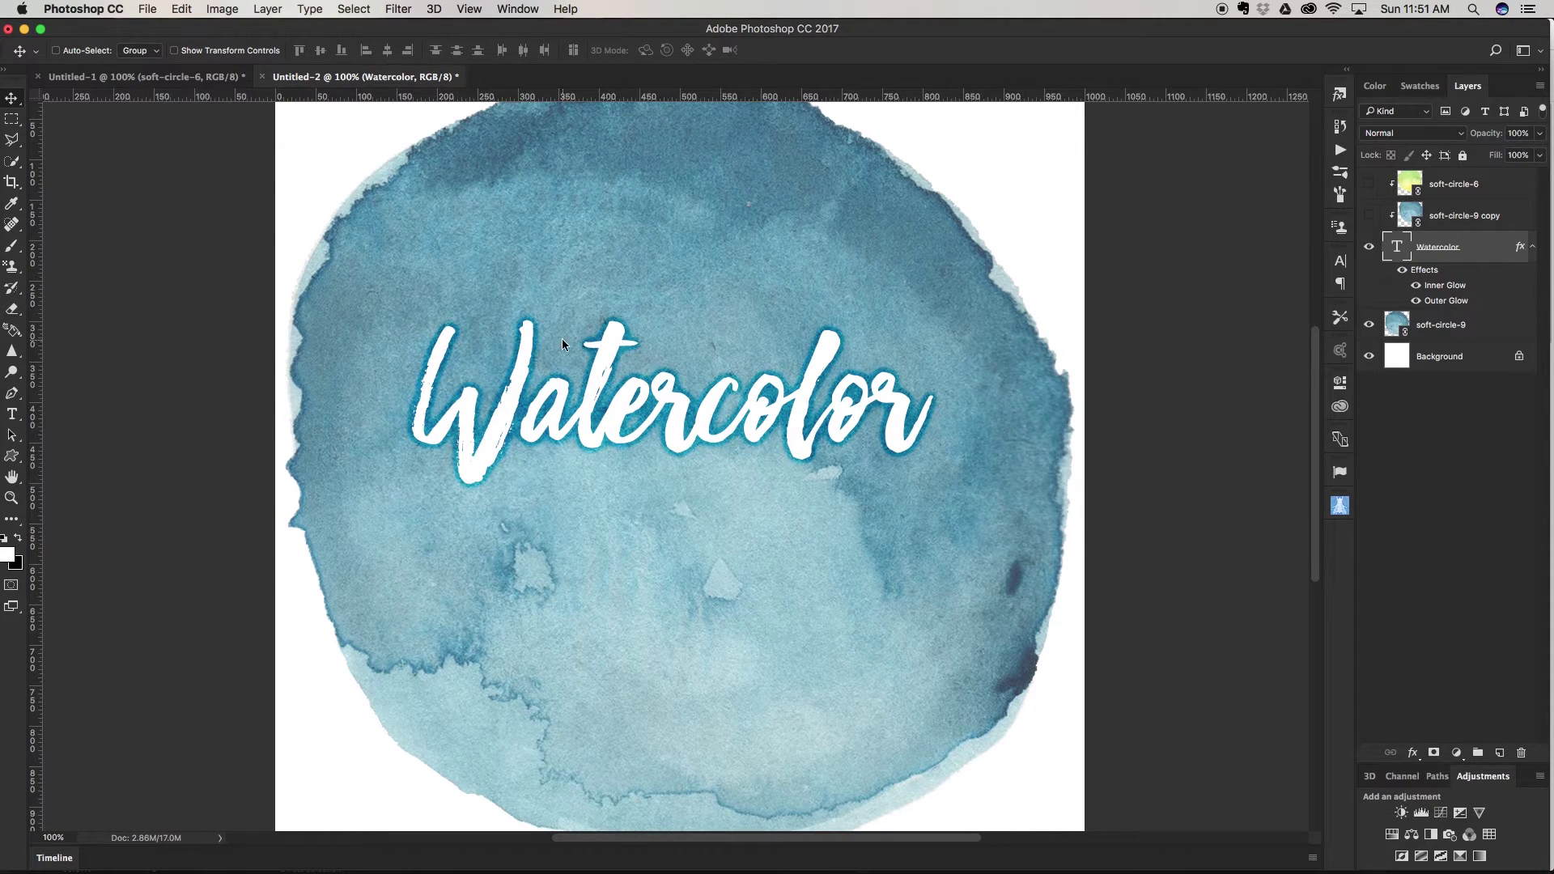
- Hide the text's Outer Glow and the soft-circle-9 layer, and show the clipped soft-circle-9 copy layer
{"action": "left_click", "coordinate": [1416, 301]}
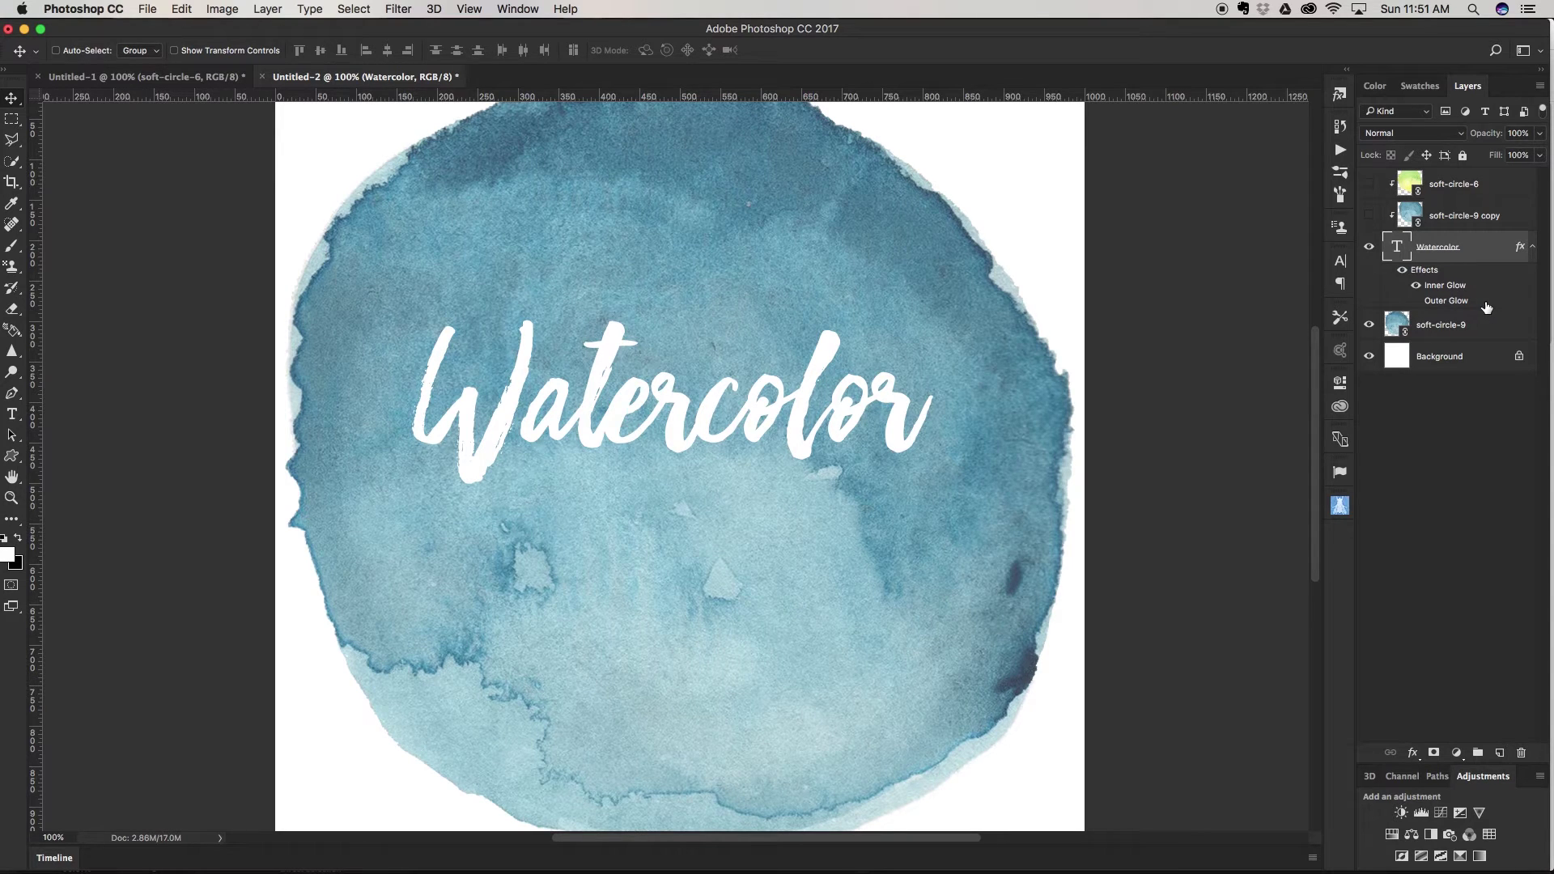
{"action": "left_click", "coordinate": [1369, 325]}
{"action": "left_click", "coordinate": [1369, 215]}
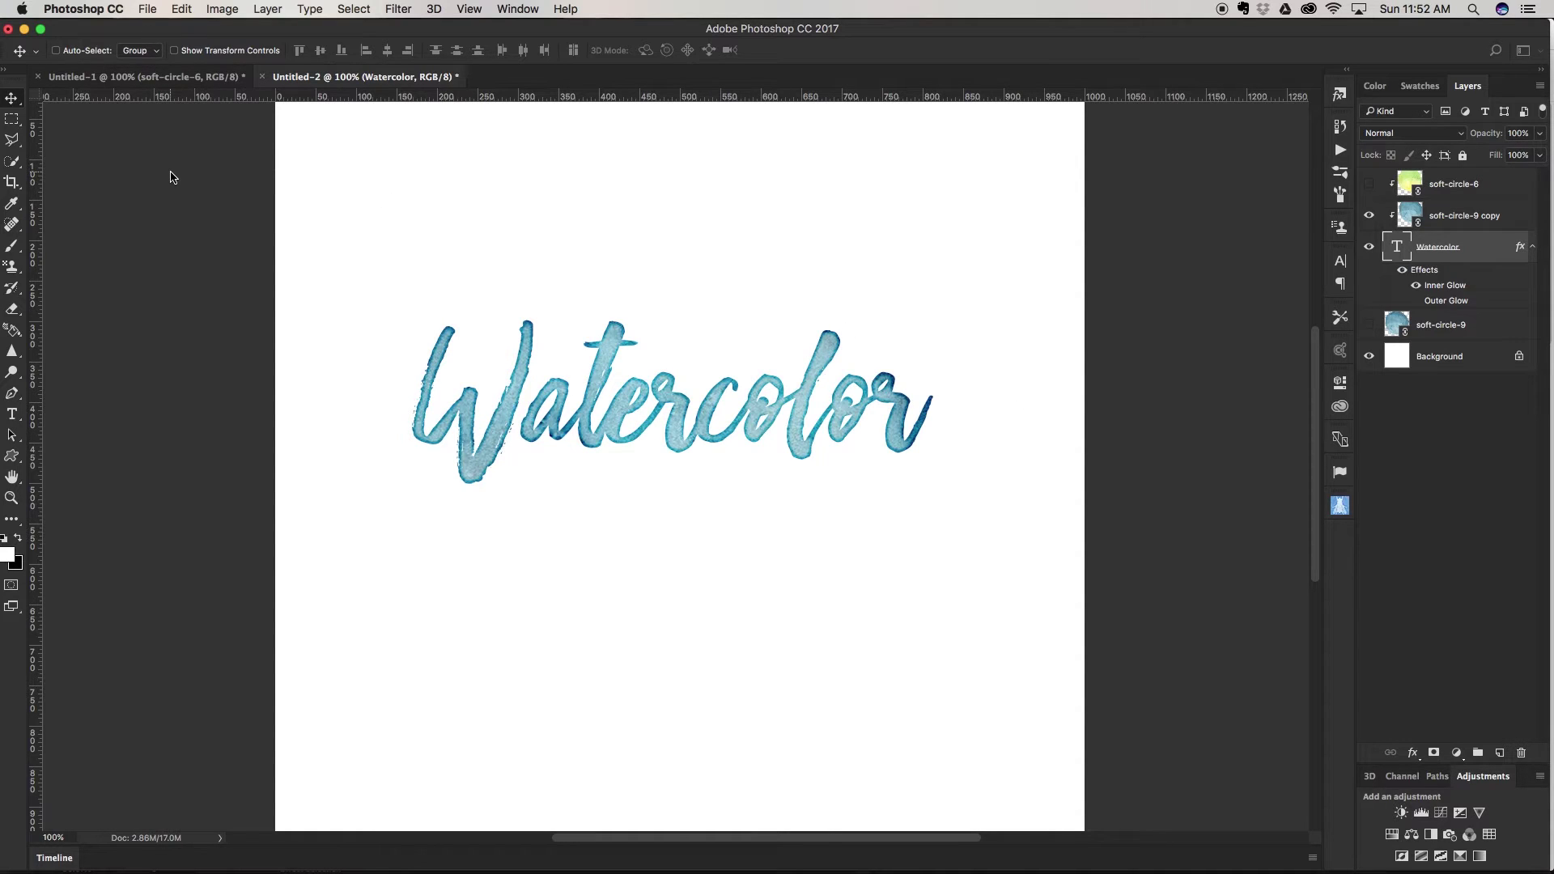
- Create a new document 1000 by 1000 pixels at 300 pixels/inch with a white background
{"action": "key", "text": "cmd+n"}
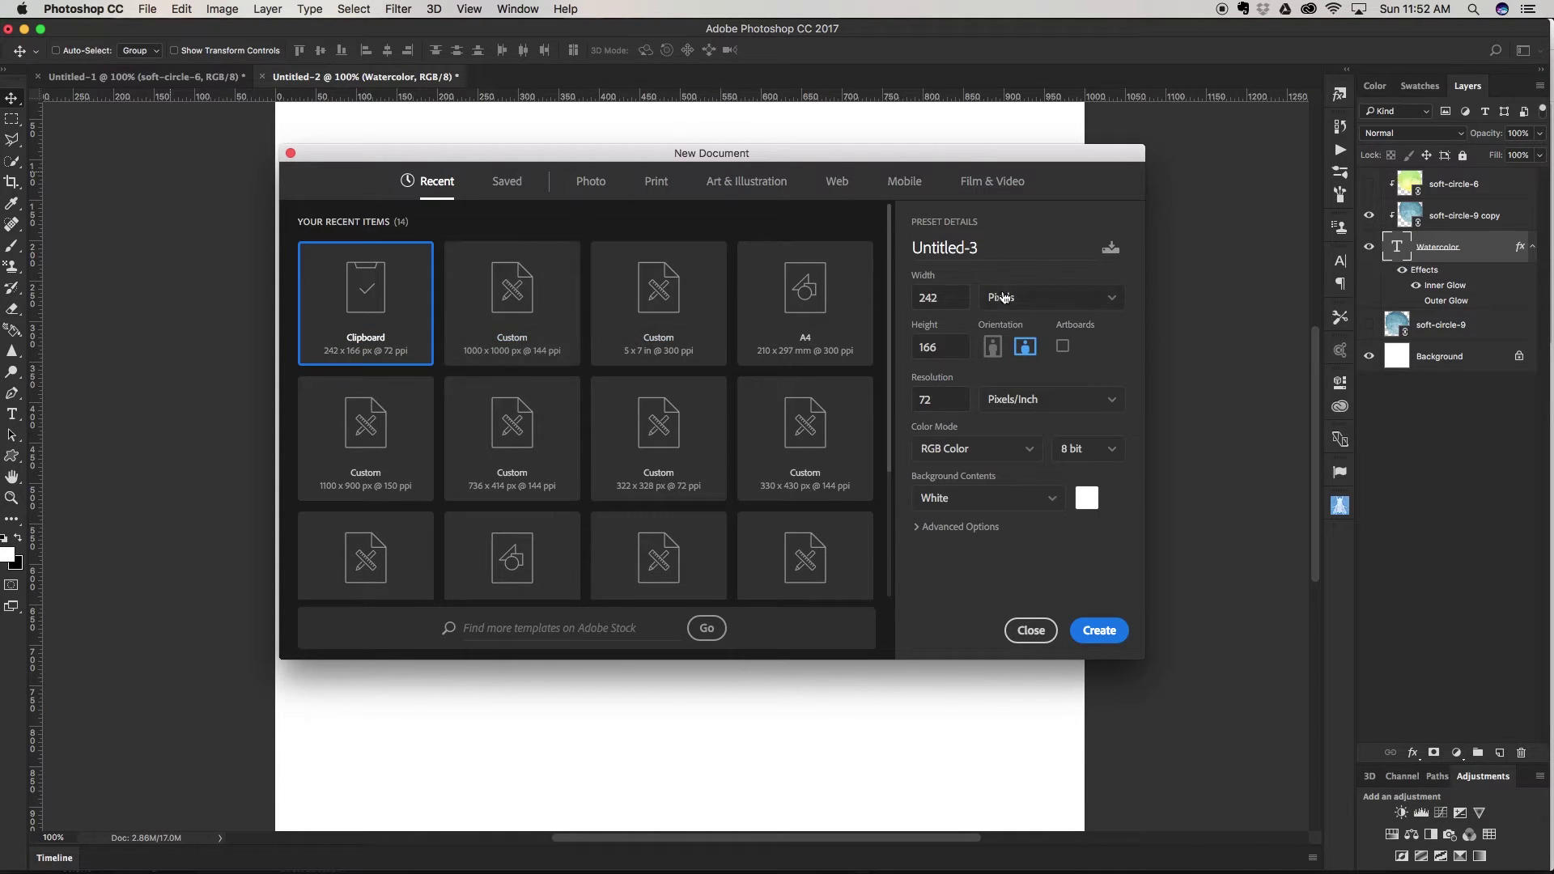
{"action": "double_click", "coordinate": [943, 297]}
{"action": "type", "text": "1000"}
{"action": "key", "text": "Tab"}
{"action": "type", "text": "1000"}
{"action": "key", "text": "Tab"}
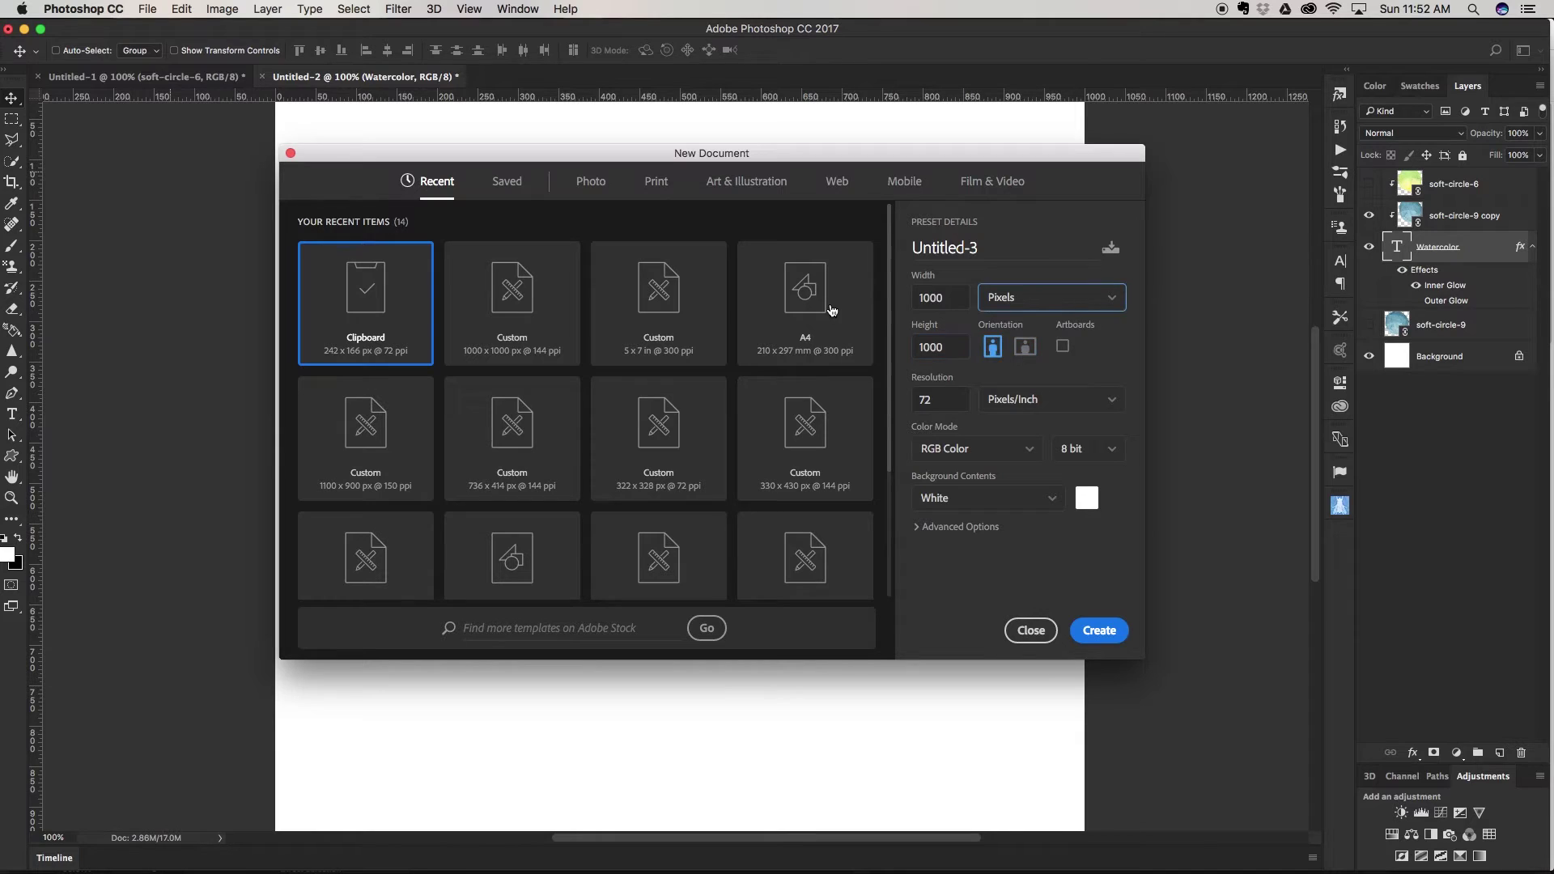
{"action": "key", "text": "Tab"}
{"action": "key", "text": "Tab"}
{"action": "left_click", "coordinate": [961, 402]}
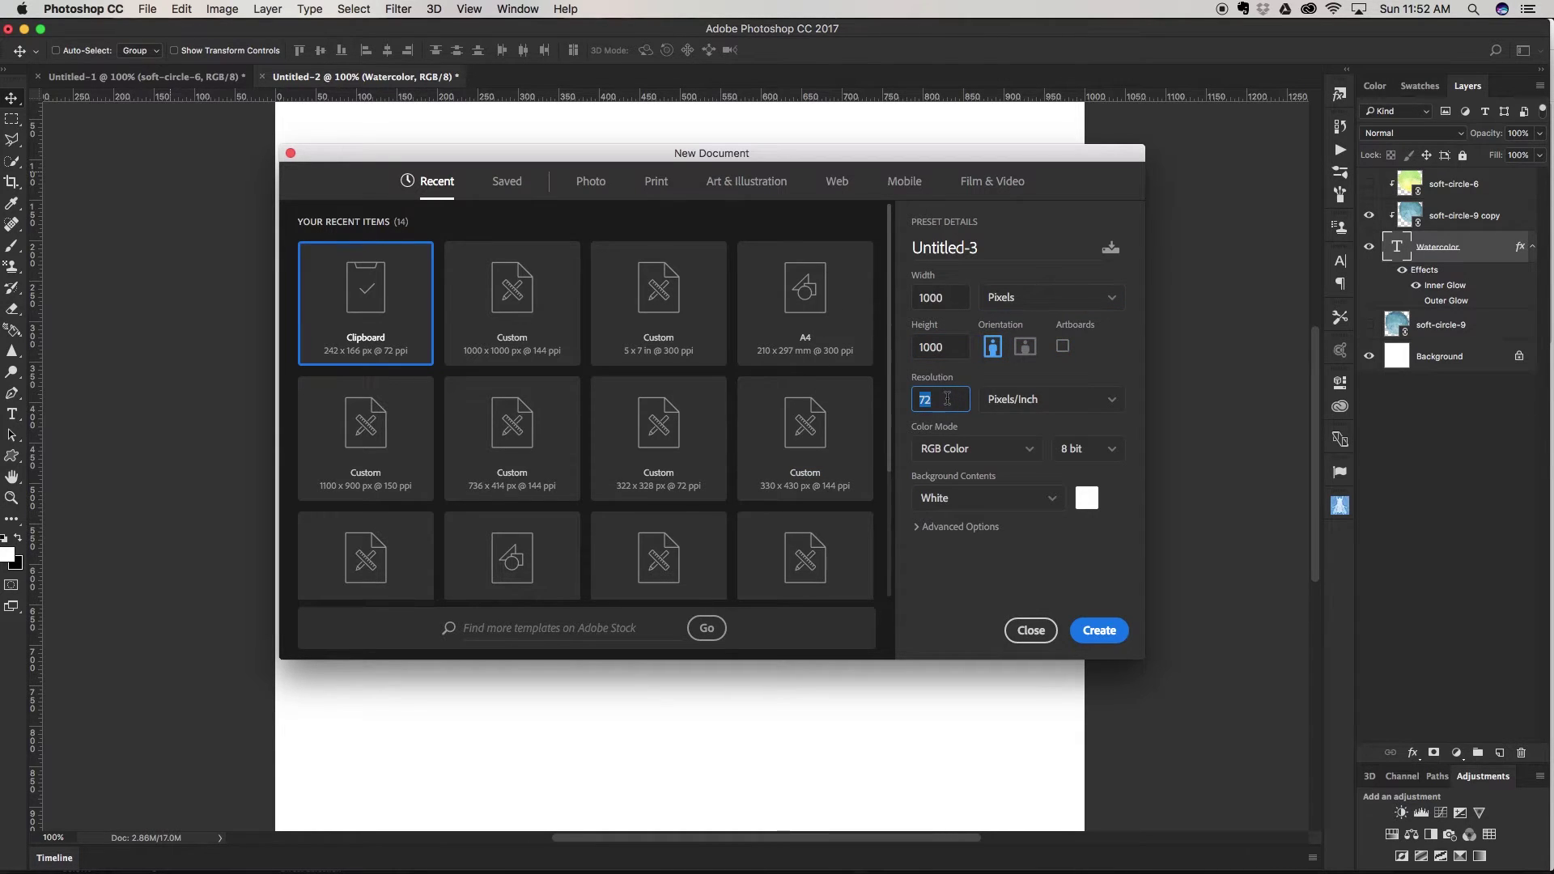
{"action": "type", "text": "300"}
{"action": "key", "text": "Return"}
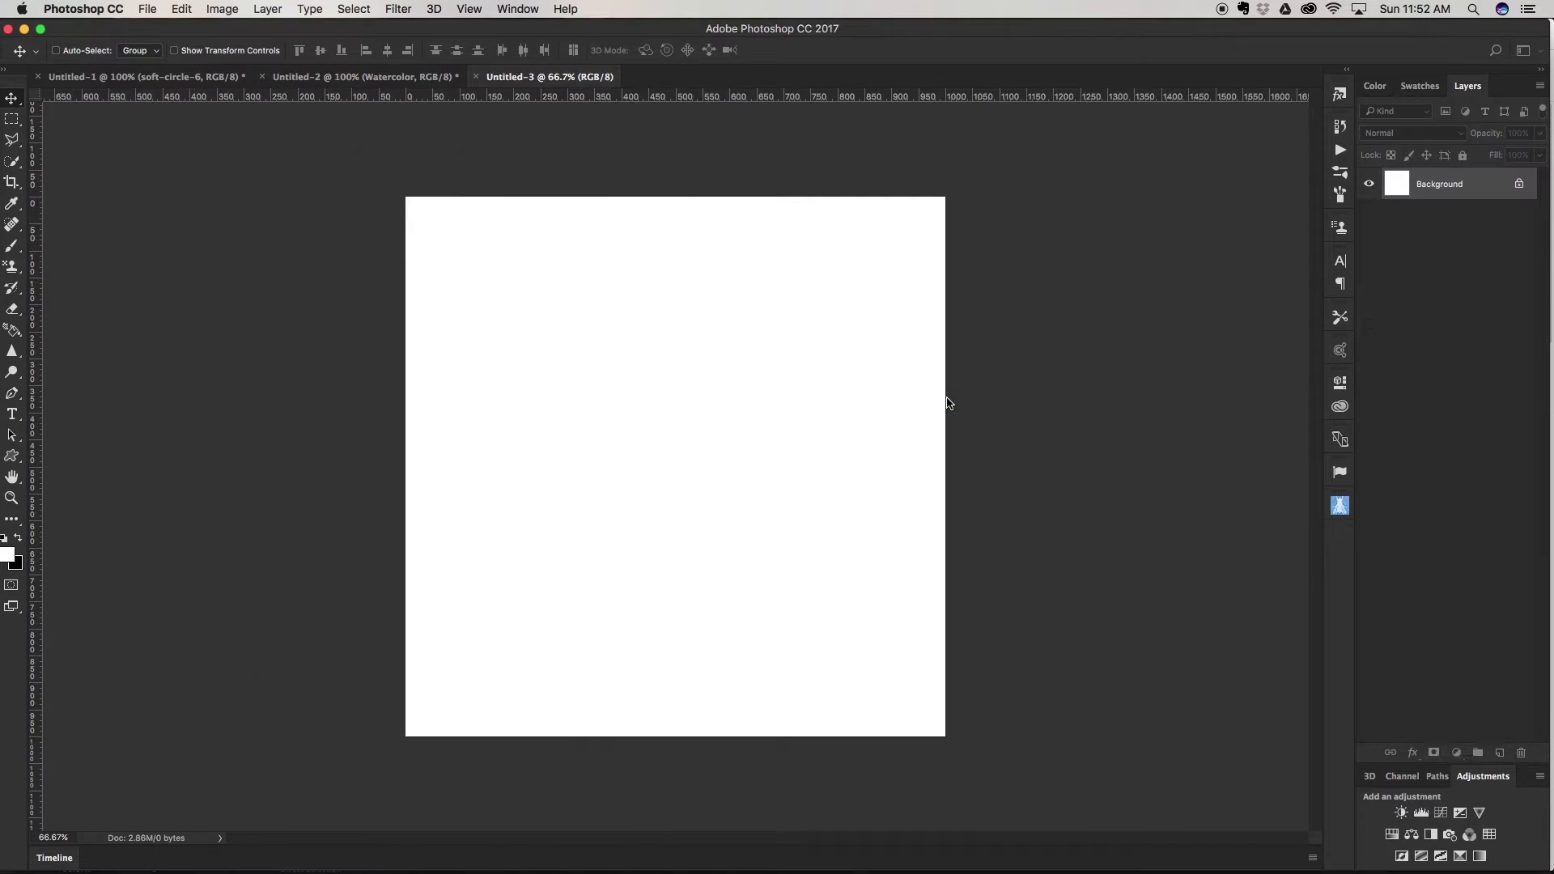
- Place soft-circle-9.png from the soft-circle png folder as a linked image filling the canvas
{"action": "left_click", "coordinate": [148, 9]}
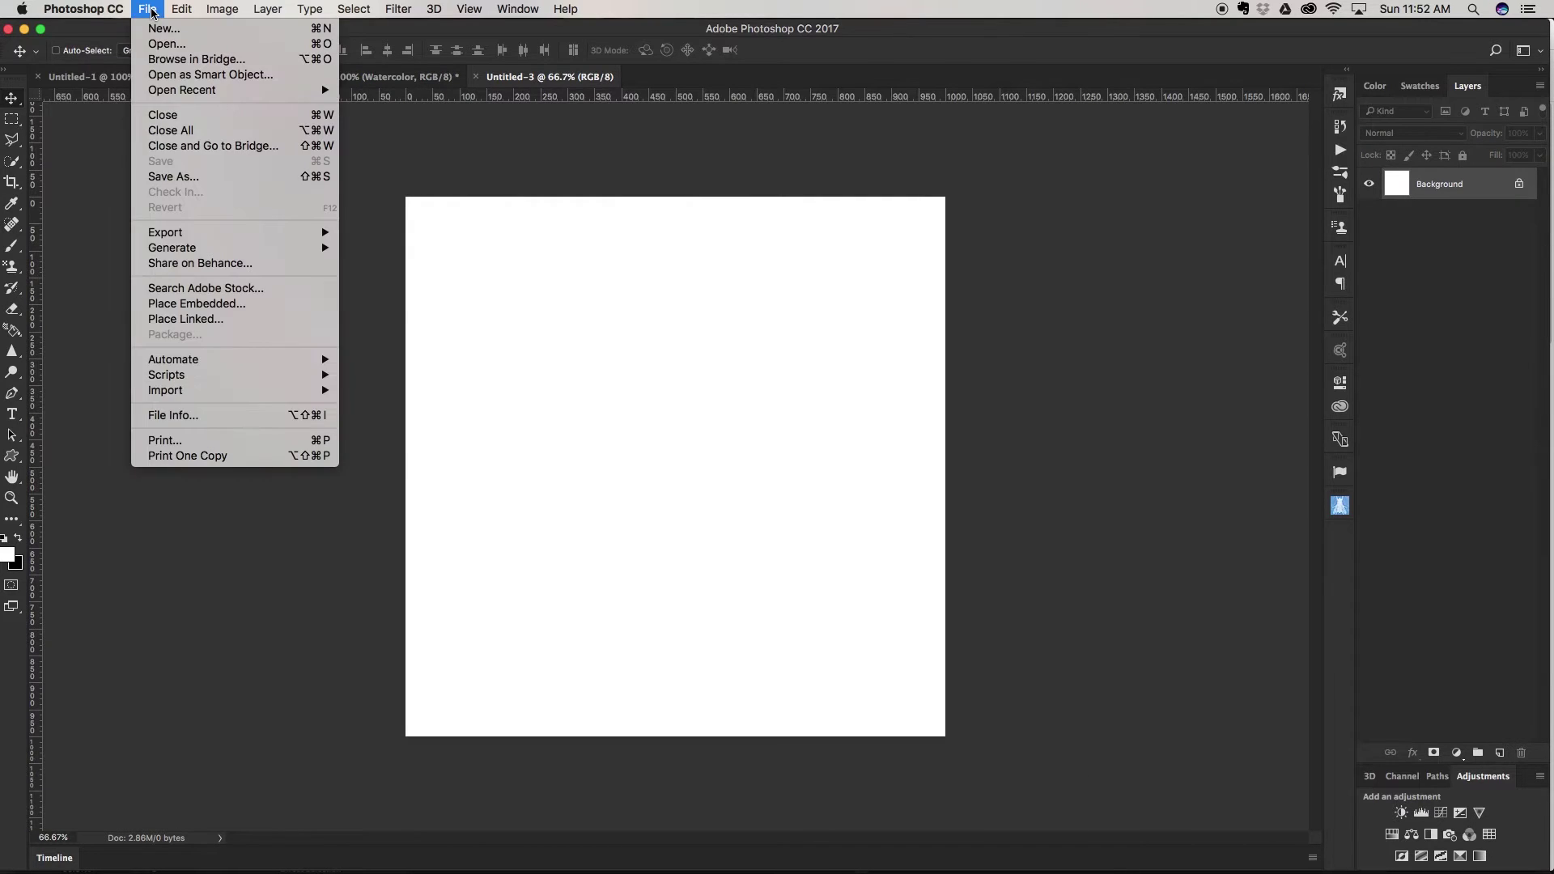
{"action": "left_click", "coordinate": [186, 319]}
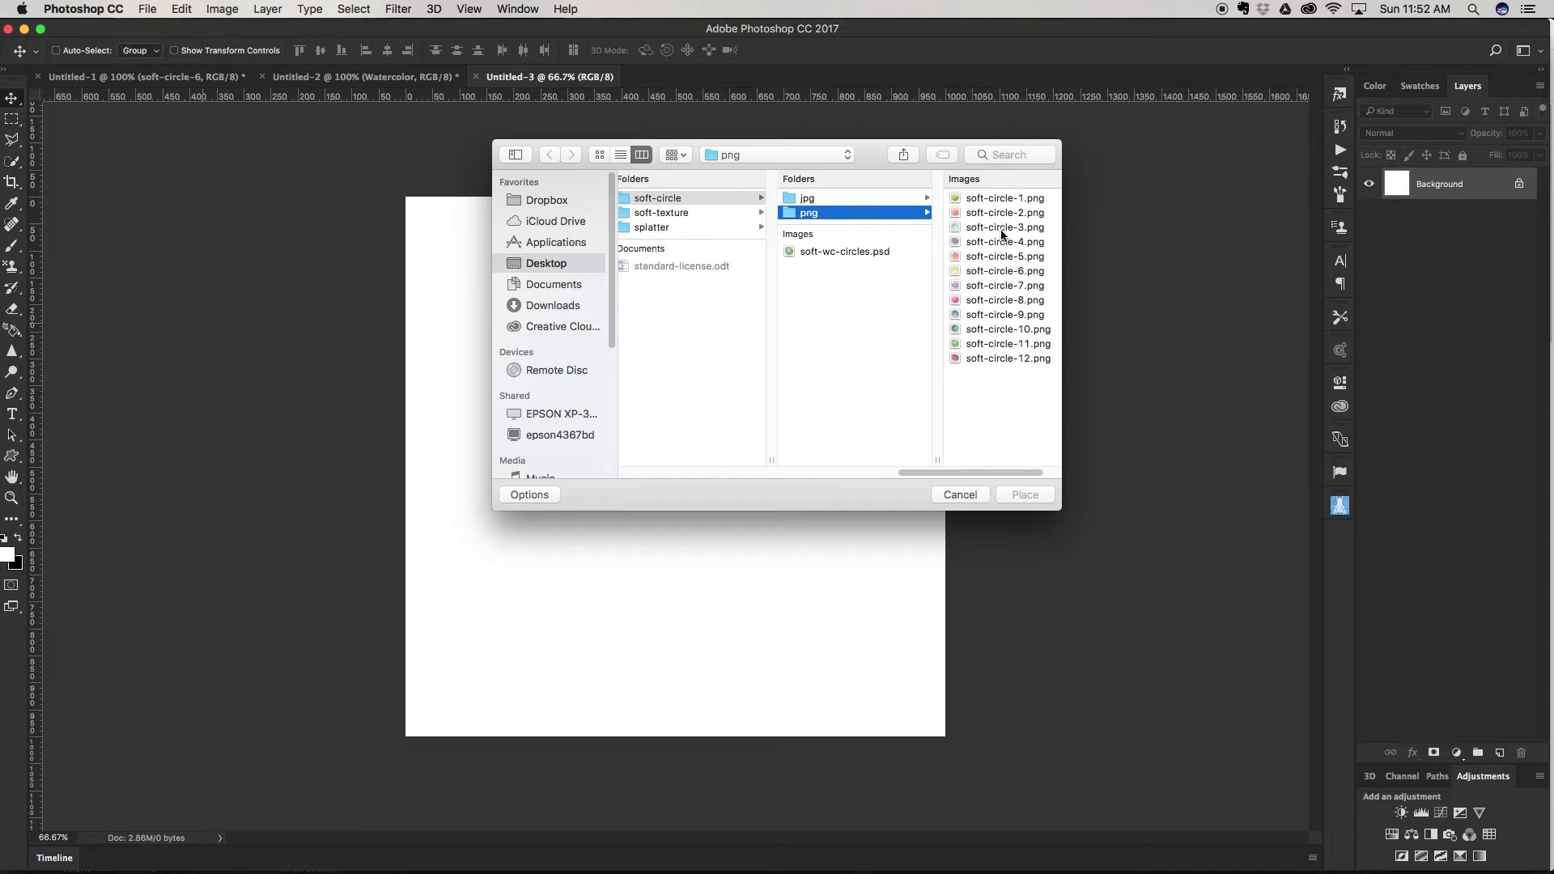
{"action": "key", "text": "Left"}
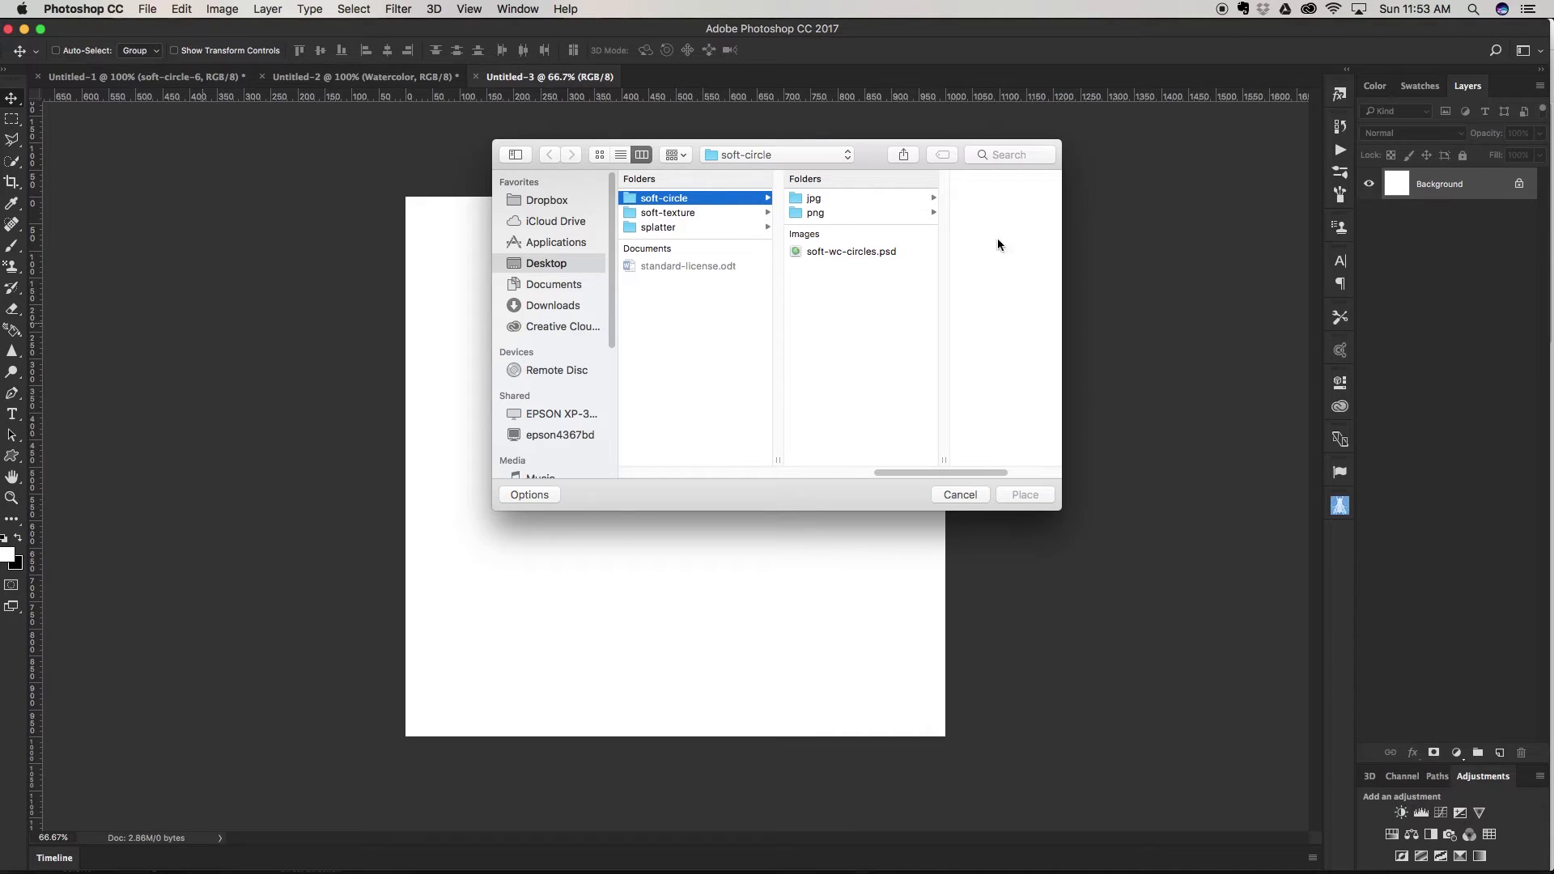
{"action": "left_click", "coordinate": [657, 199]}
{"action": "left_click", "coordinate": [858, 215]}
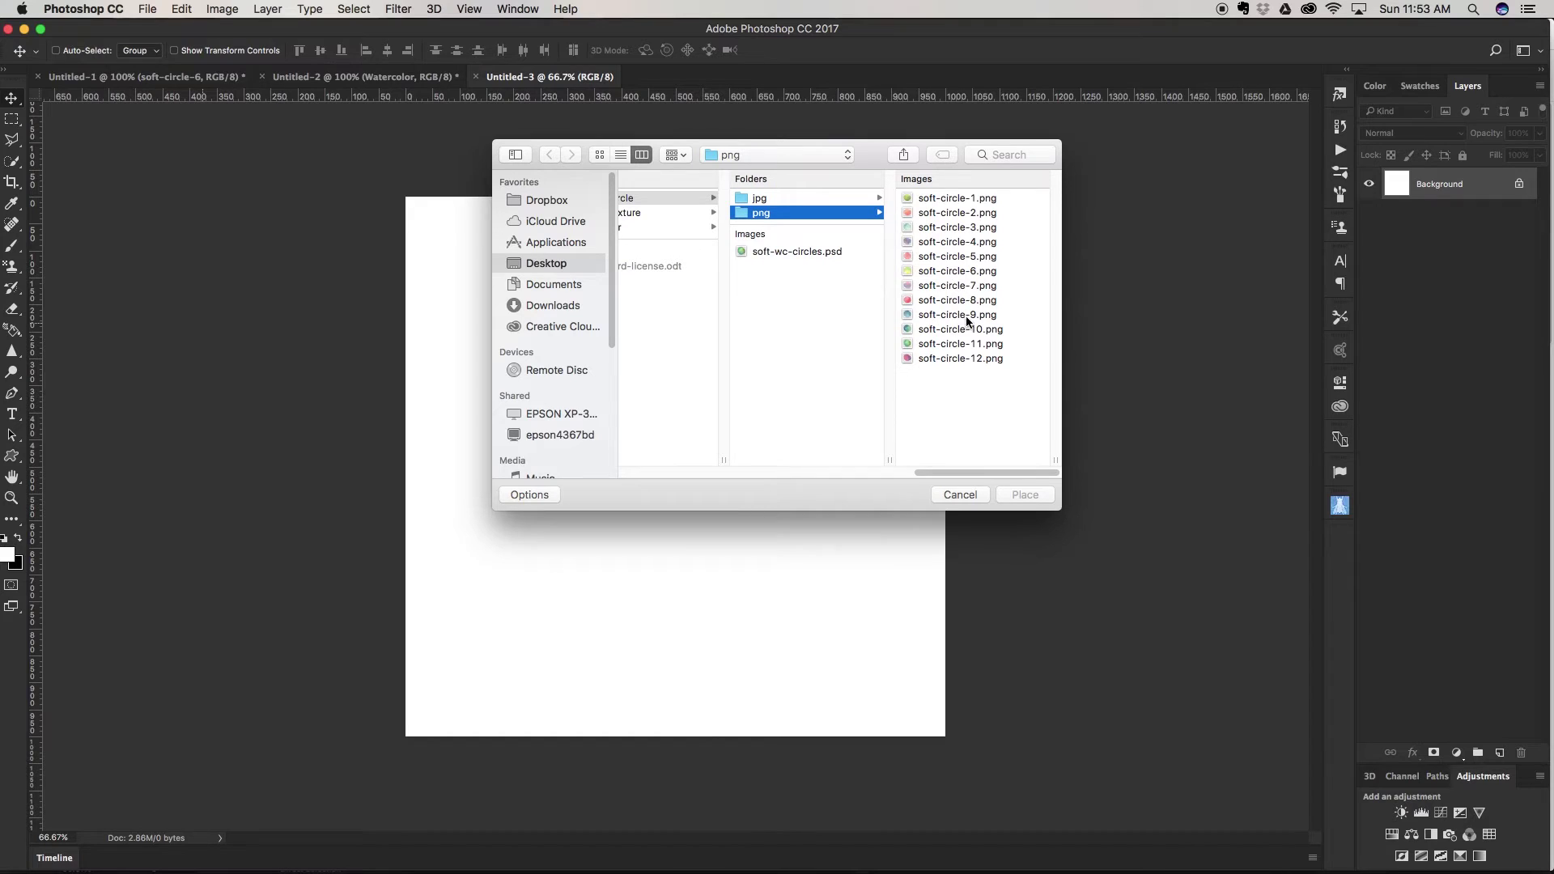
{"action": "left_click", "coordinate": [957, 315]}
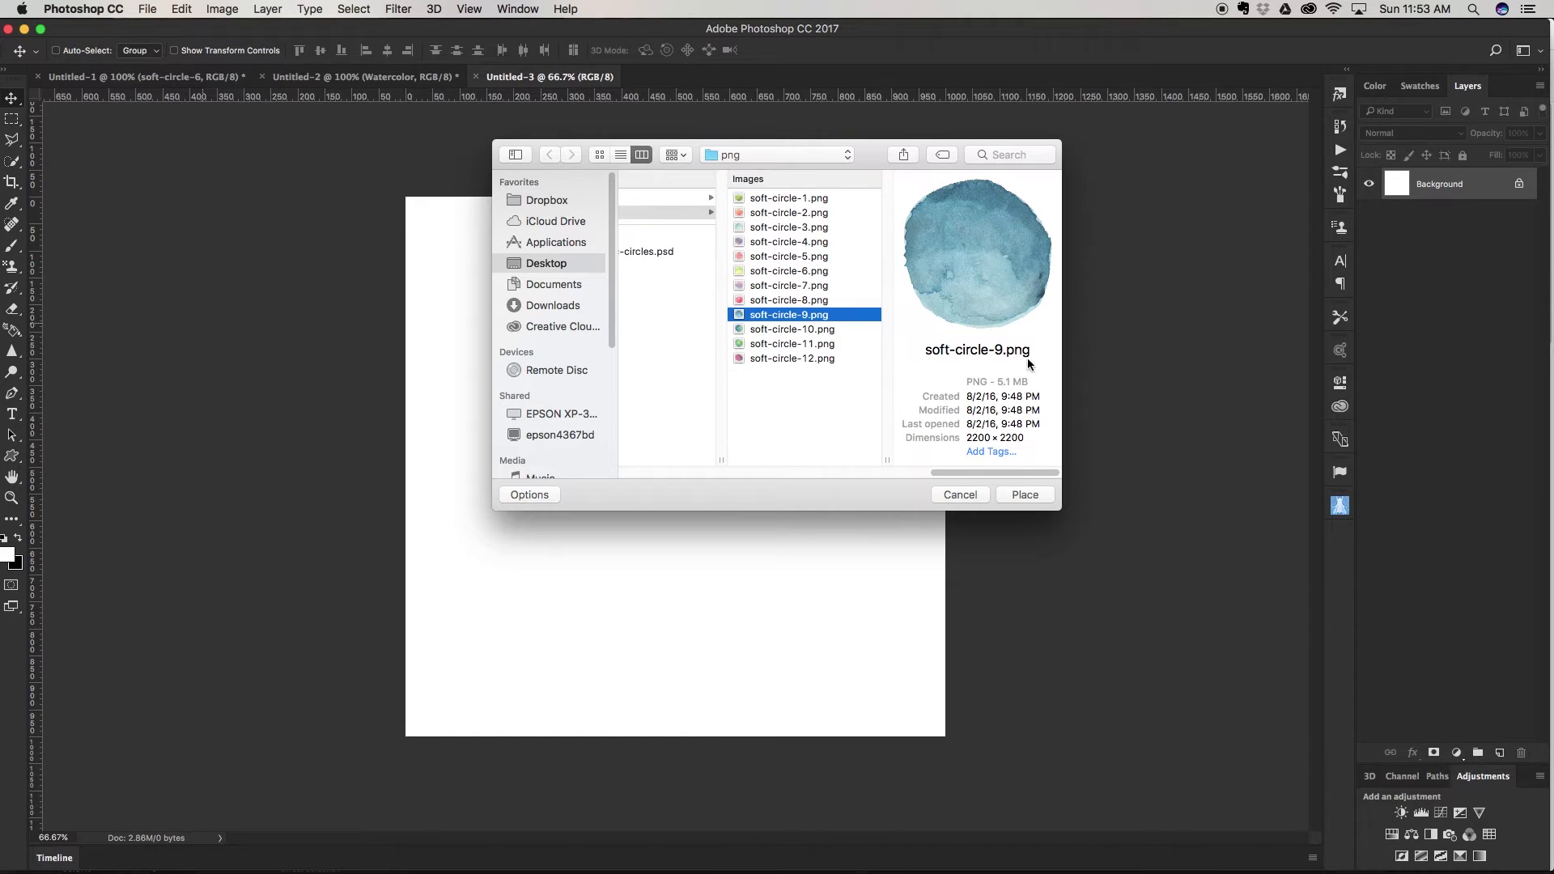
{"action": "left_click", "coordinate": [1022, 494]}
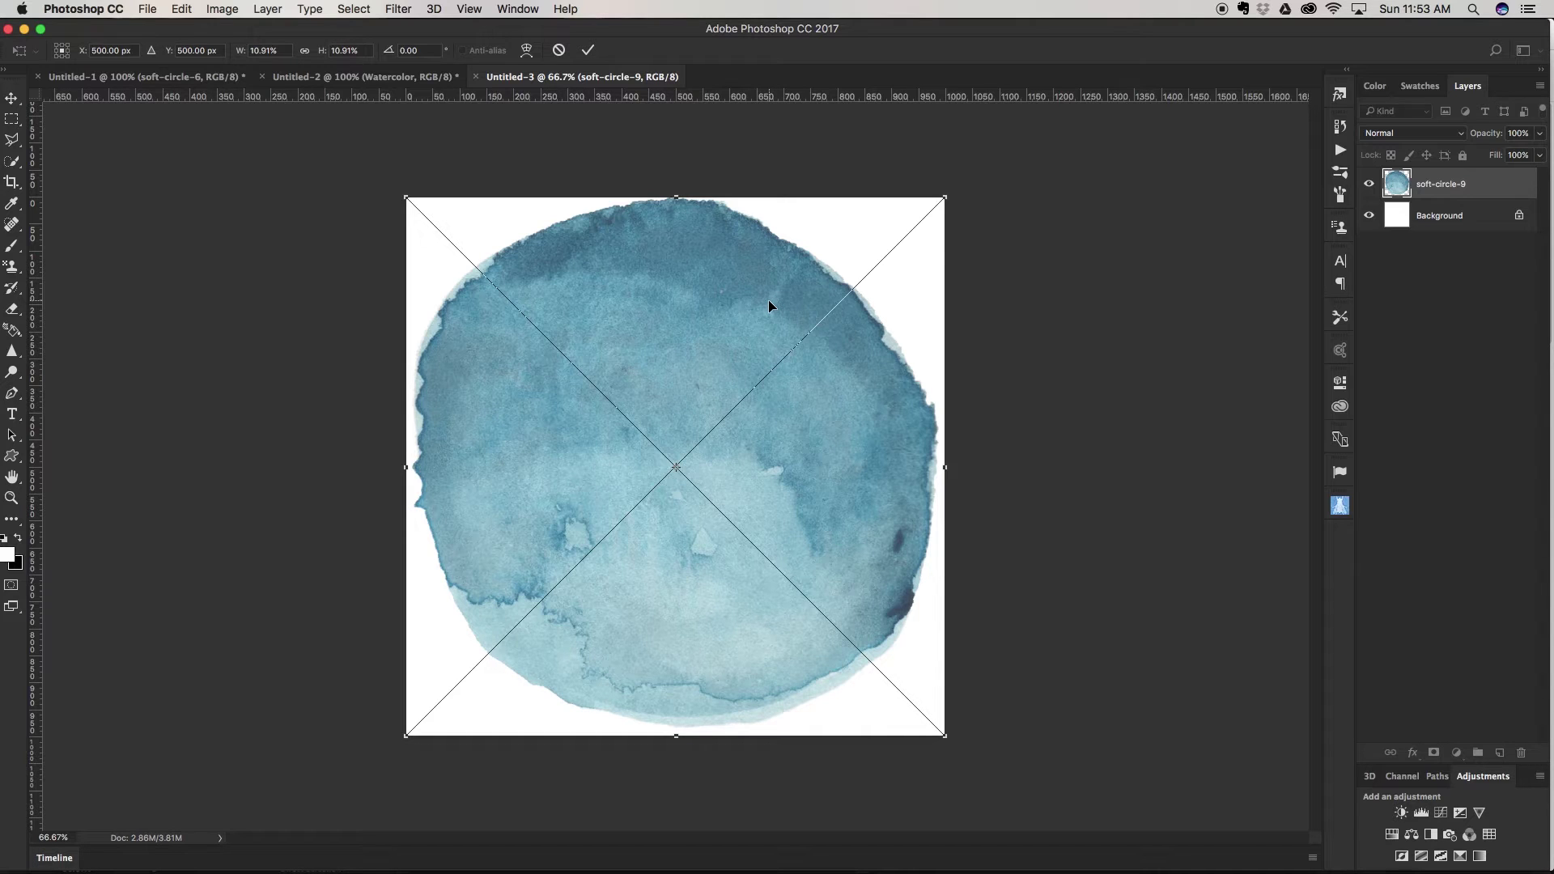
{"action": "left_click", "coordinate": [588, 50]}
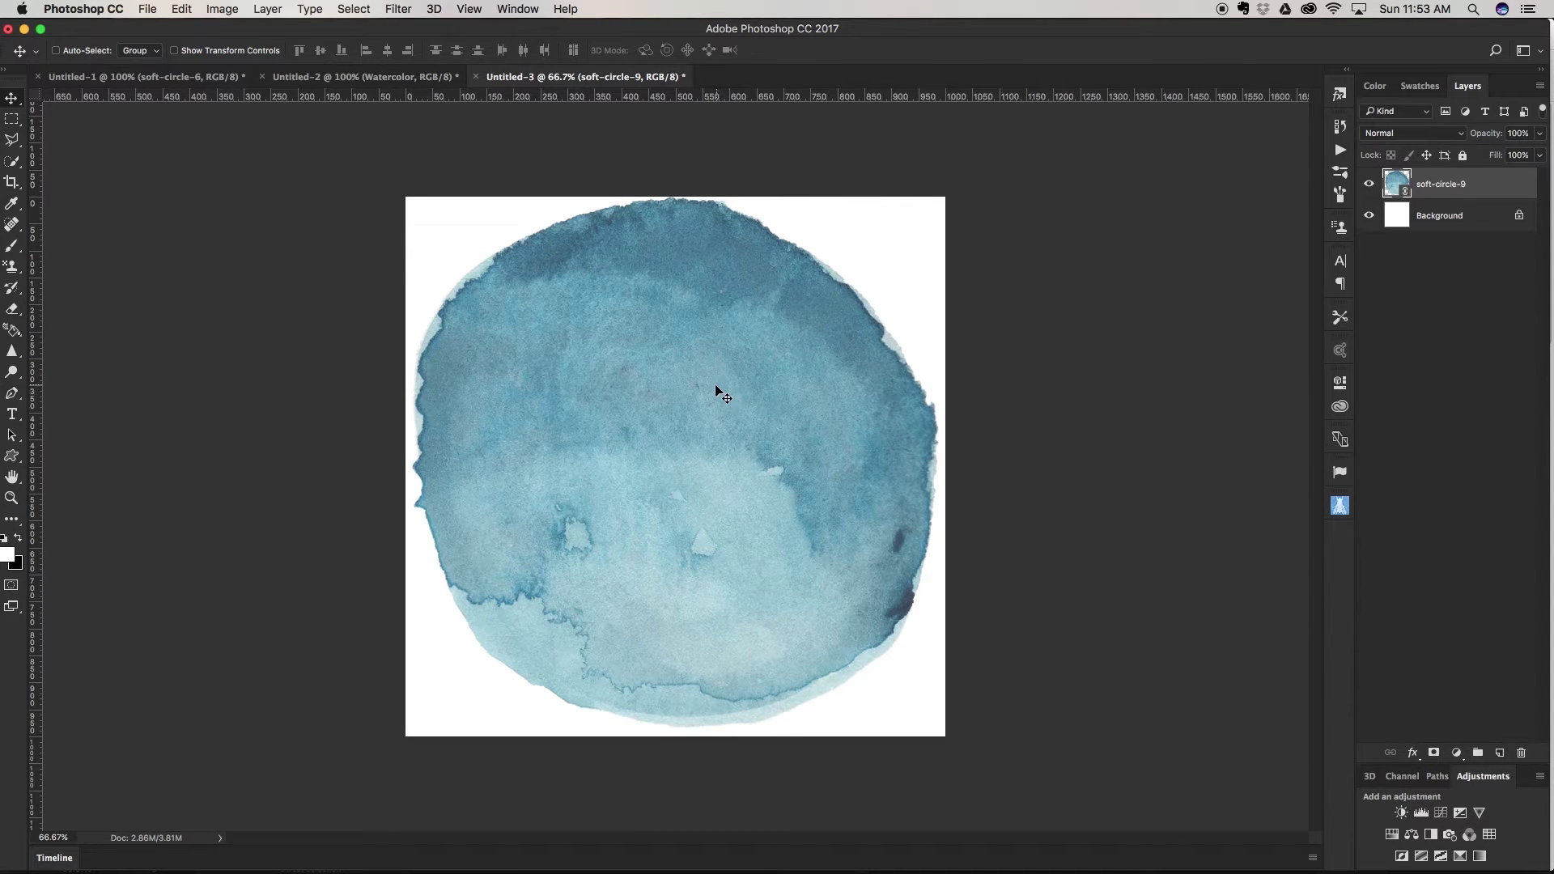
- Activate the Type tool, view Creative Market's free goods page and the account's shop profile in Firefox, and return to Photoshop
{"action": "key", "text": "t"}
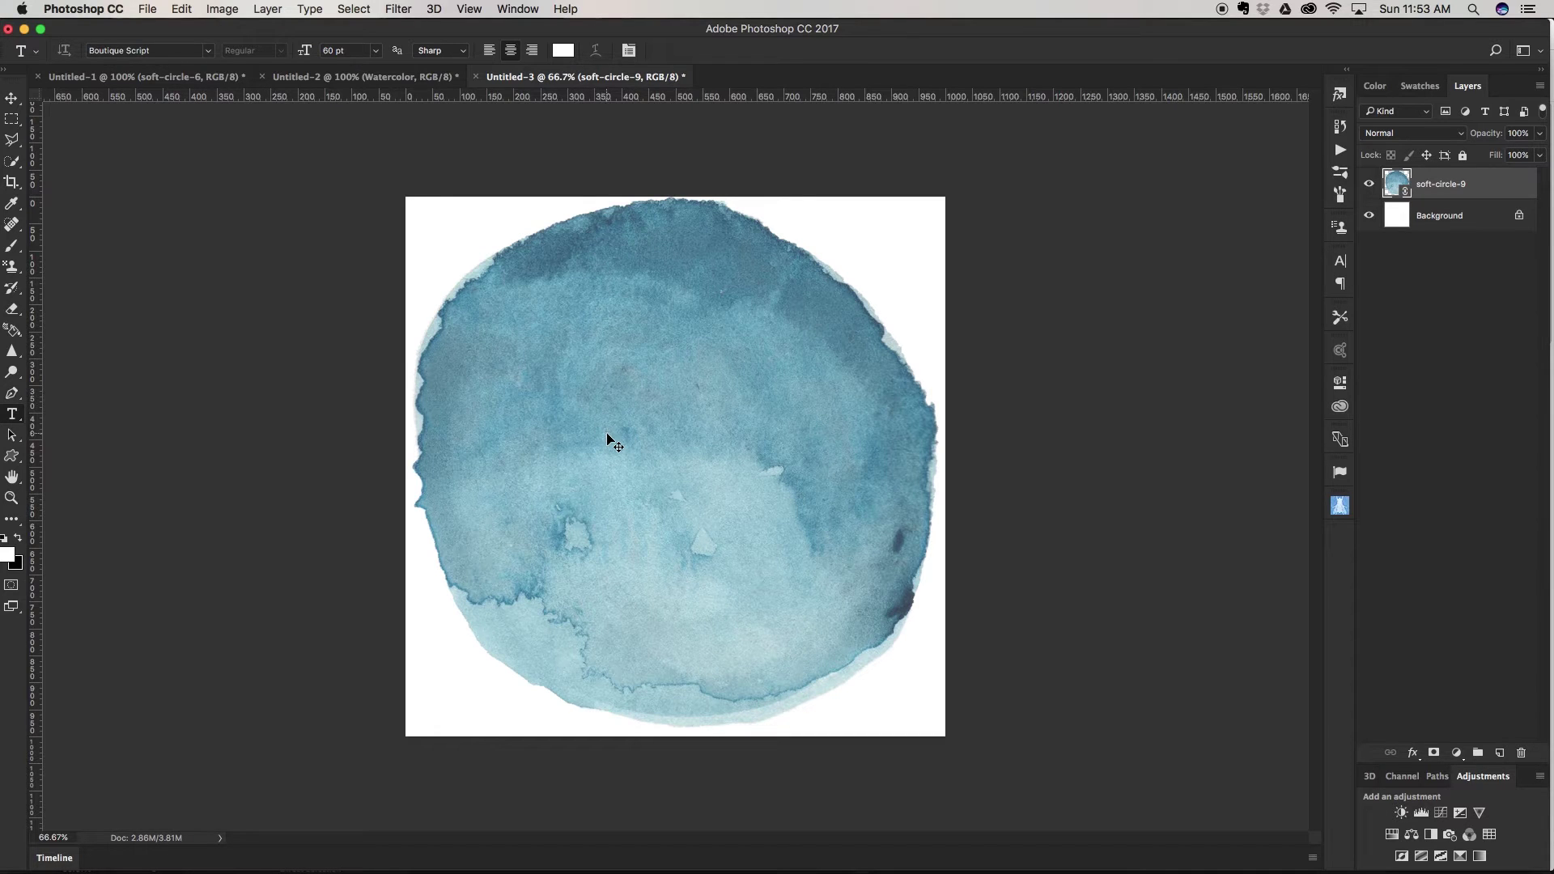
{"action": "key", "text": "super+Tab"}
{"action": "key", "text": "super+Tab"}
{"action": "key", "text": "super+Tab"}
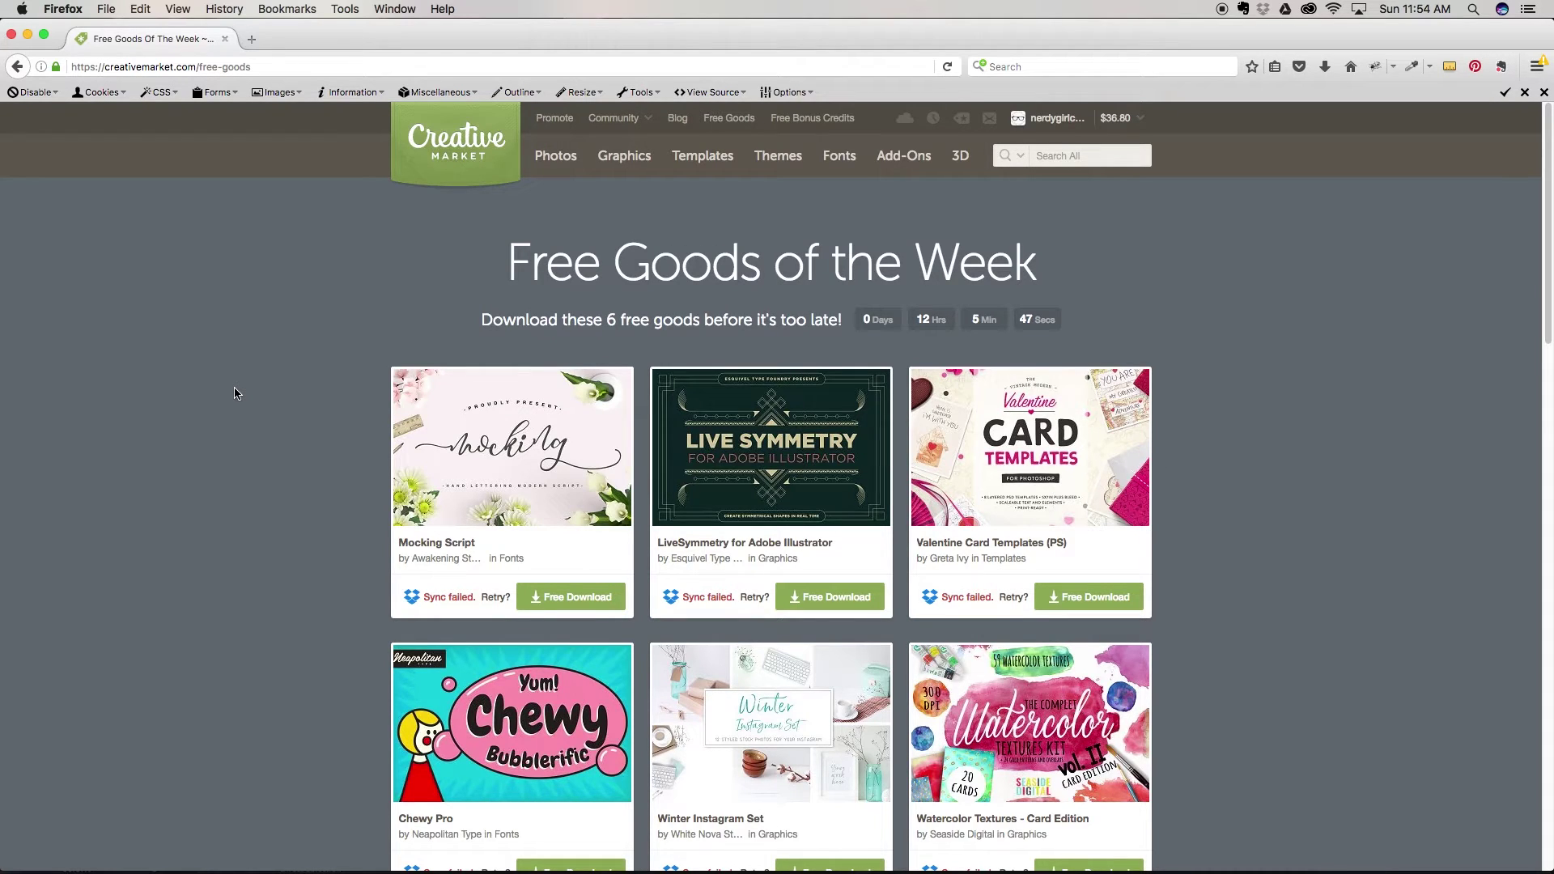
{"action": "mouse_move", "coordinate": [1047, 115]}
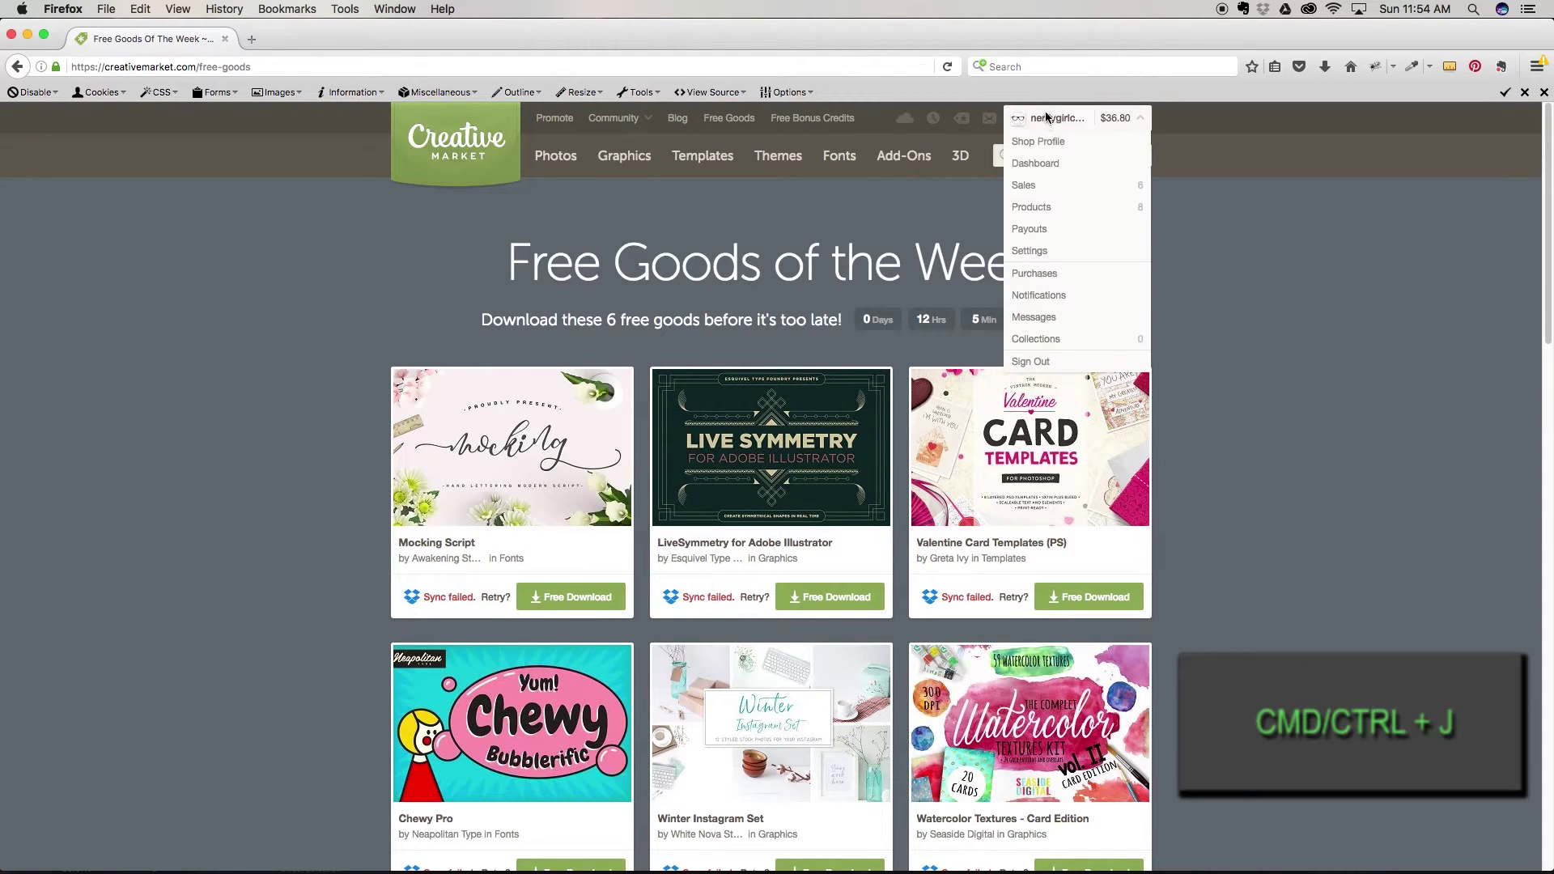
{"action": "left_click", "coordinate": [1050, 119]}
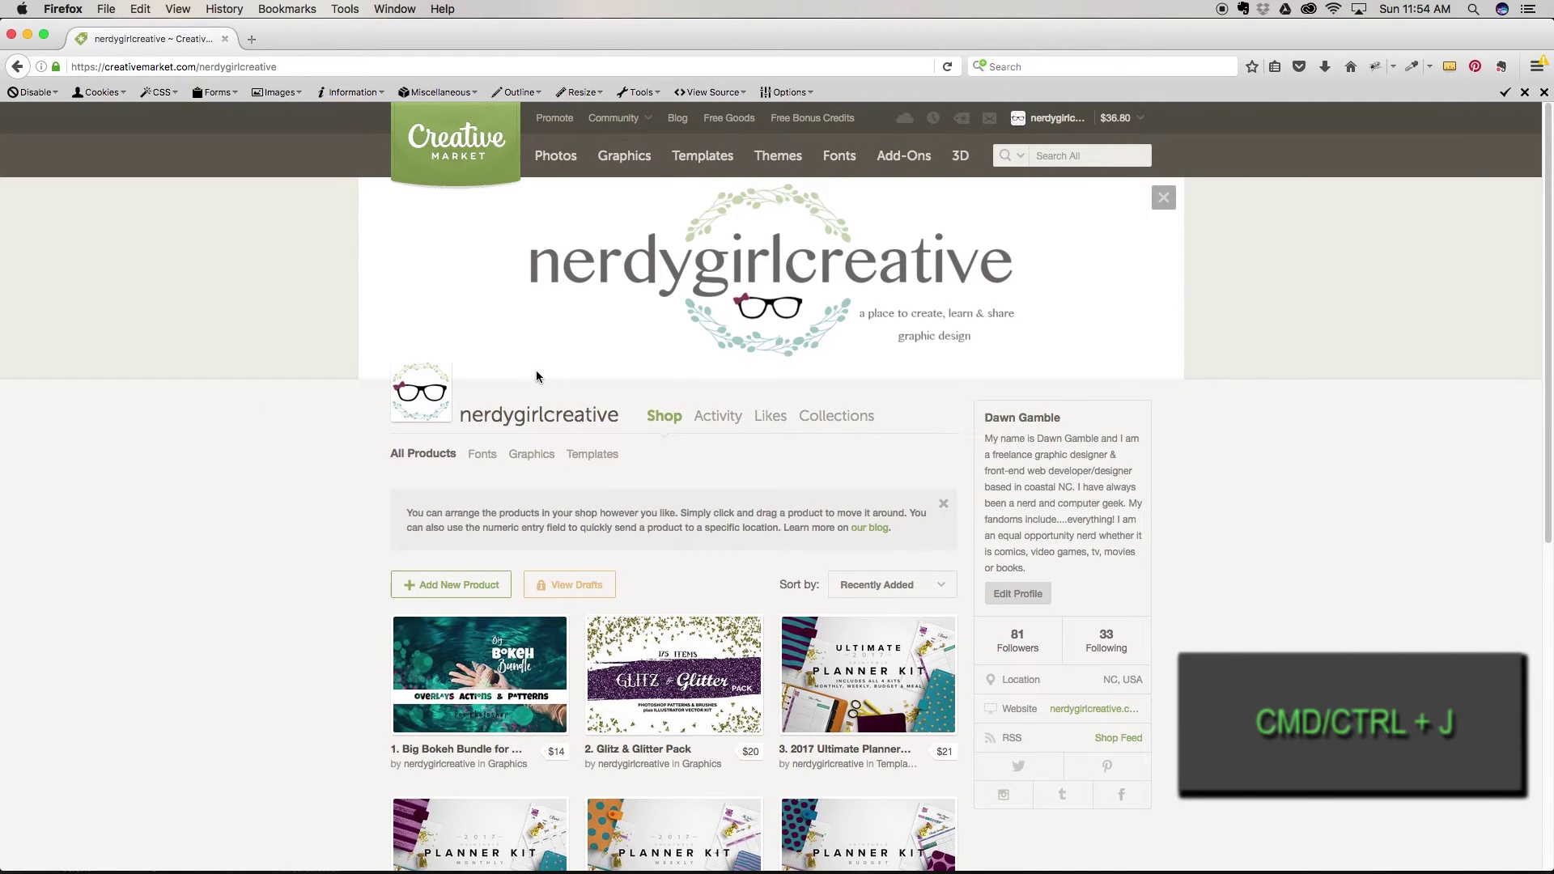
{"action": "key", "text": "super+Tab"}
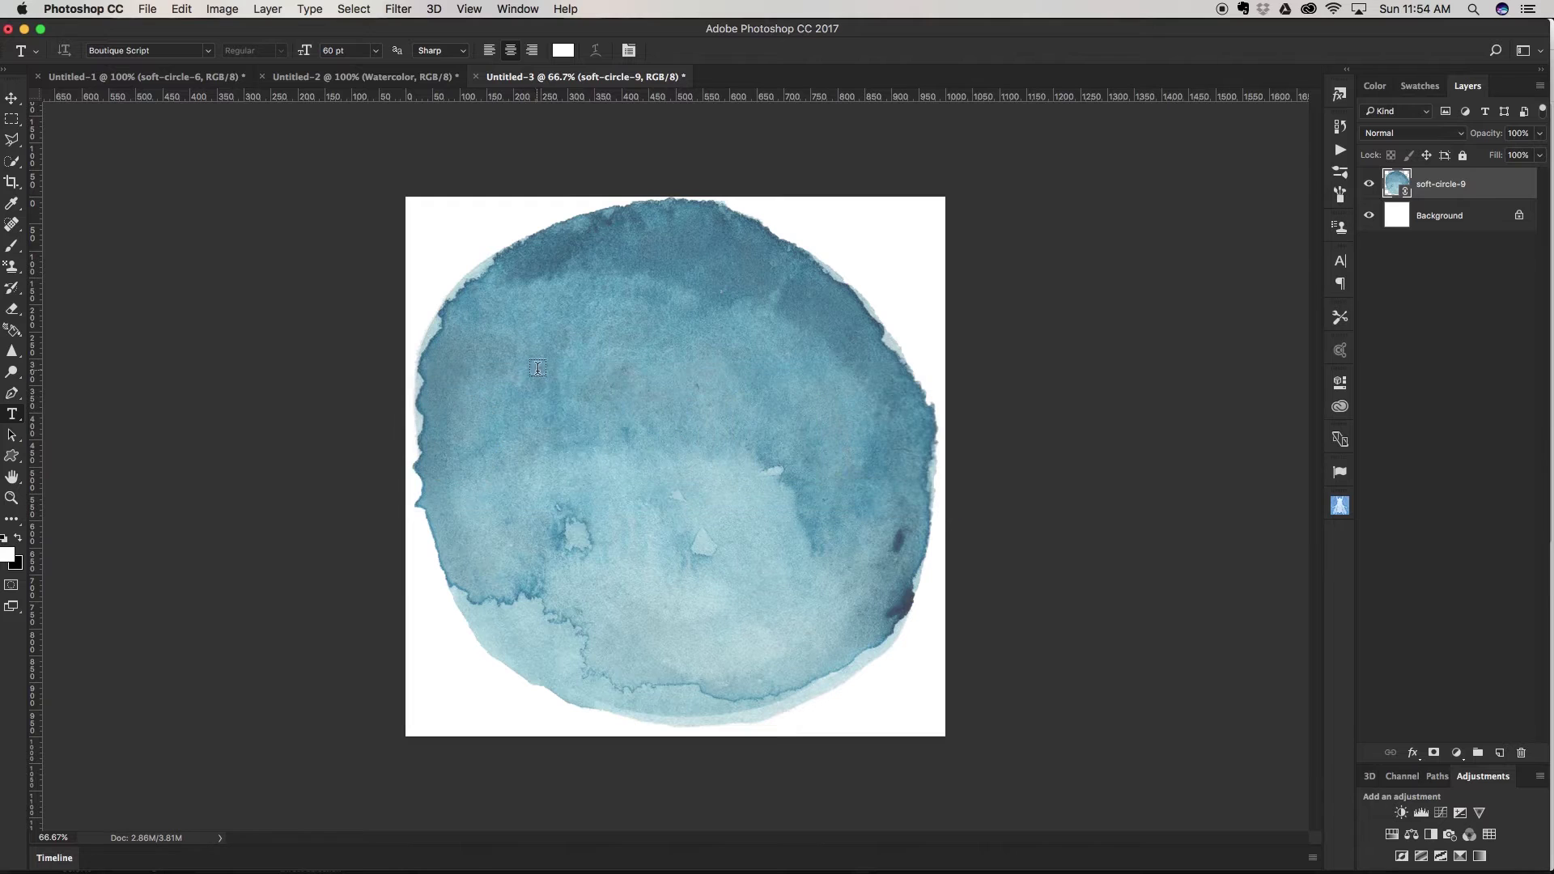
- Add the white text "Watercolor" in 60 pt Boutique Script and move it to the middle of the blue circle
{"action": "left_click", "coordinate": [512, 417]}
{"action": "type", "text": "W"}
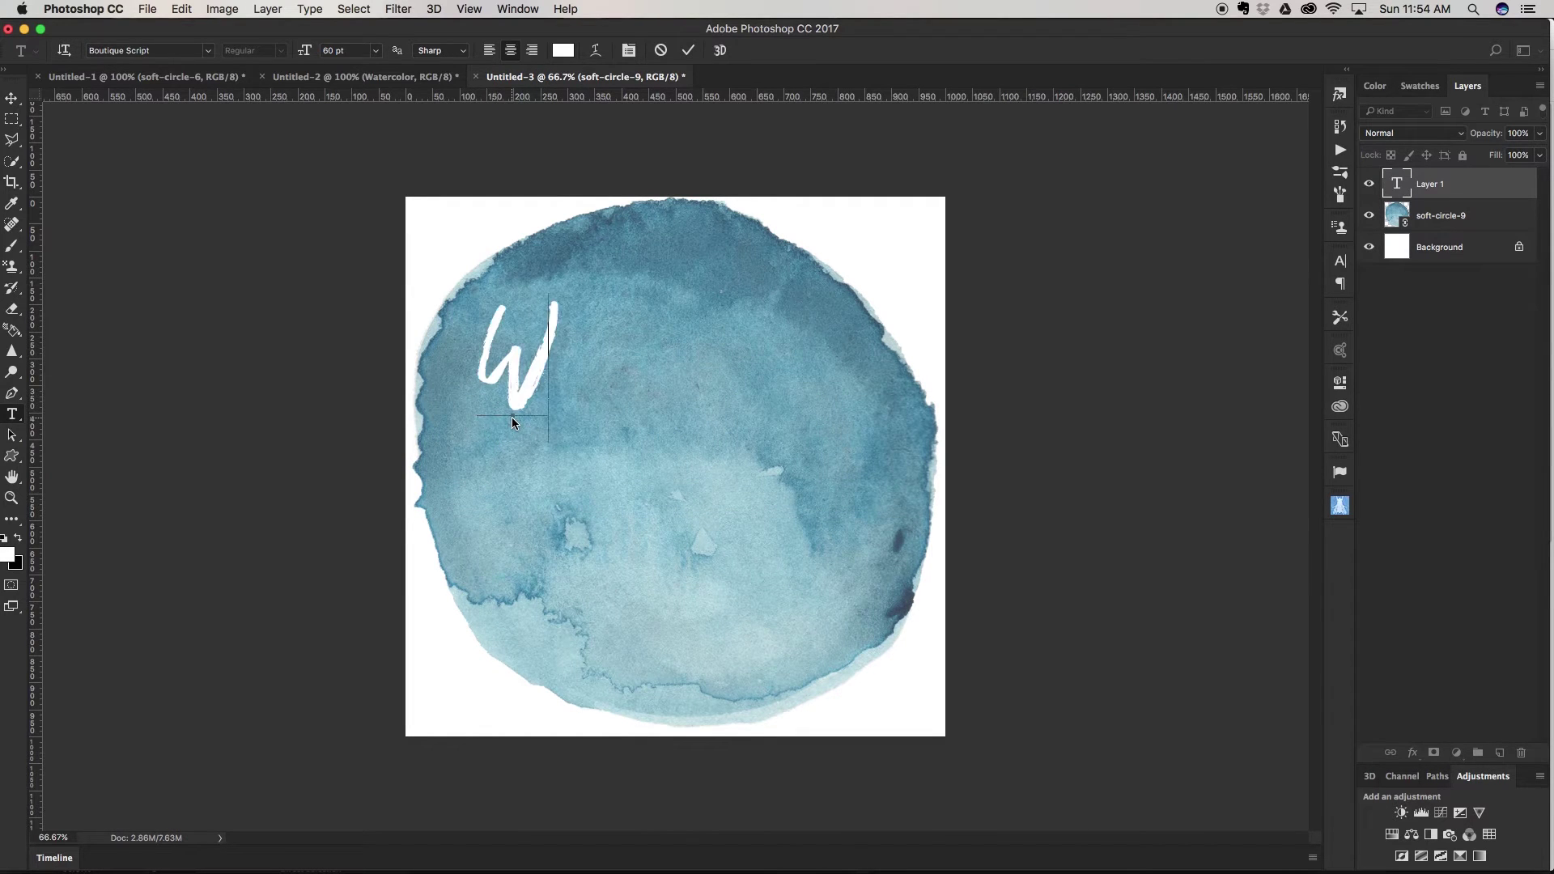
{"action": "type", "text": "atercolor"}
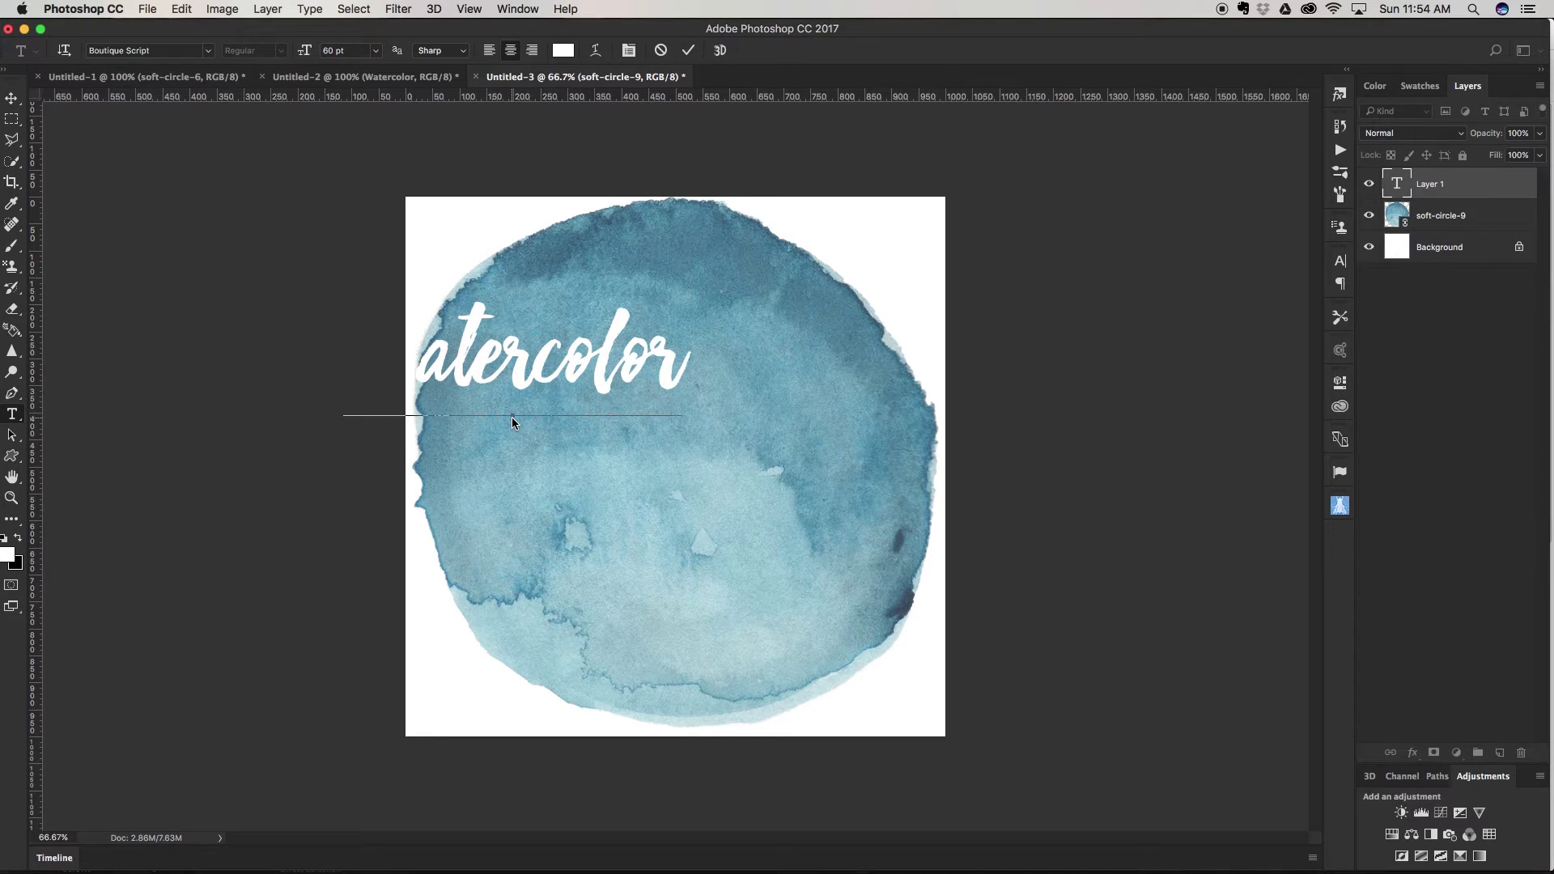
{"action": "left_click", "coordinate": [11, 98]}
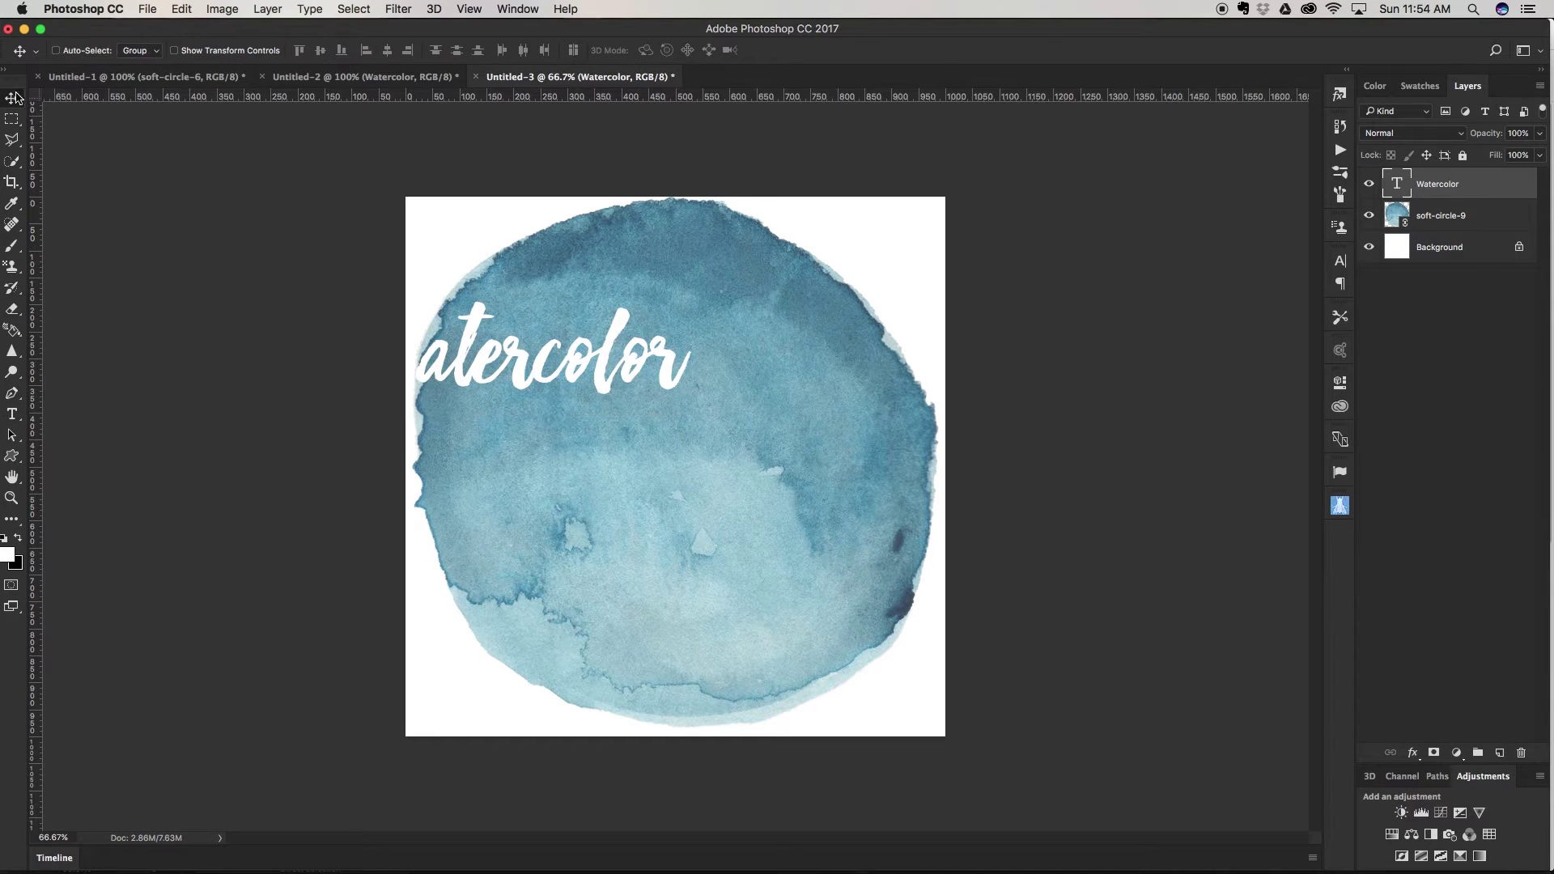
{"action": "left_click_drag", "start_coordinate": [527, 380], "coordinate": [681, 462]}
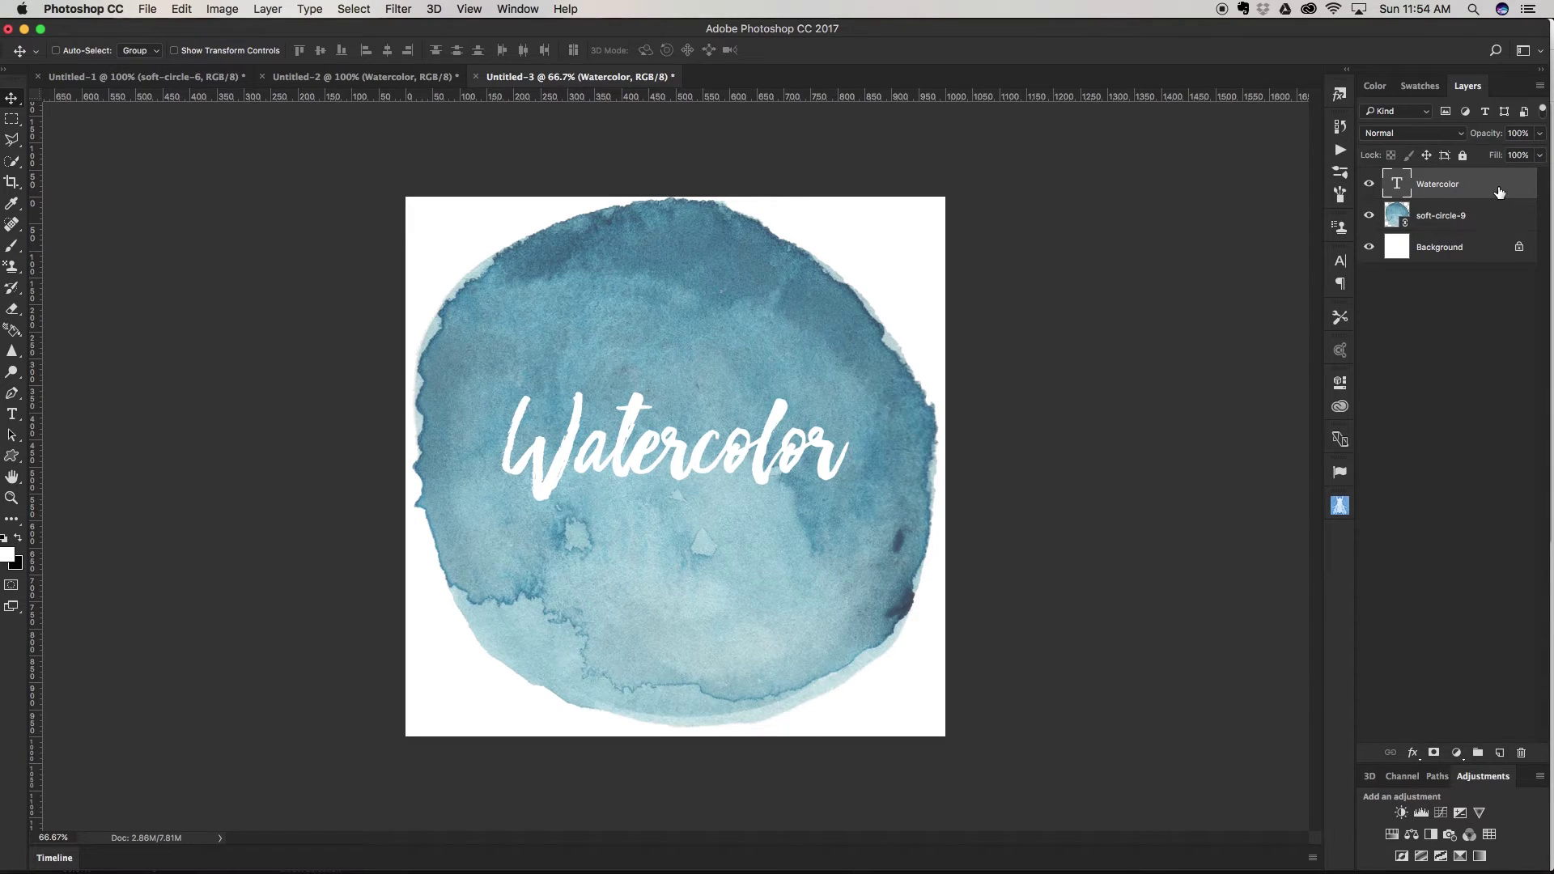
- Add an Outer Glow to the Watercolor text layer with Color Burn blend mode and 100% opacity
{"action": "left_click", "coordinate": [1414, 753]}
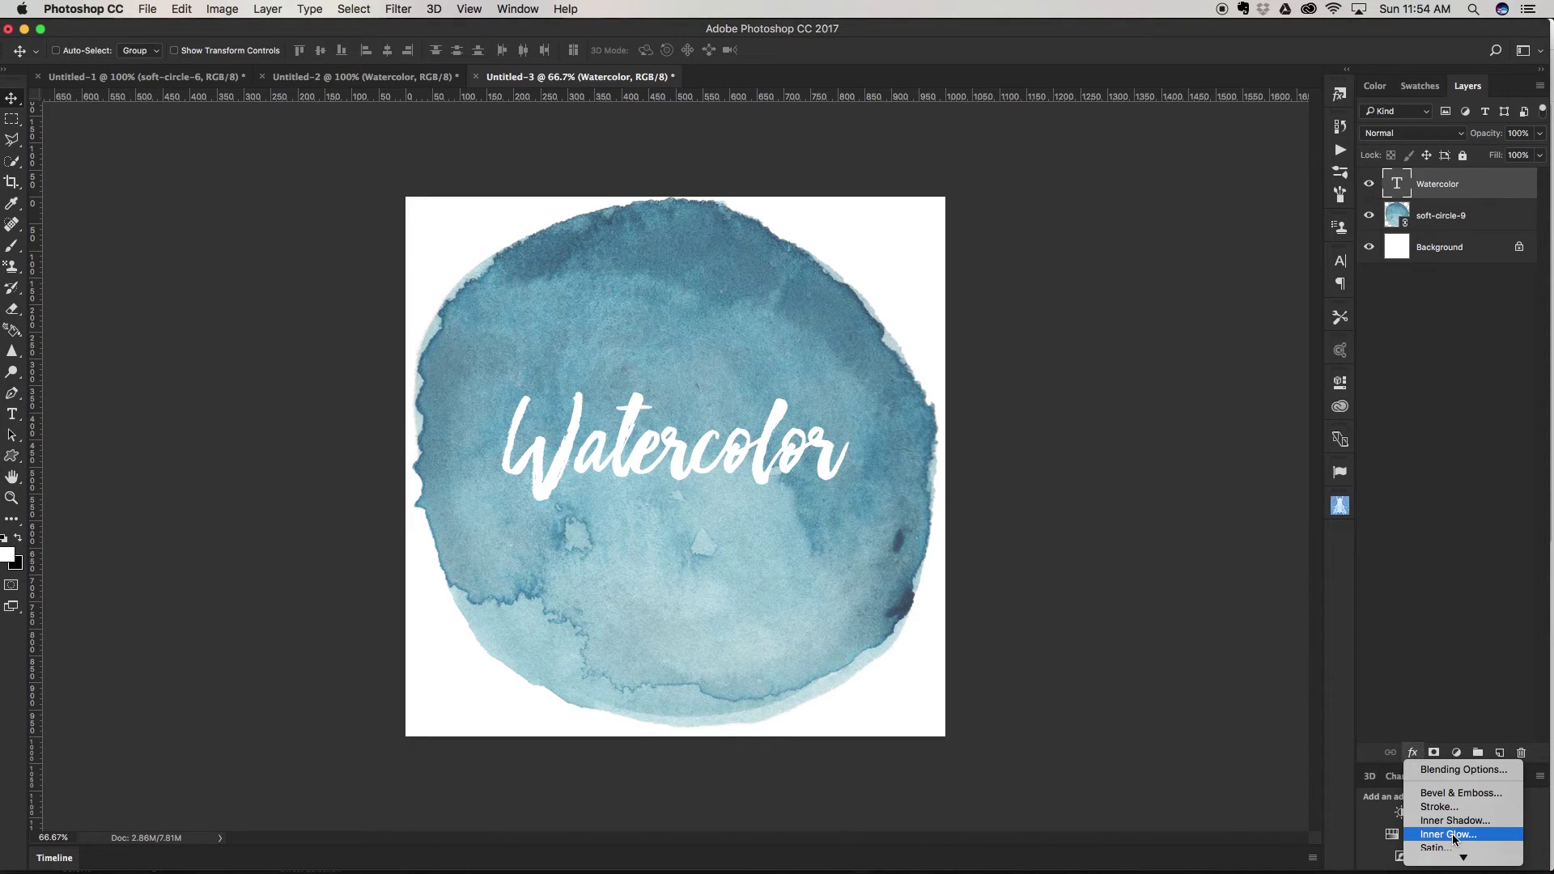
{"action": "left_click", "coordinate": [1502, 184]}
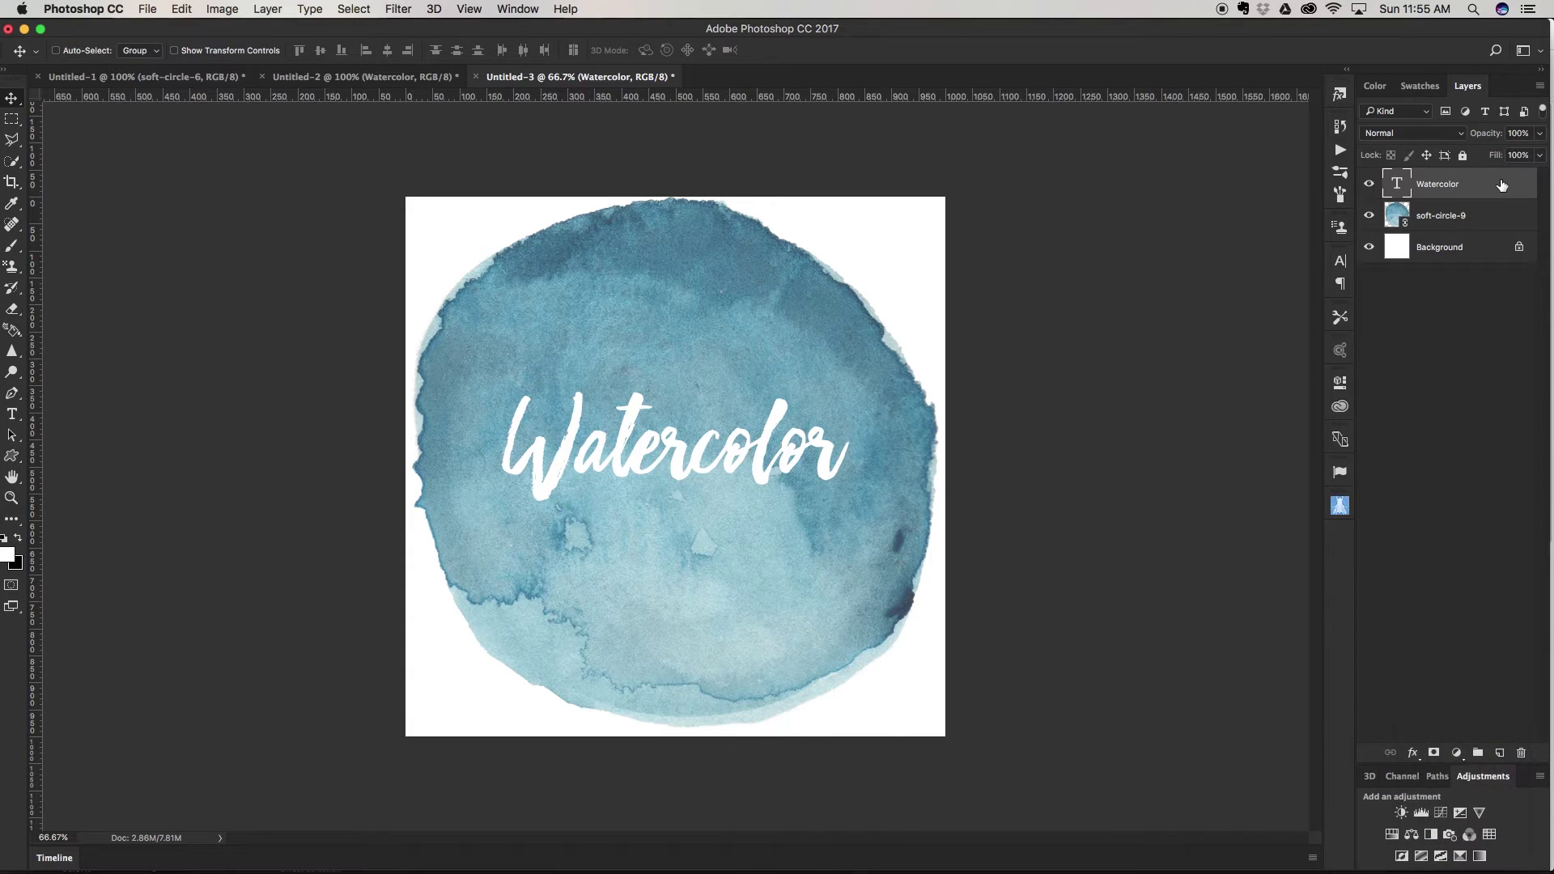
{"action": "double_click", "coordinate": [1504, 186]}
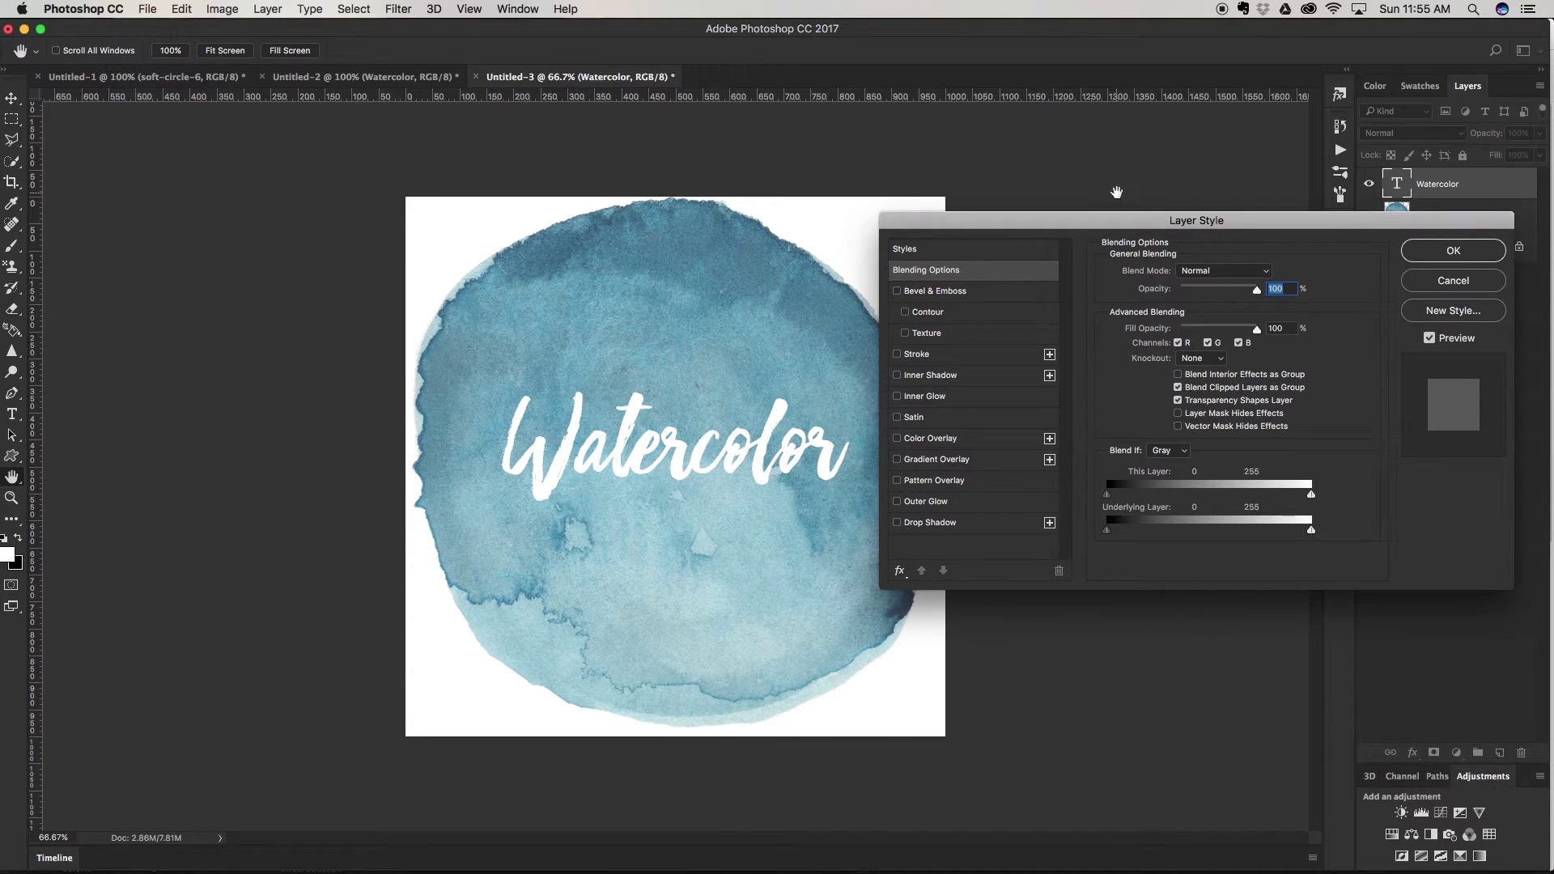
{"action": "mouse_move", "coordinate": [1226, 220]}
{"action": "left_mouse_down"}
{"action": "mouse_move", "coordinate": [1229, 247]}
{"action": "mouse_move", "coordinate": [1222, 211]}
{"action": "left_mouse_up"}
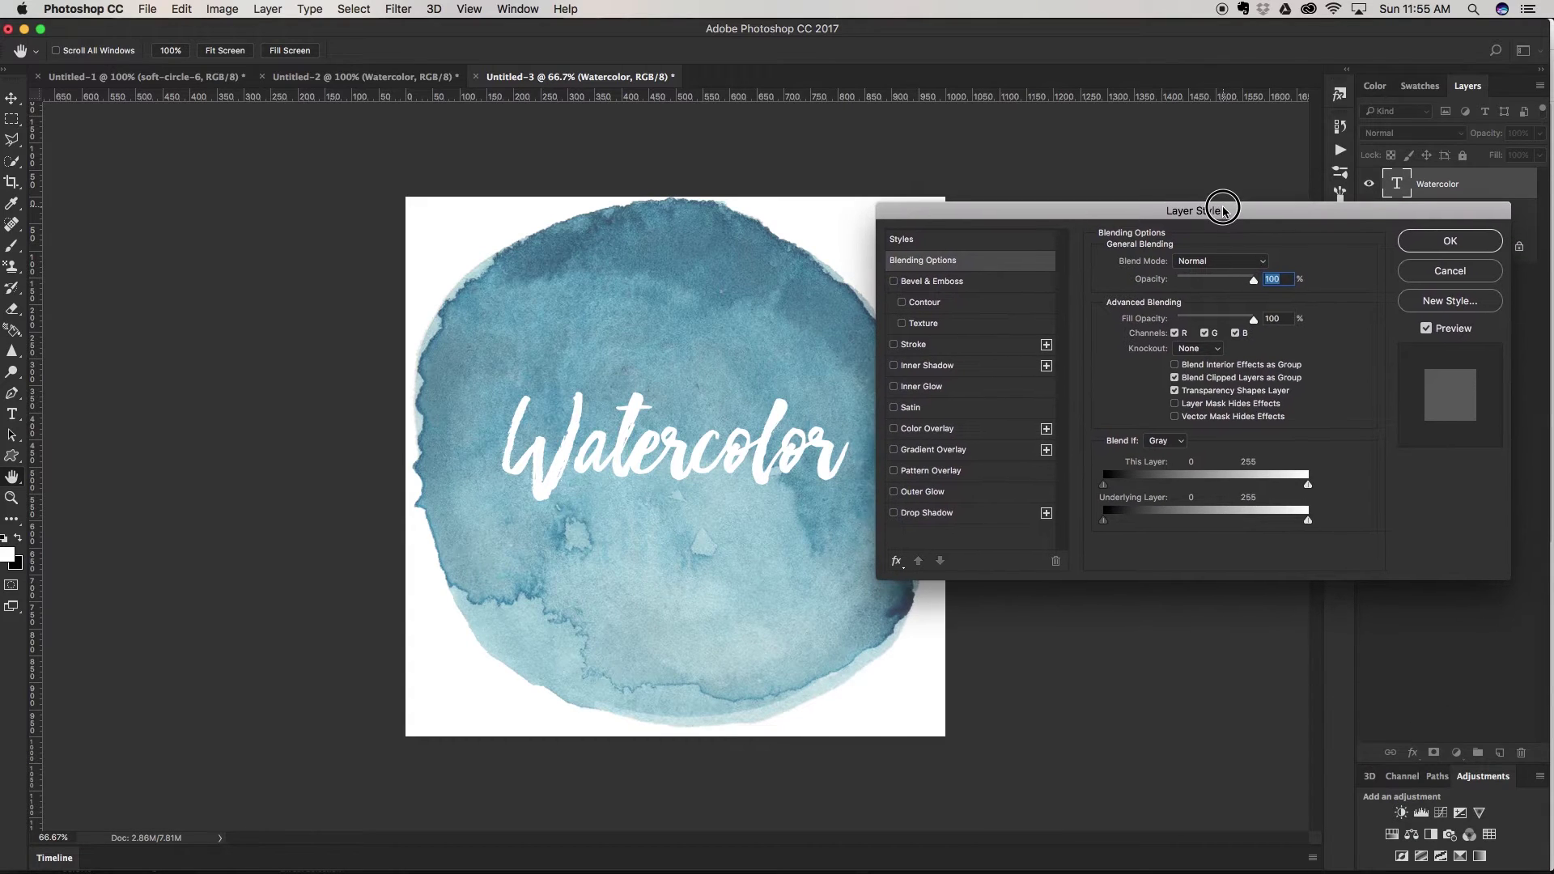
{"action": "left_click", "coordinate": [937, 492]}
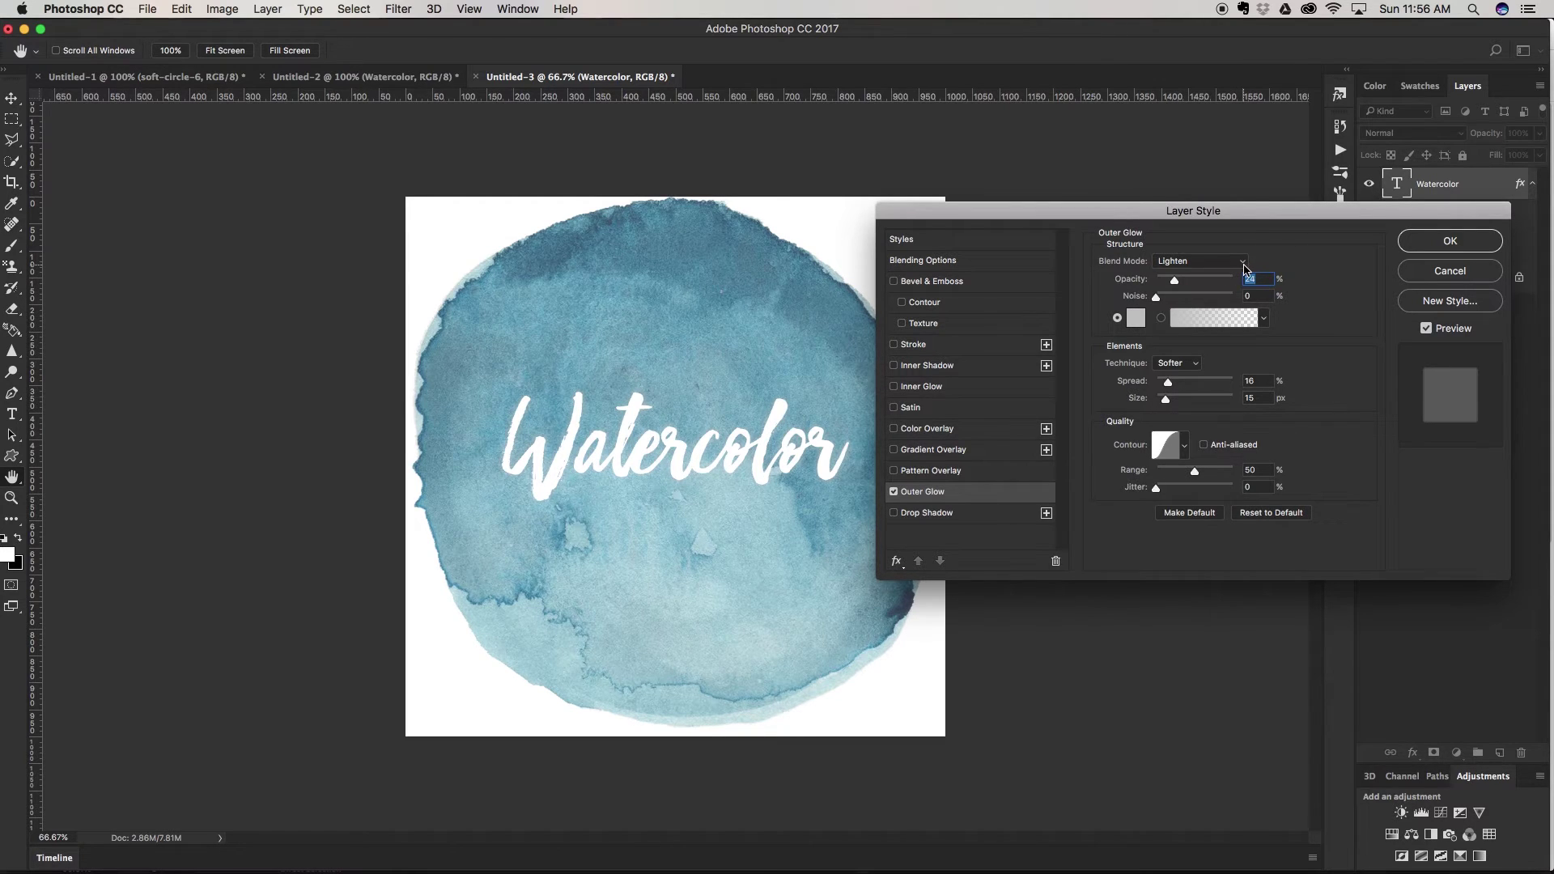
{"action": "left_click", "coordinate": [1244, 264]}
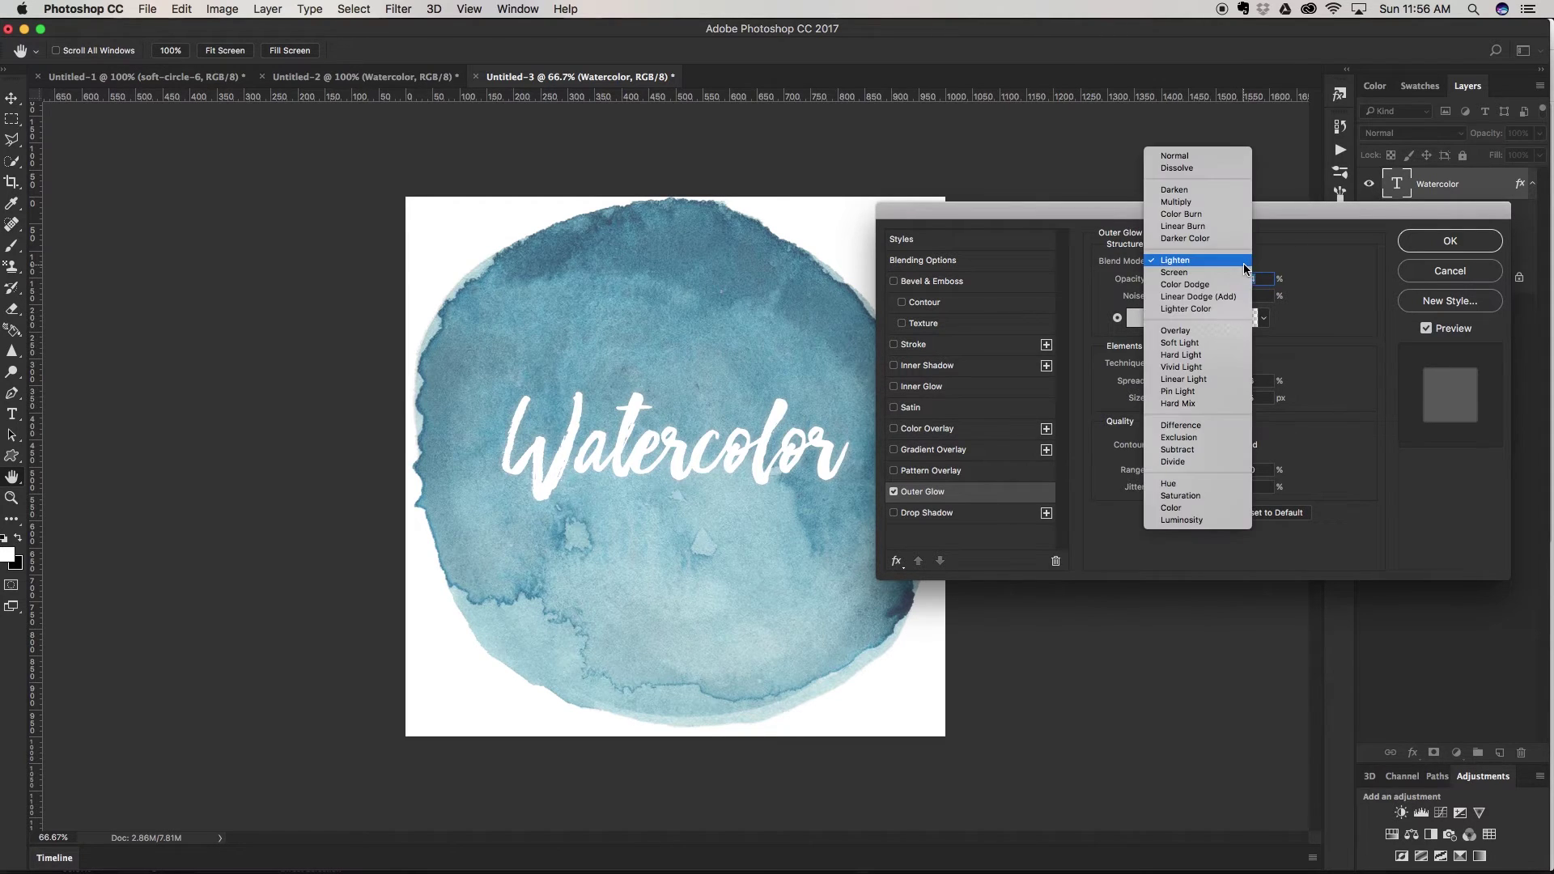
{"action": "left_click", "coordinate": [1226, 214]}
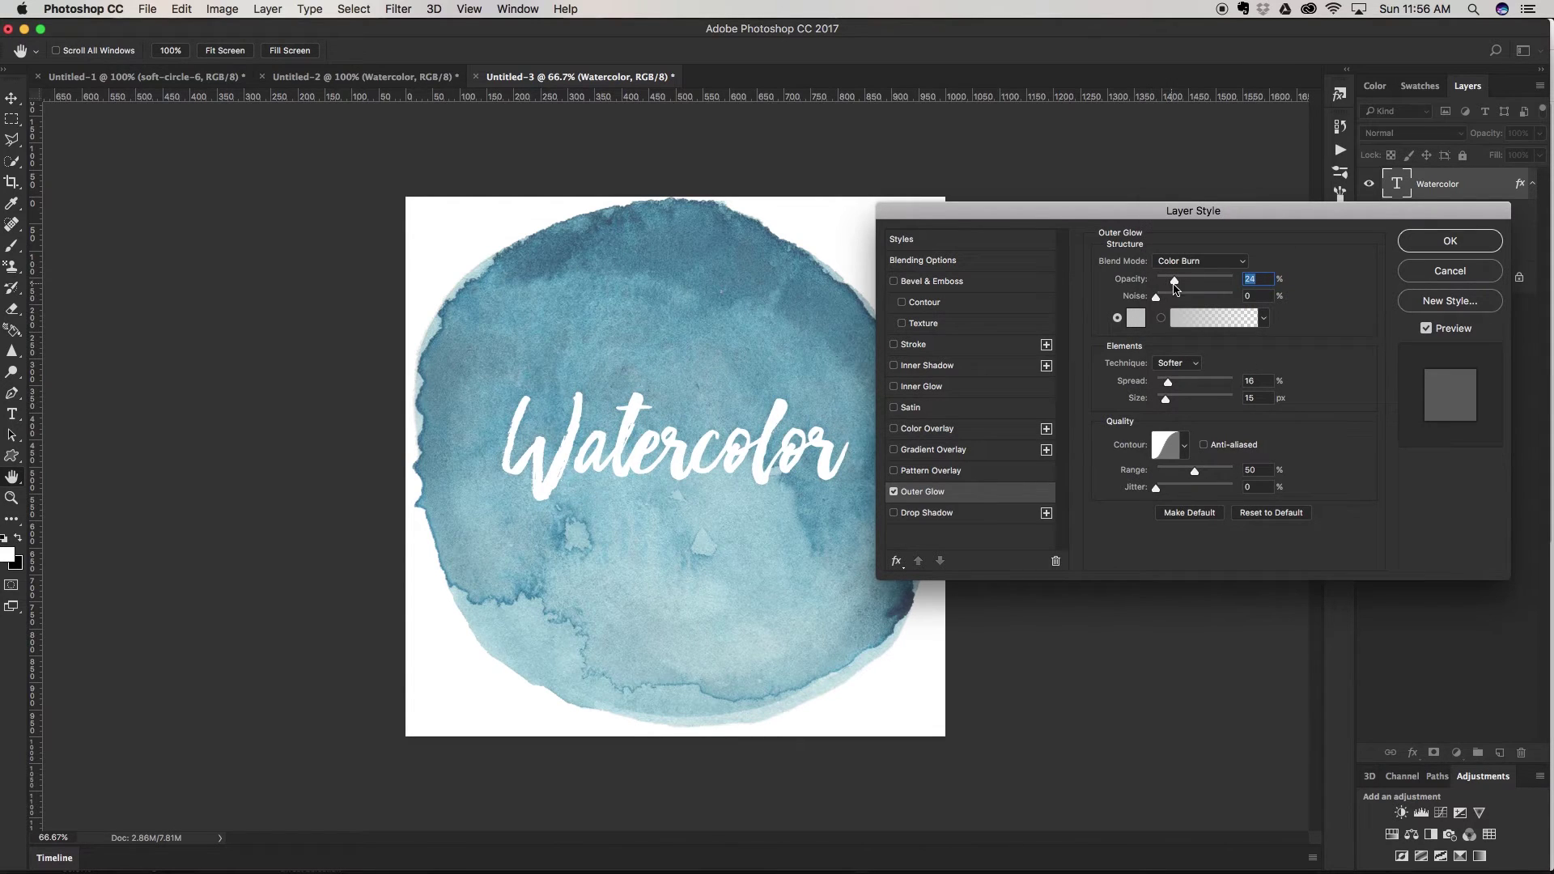
{"action": "left_click_drag", "start_coordinate": [1176, 288], "coordinate": [1279, 270]}
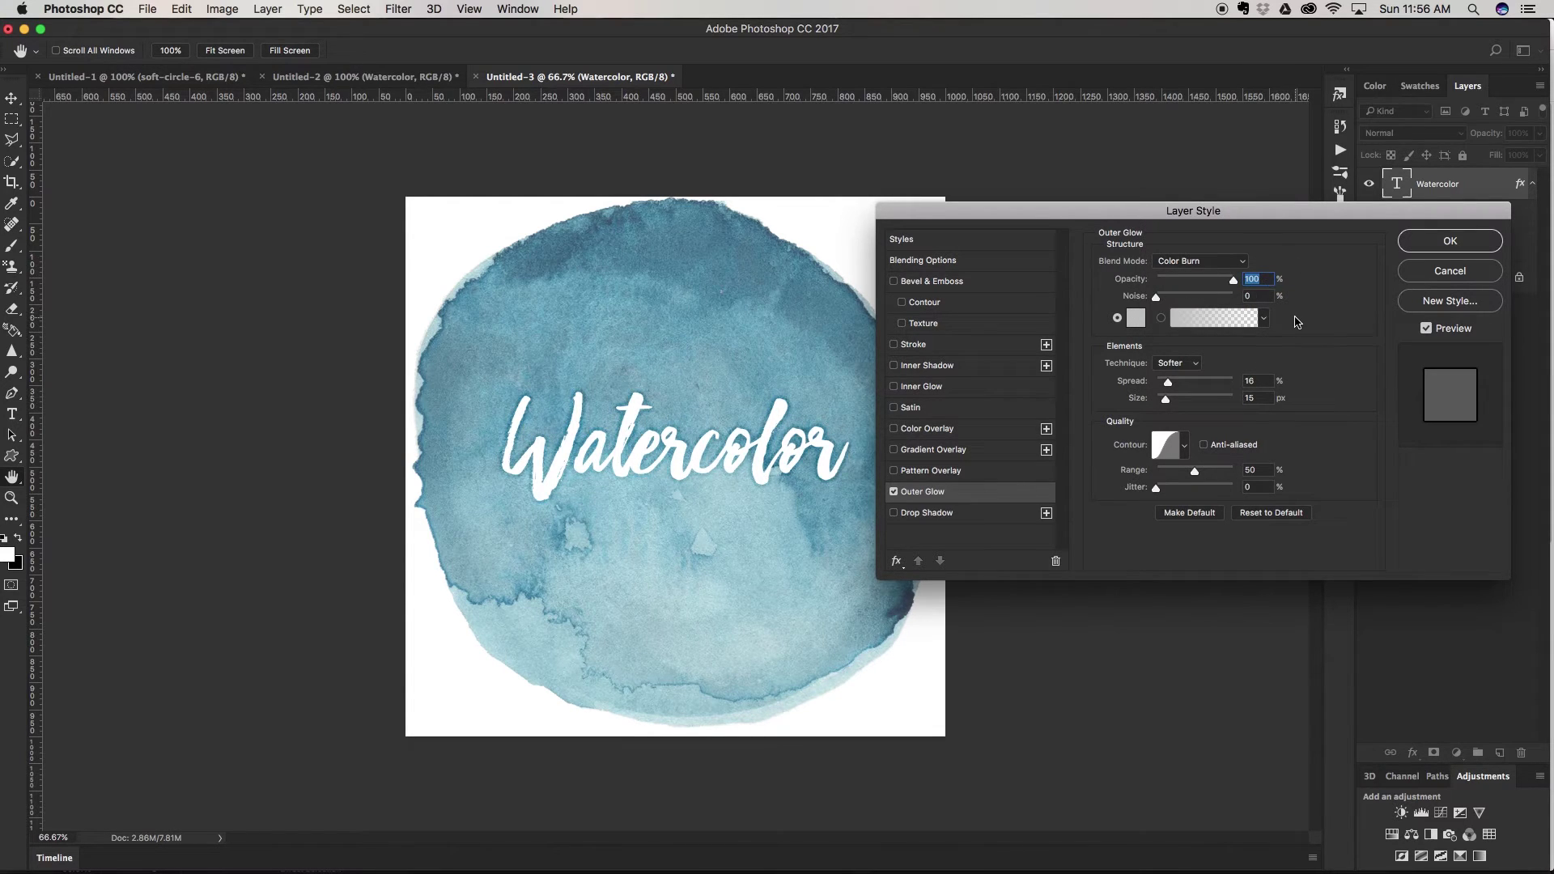
- Set the outer glow colour to the dark blue #497f9a sampled from the upper part of the watercolor circle
{"action": "left_click", "coordinate": [1136, 318]}
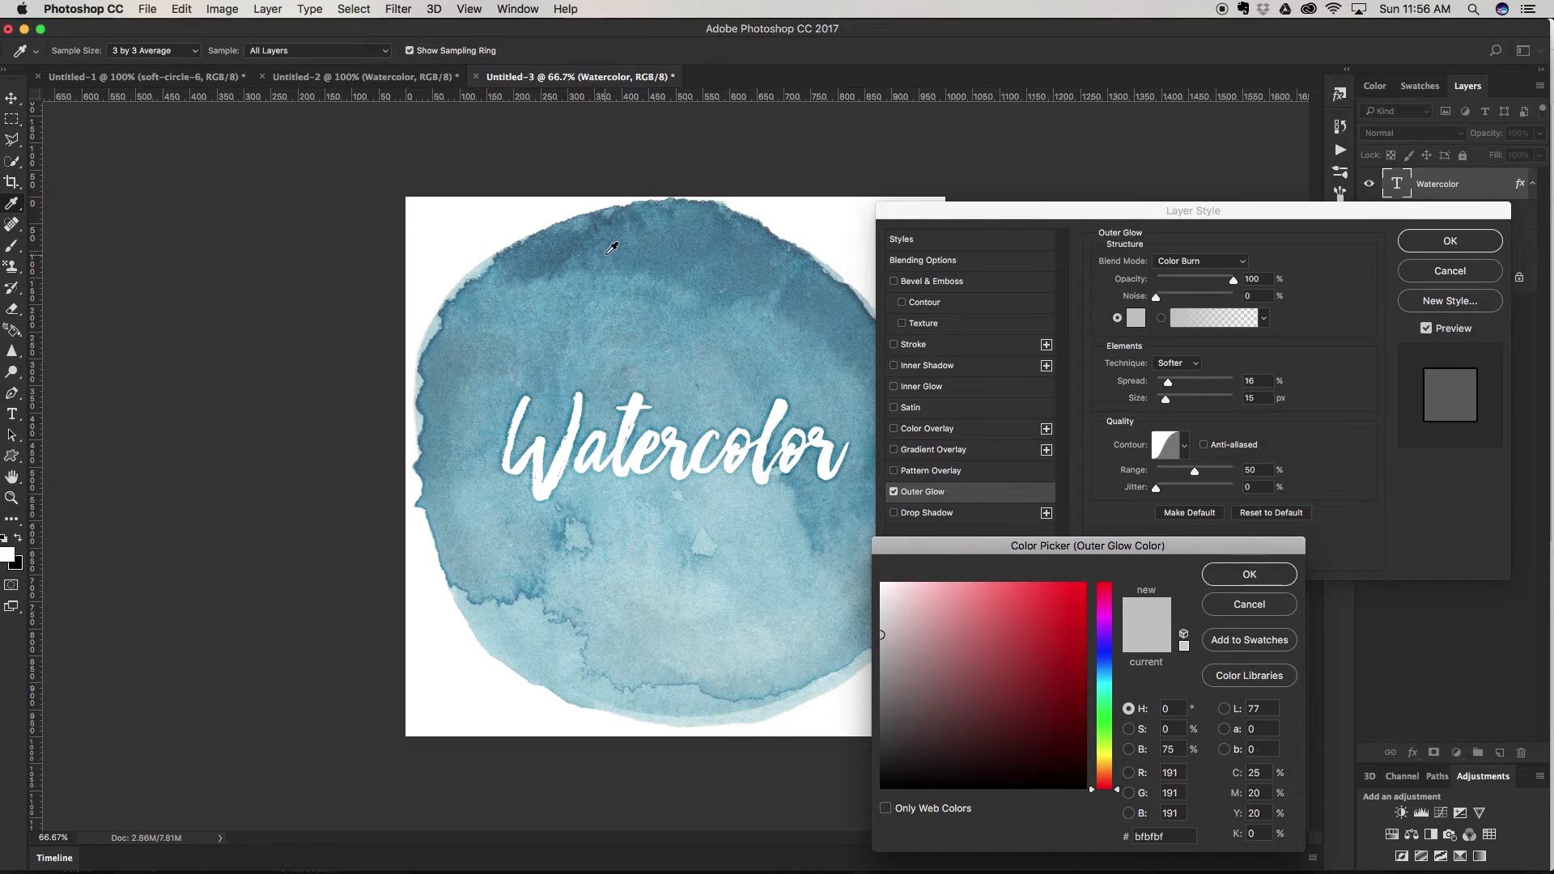
{"action": "left_click", "coordinate": [612, 254]}
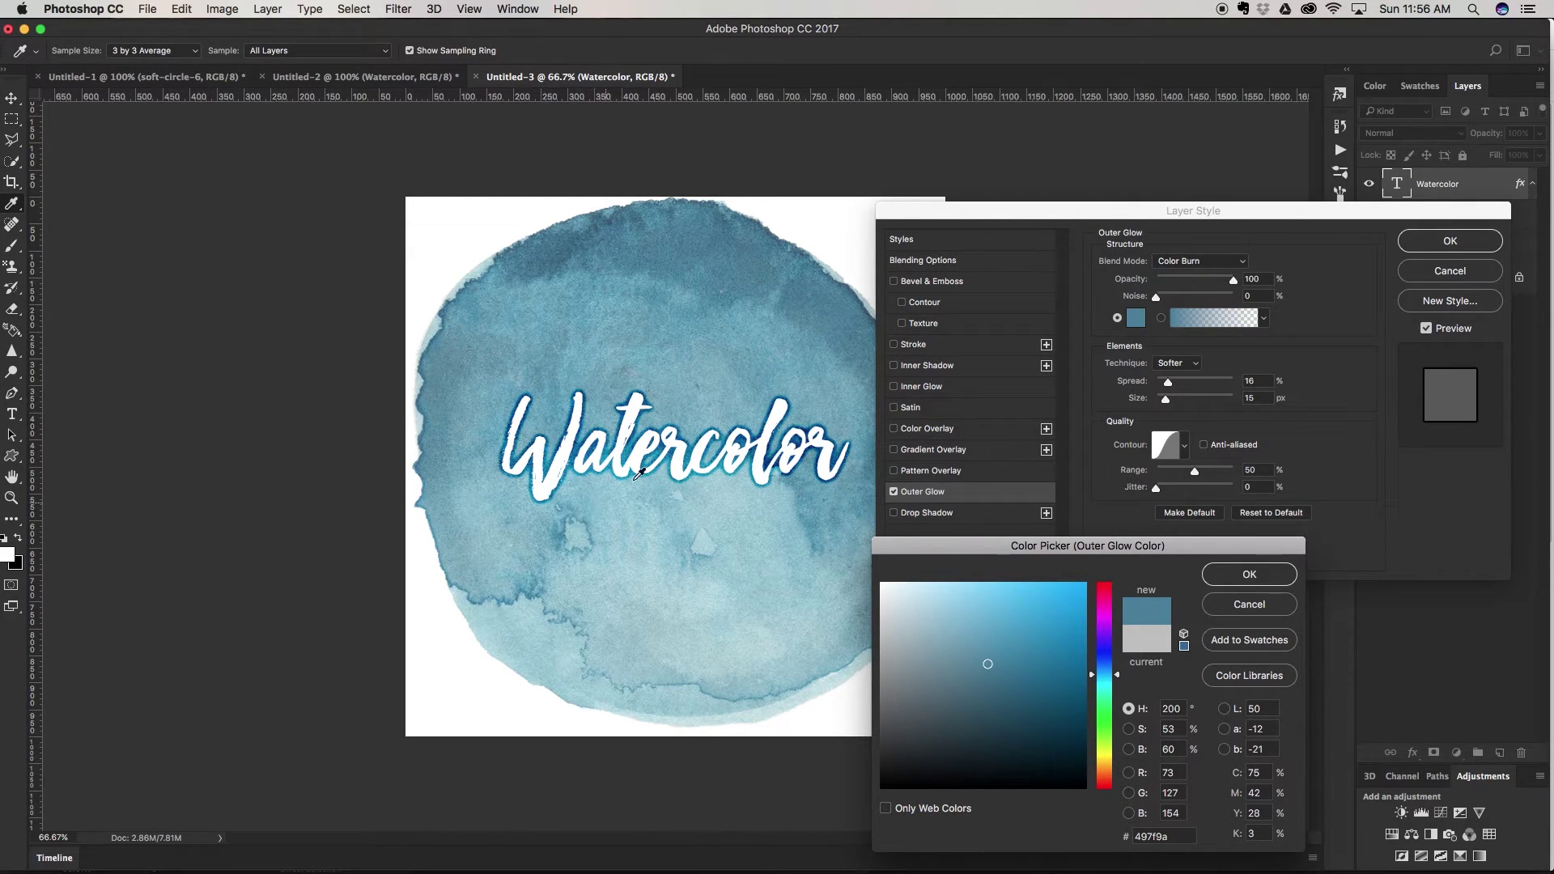
{"action": "left_click", "coordinate": [1246, 575]}
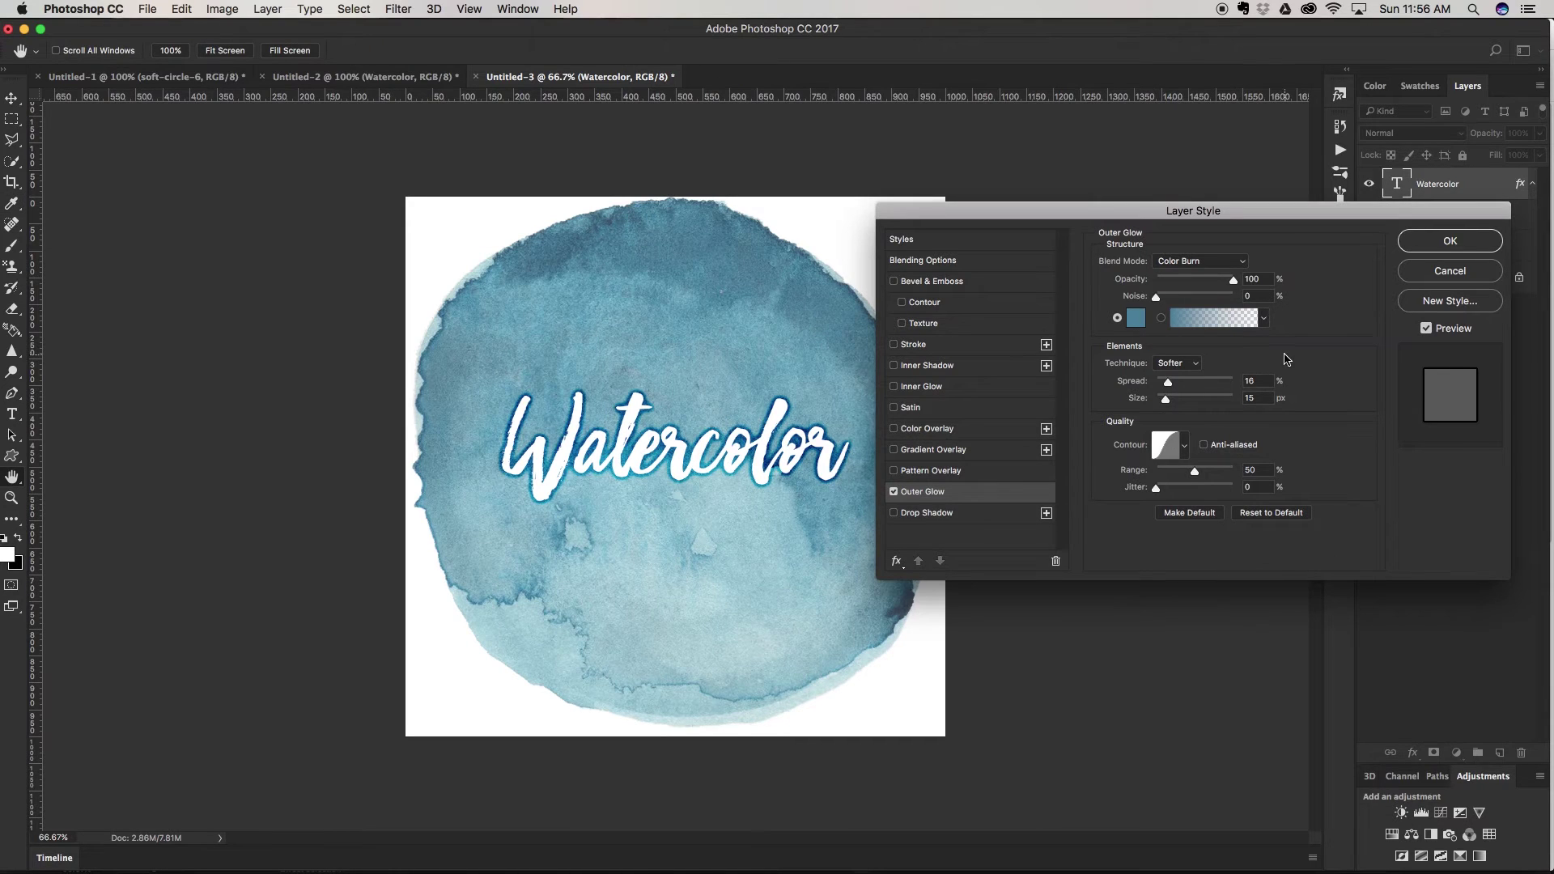
- Keep the outer glow's technique at Softer, try the other contour presets and settle on the Gaussian contour
{"action": "left_click", "coordinate": [1196, 365]}
{"action": "left_click", "coordinate": [1173, 362]}
{"action": "left_click", "coordinate": [1186, 445]}
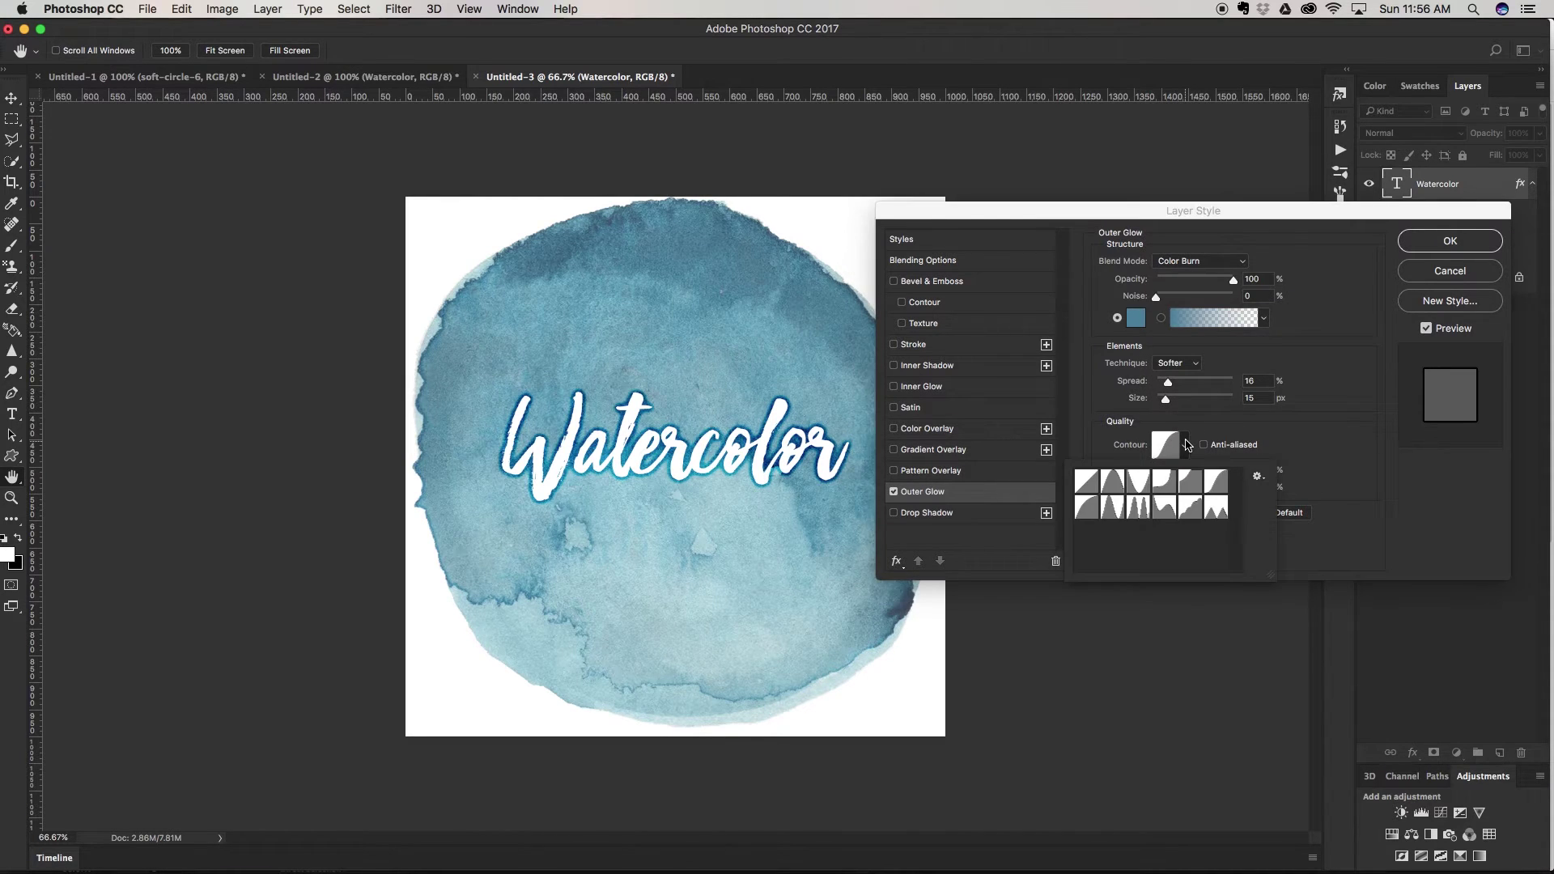
{"action": "left_click", "coordinate": [1079, 488]}
{"action": "left_click", "coordinate": [1220, 485]}
{"action": "left_click", "coordinate": [1118, 487]}
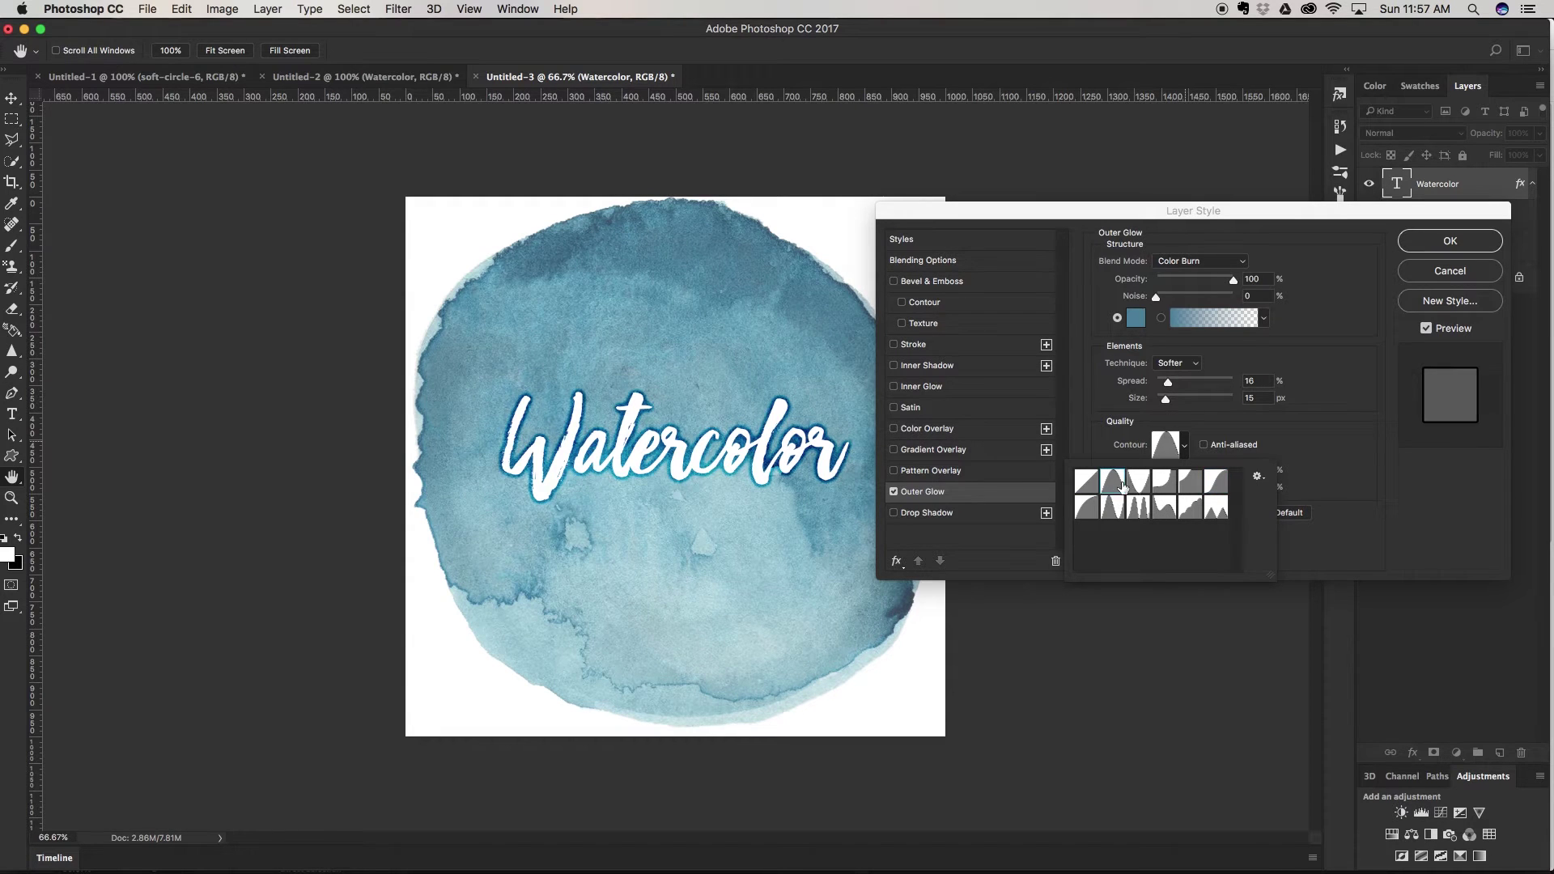
{"action": "left_click", "coordinate": [1164, 484]}
{"action": "left_click", "coordinate": [1190, 484]}
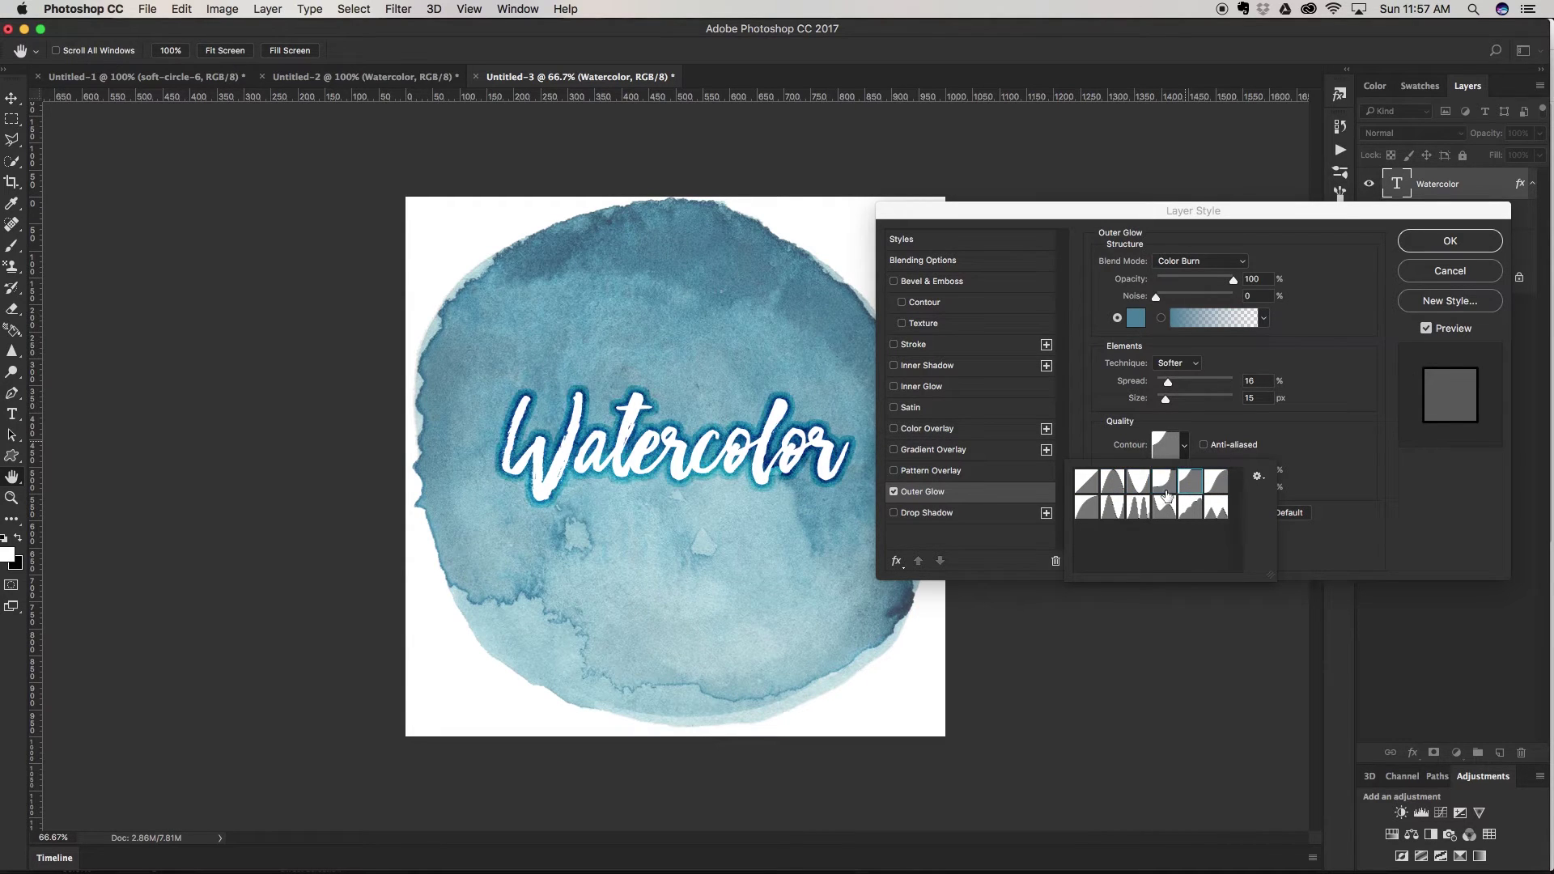
{"action": "left_click", "coordinate": [1164, 509]}
{"action": "left_click", "coordinate": [1114, 508]}
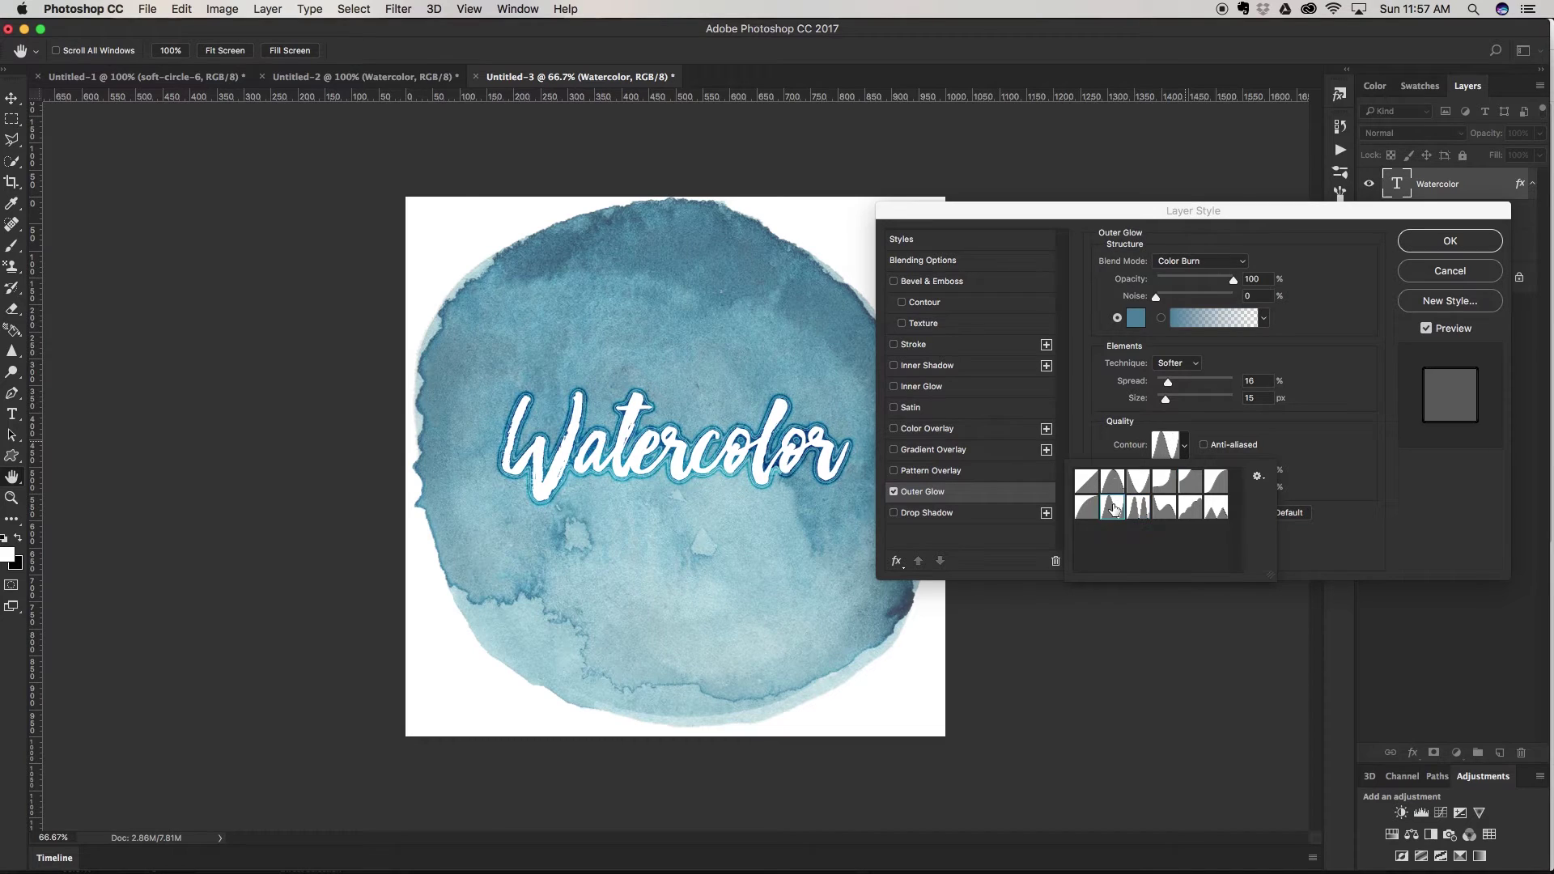
{"action": "left_click", "coordinate": [1087, 506]}
{"action": "left_click", "coordinate": [1112, 508]}
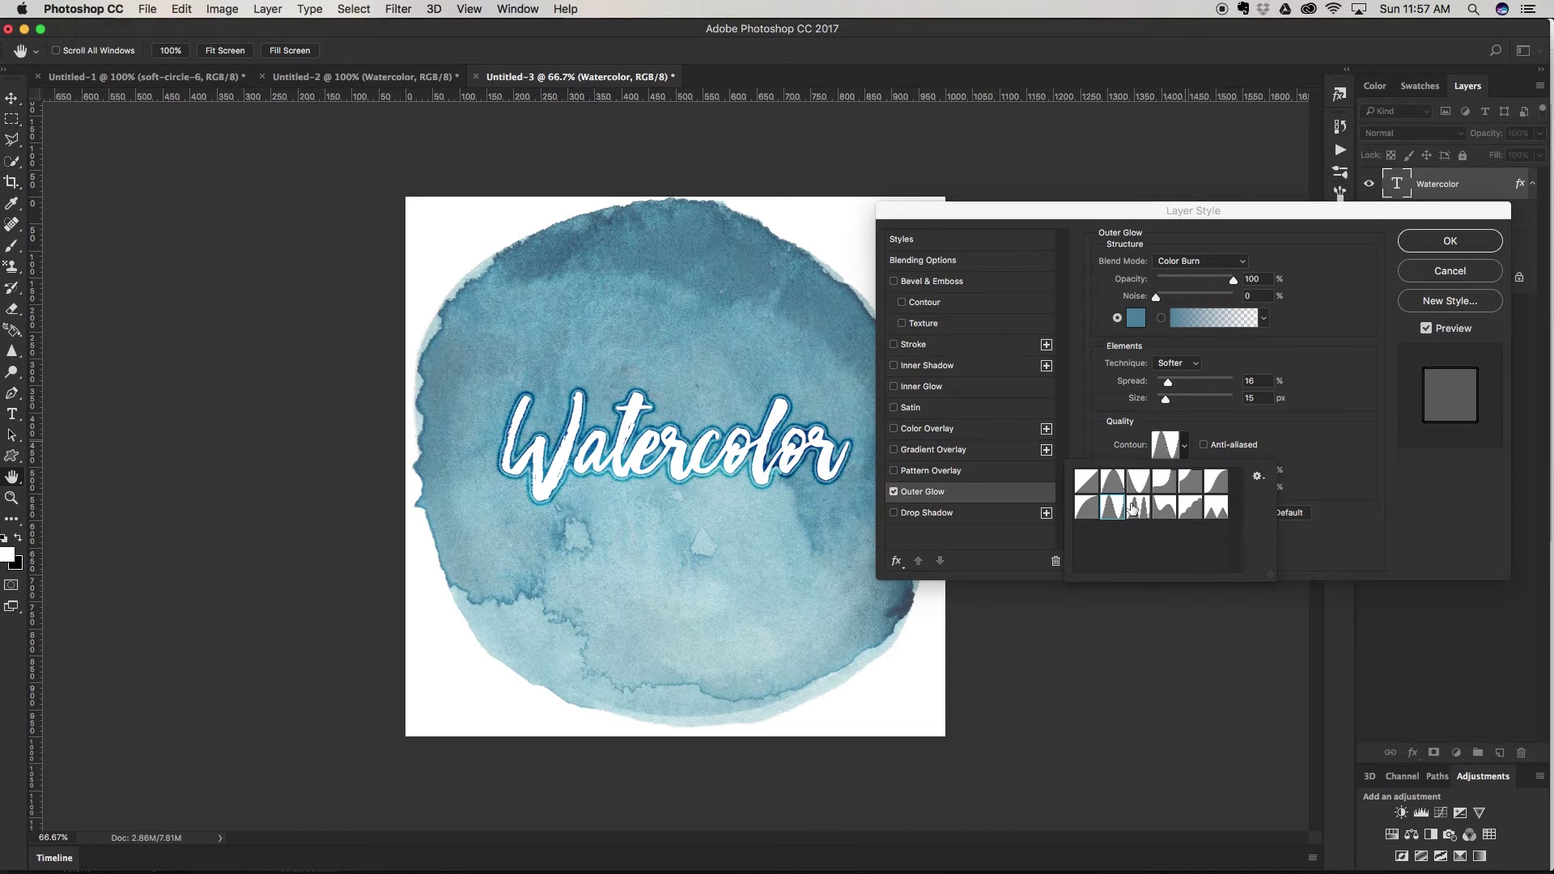
{"action": "left_click", "coordinate": [1138, 508]}
{"action": "left_click", "coordinate": [1166, 510]}
{"action": "left_click", "coordinate": [1192, 508]}
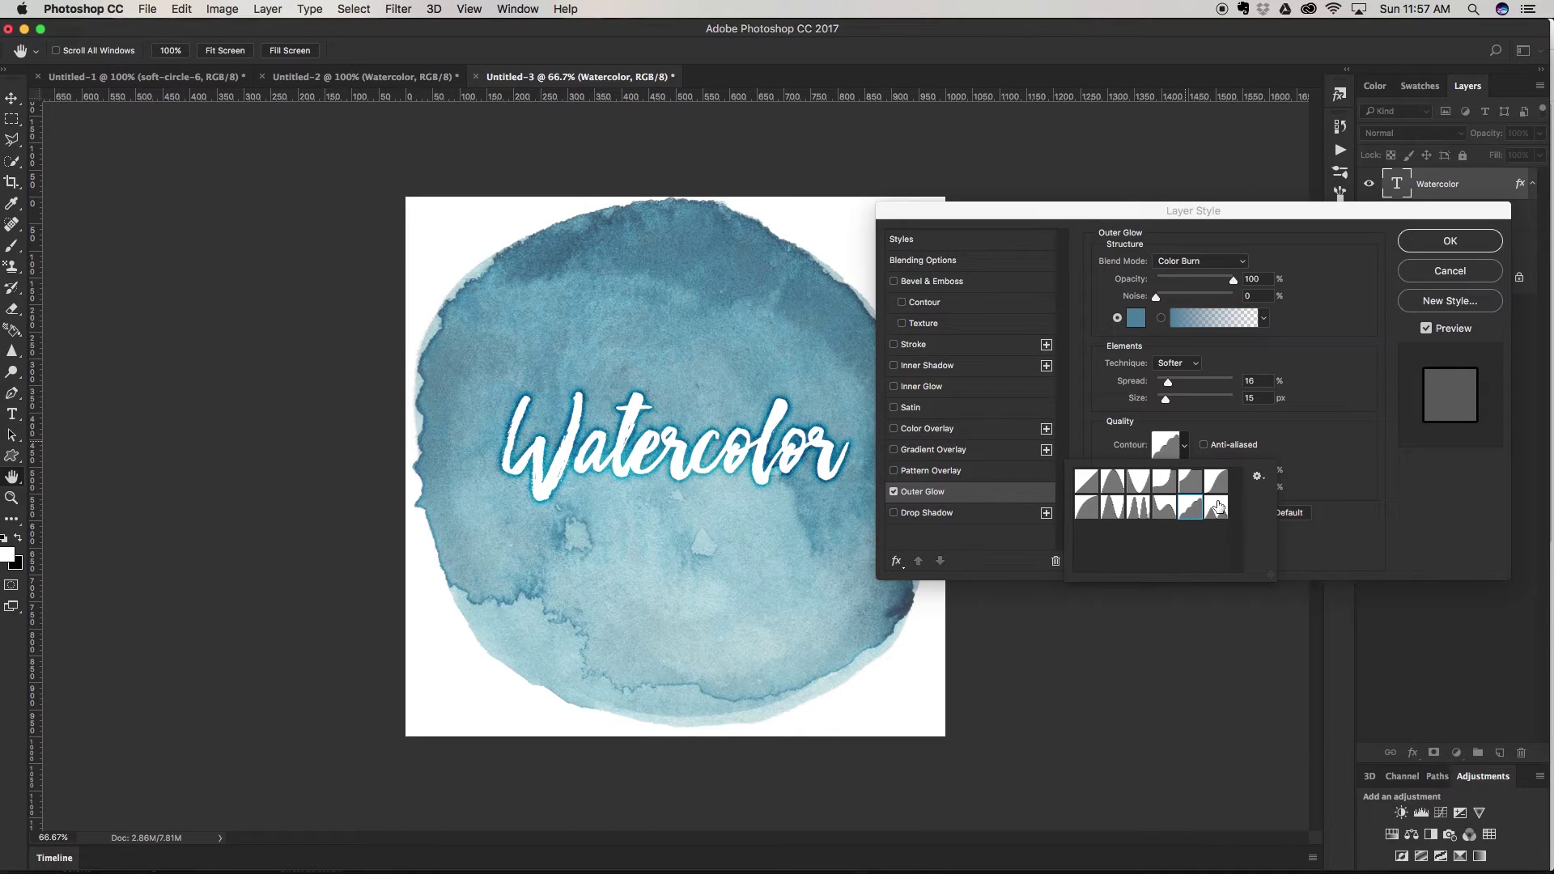
{"action": "left_click", "coordinate": [1216, 507]}
{"action": "left_click", "coordinate": [1206, 482]}
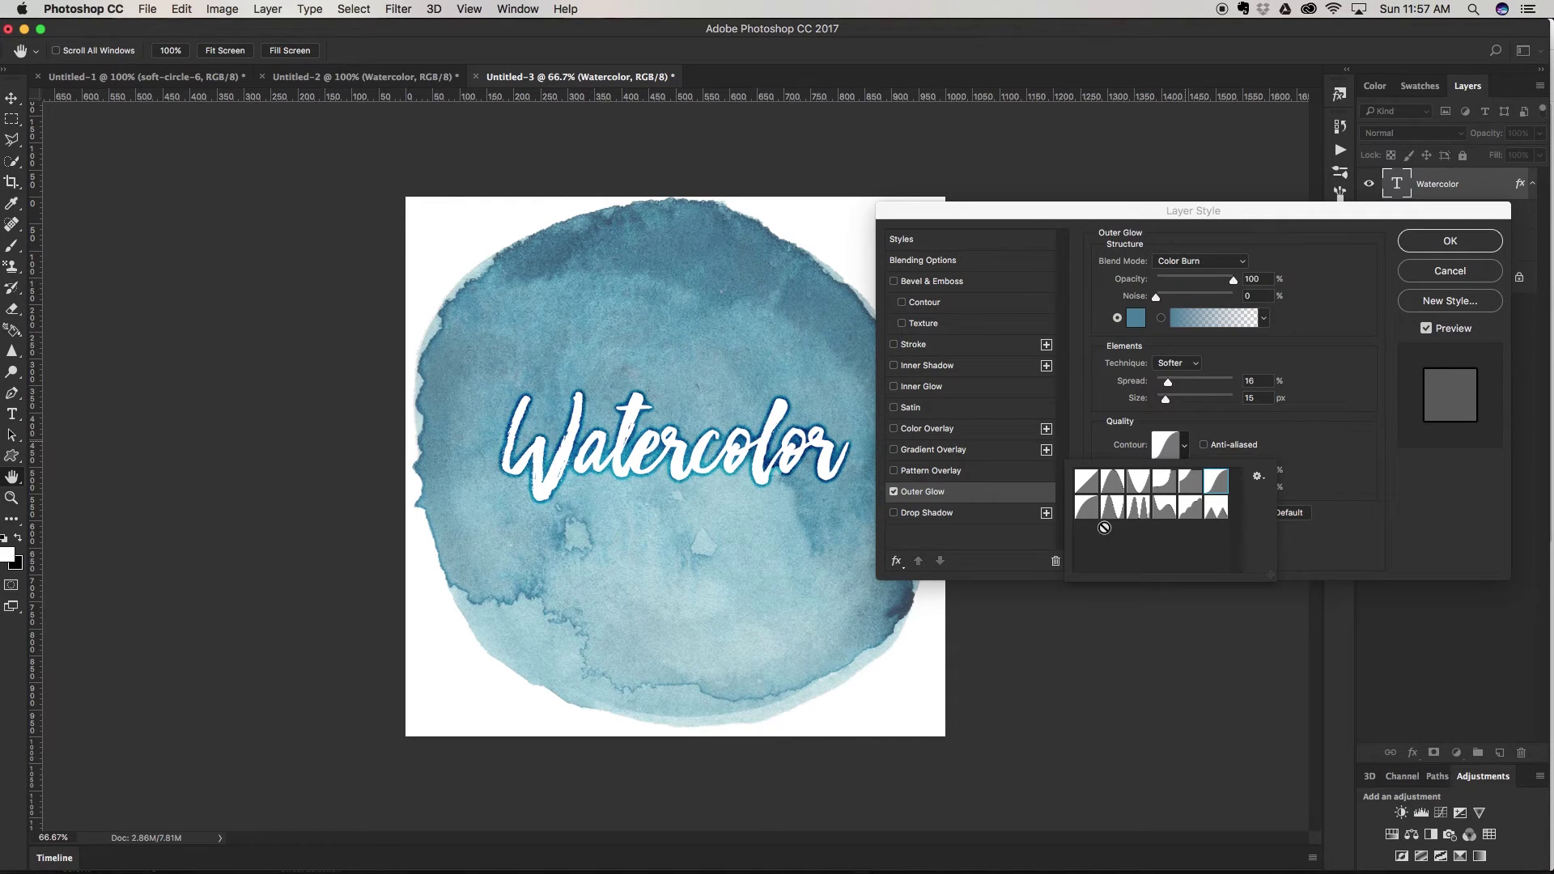
{"action": "left_click", "coordinate": [1310, 361]}
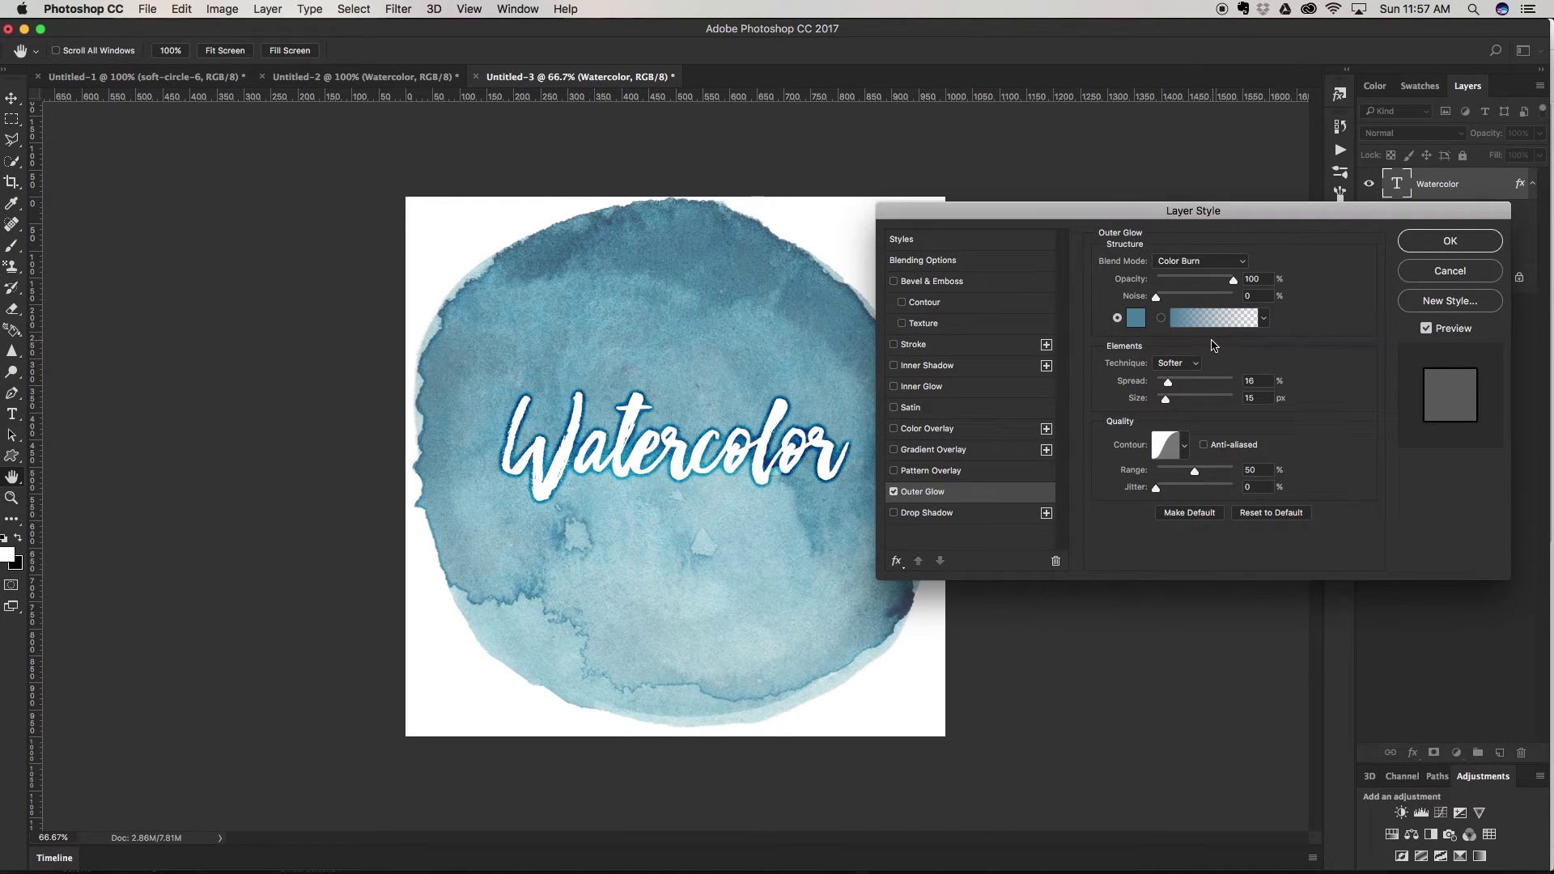
- Set the outer glow's size to 13 px and its spread to 15%, trying larger and smaller sizes first
{"action": "left_click", "coordinate": [729, 532], "text": "super"}
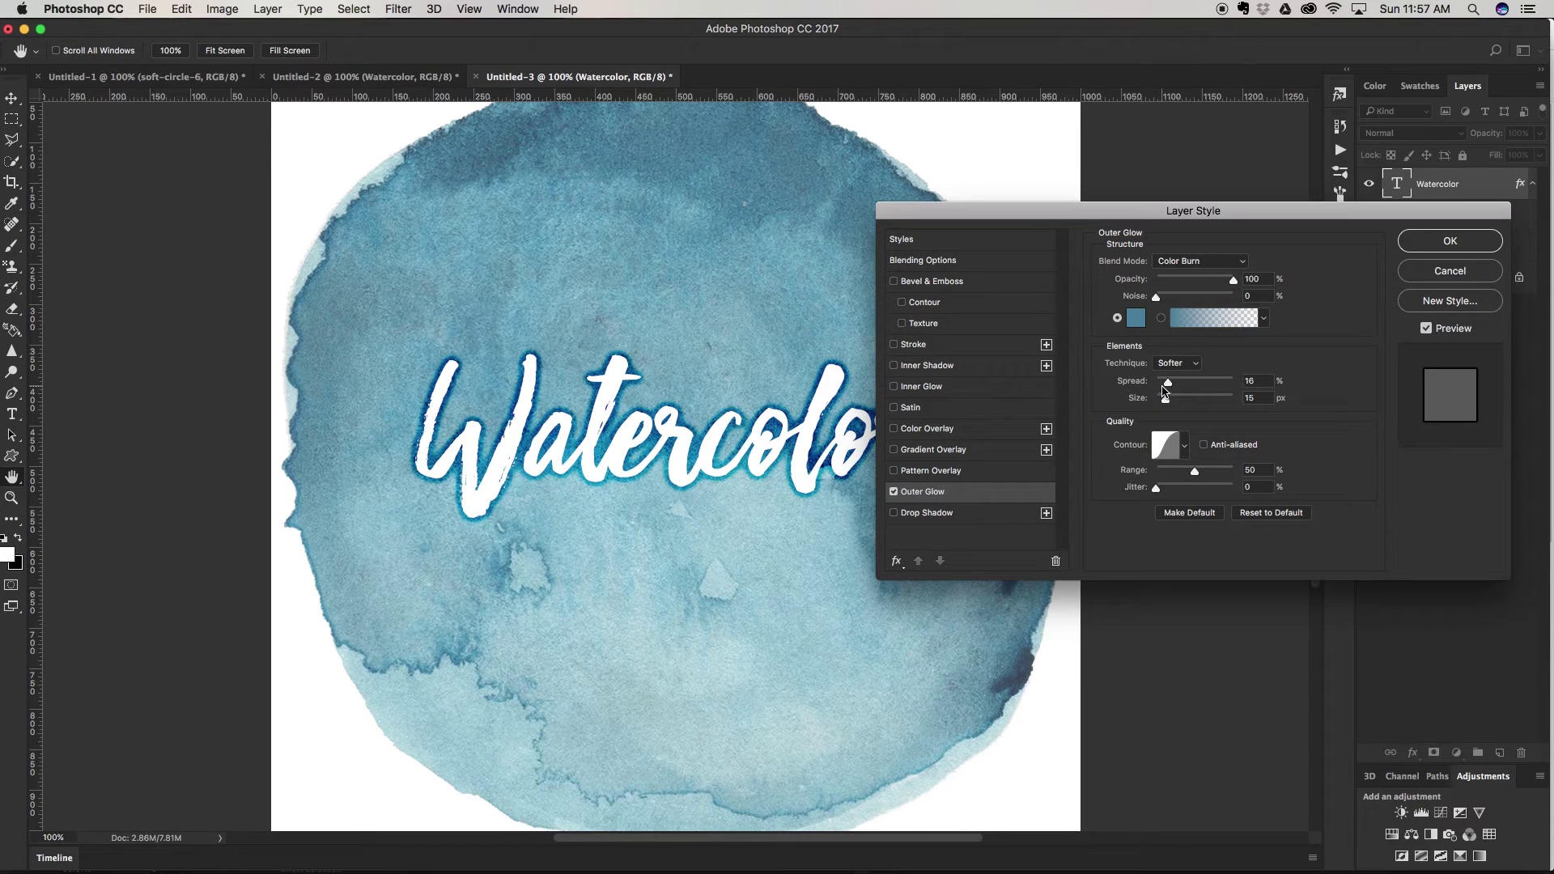
{"action": "mouse_move", "coordinate": [1166, 398]}
{"action": "left_mouse_down"}
{"action": "mouse_move", "coordinate": [1219, 404]}
{"action": "mouse_move", "coordinate": [1168, 399]}
{"action": "left_mouse_up"}
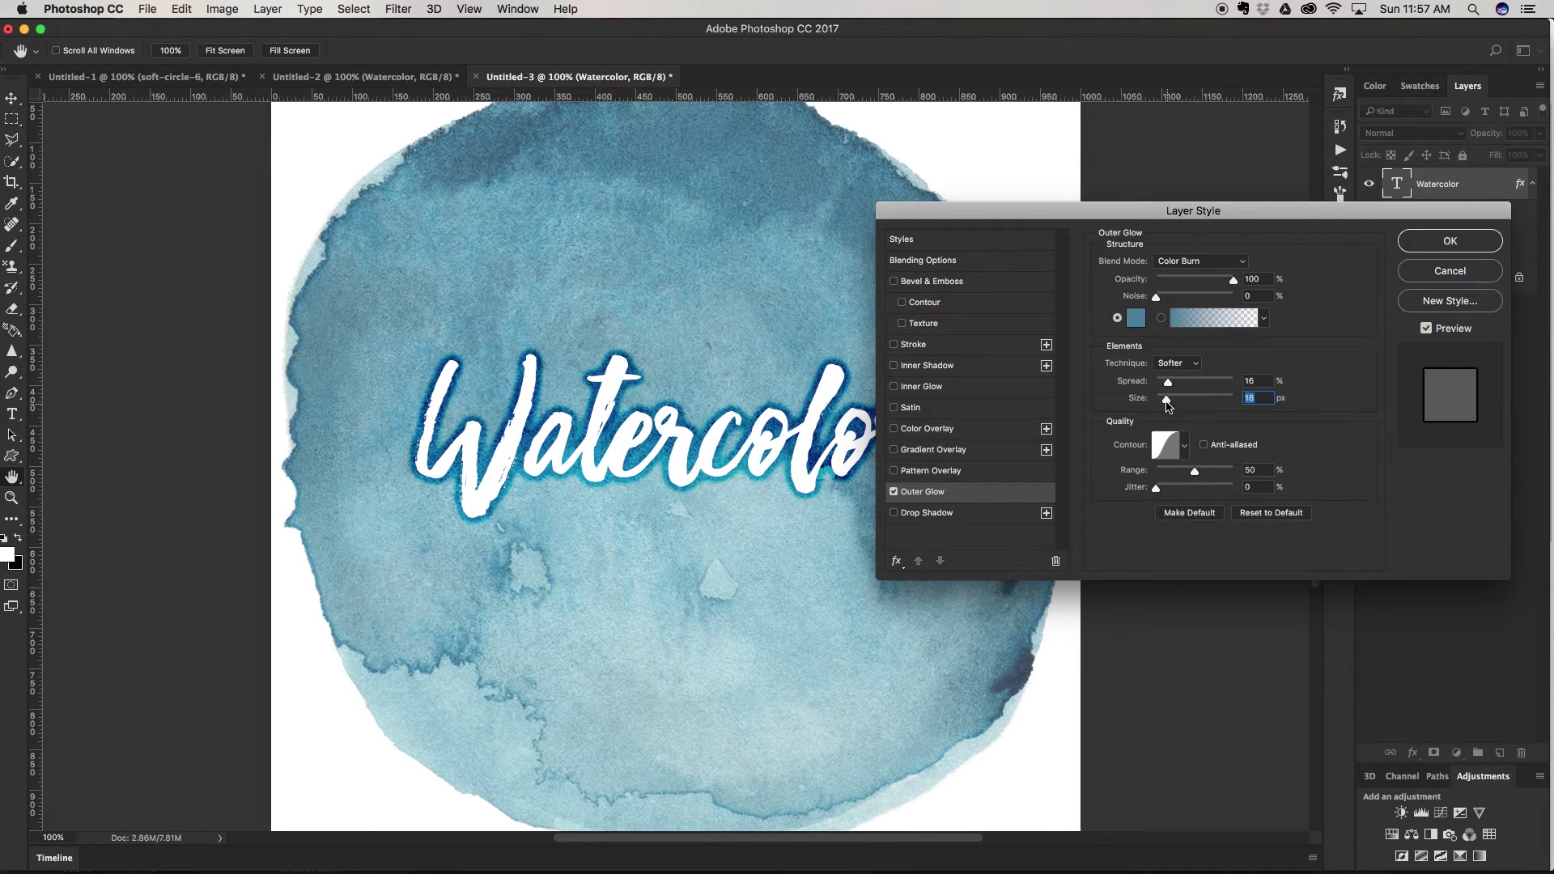
{"action": "left_click_drag", "start_coordinate": [1166, 400], "coordinate": [1162, 400]}
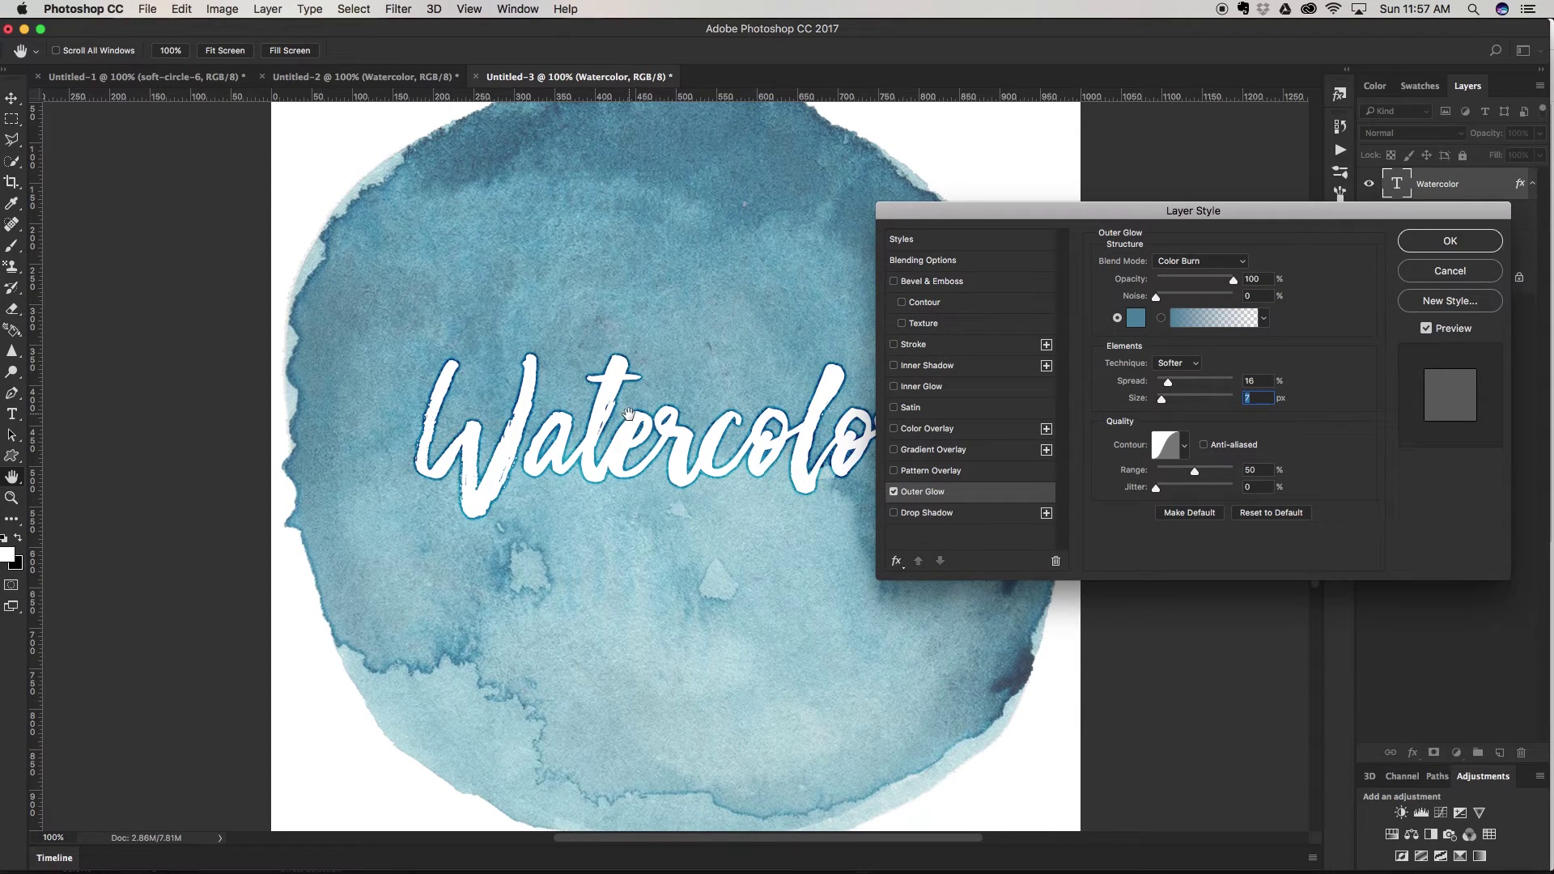
{"action": "left_click_drag", "start_coordinate": [1162, 402], "coordinate": [1166, 404]}
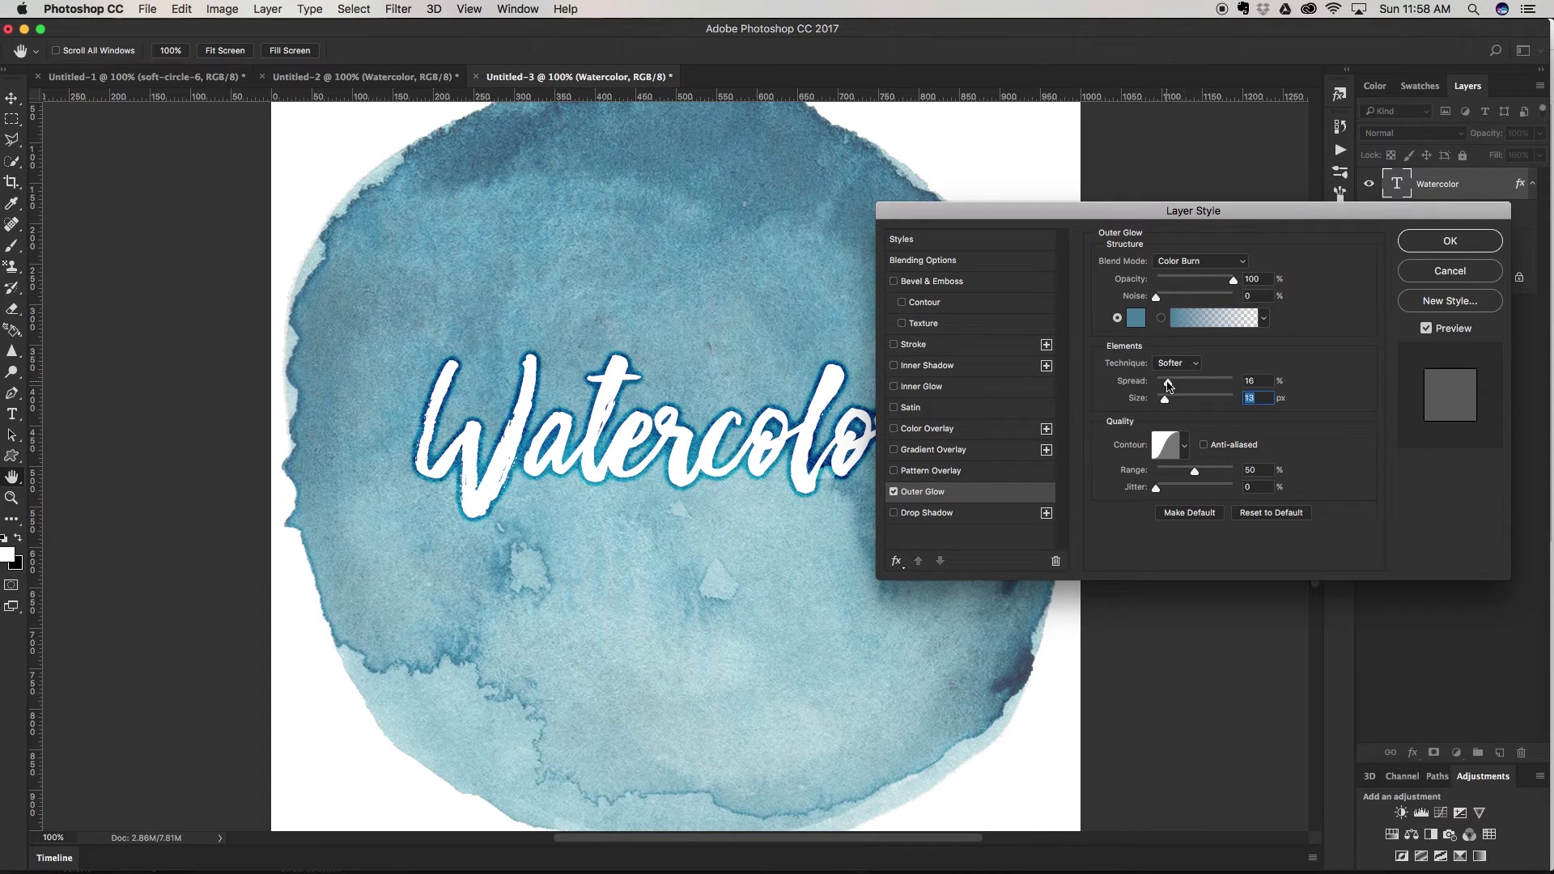
{"action": "mouse_move", "coordinate": [1168, 382]}
{"action": "left_mouse_down"}
{"action": "mouse_move", "coordinate": [1231, 383]}
{"action": "mouse_move", "coordinate": [1168, 384]}
{"action": "left_mouse_up"}
{"action": "left_click_drag", "start_coordinate": [1169, 384], "coordinate": [1168, 384]}
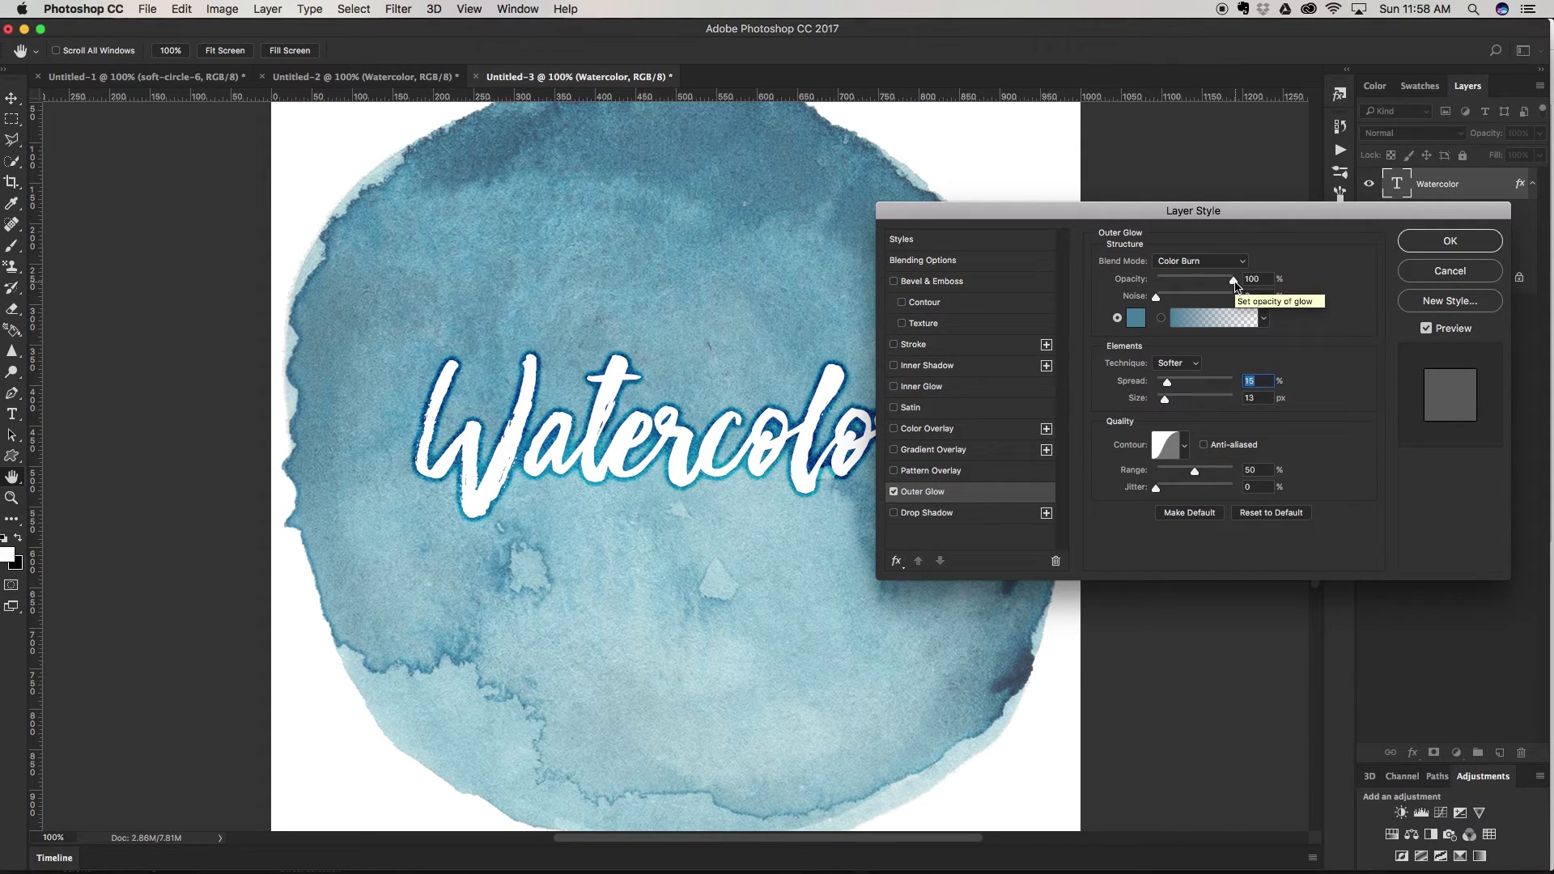
- Lower the outer glow's opacity to about 88% and apply the layer style to the Watercolor text
{"action": "left_click_drag", "start_coordinate": [1234, 285], "coordinate": [1224, 288]}
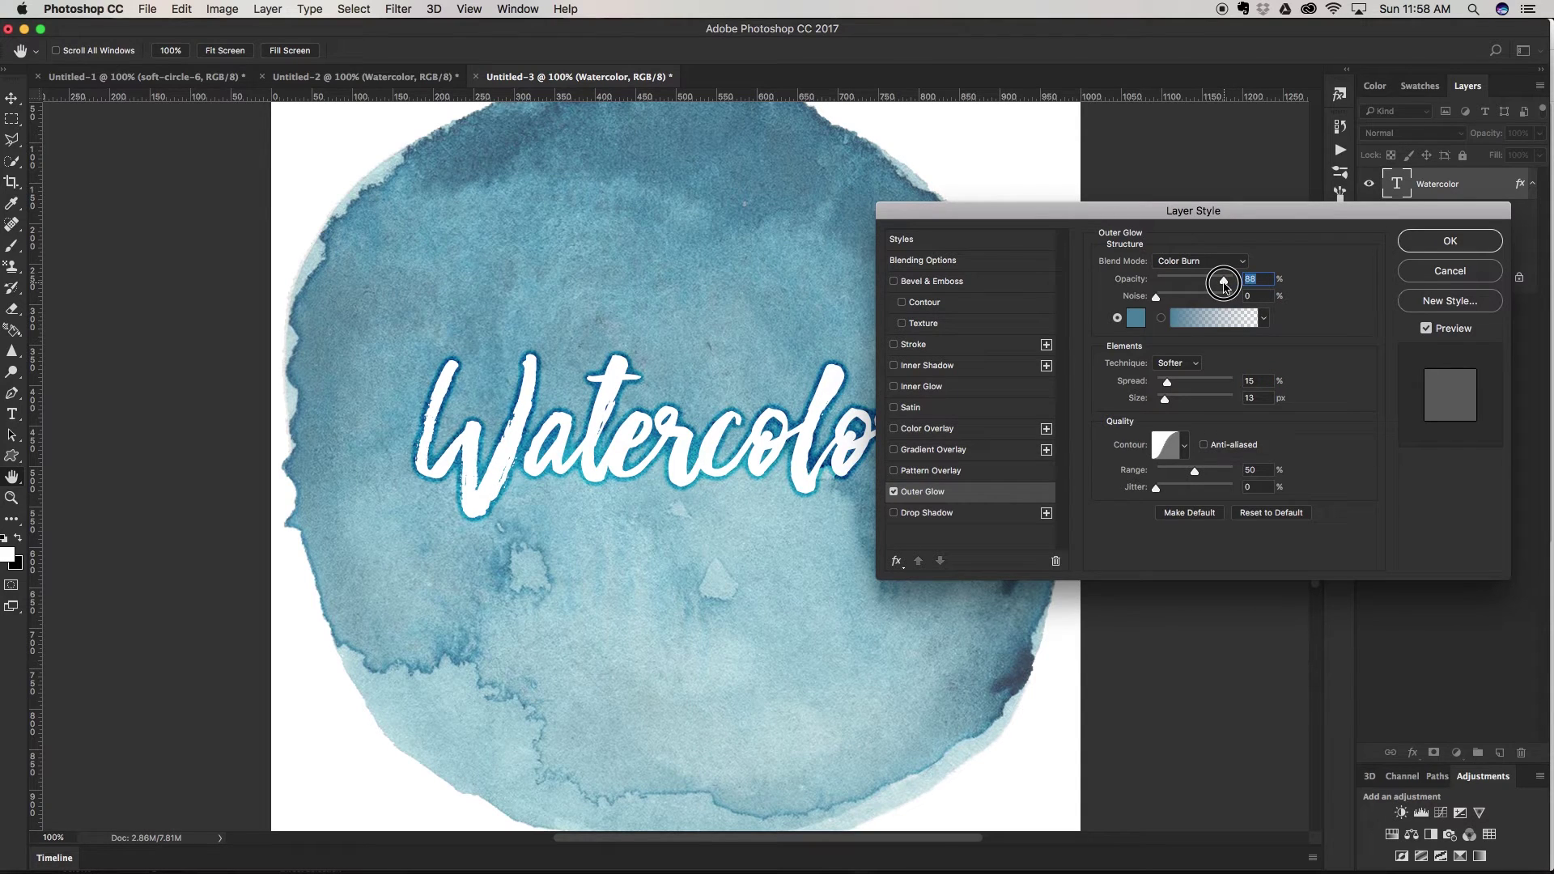
{"action": "left_click_drag", "start_coordinate": [1225, 286], "coordinate": [1224, 285]}
{"action": "left_click", "coordinate": [1462, 243]}
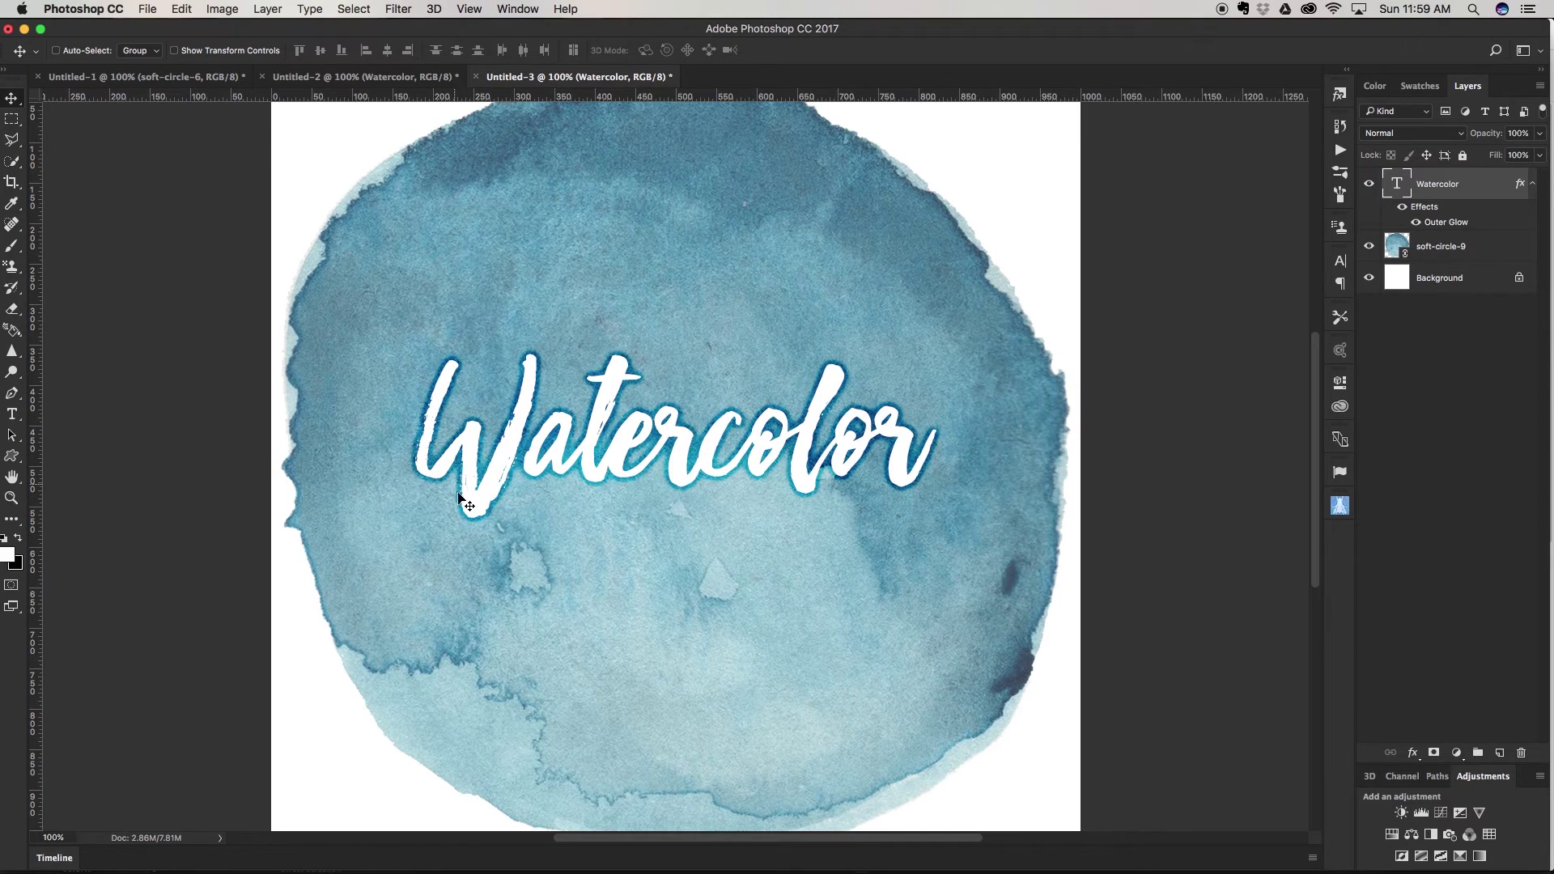
{"action": "key", "text": "super+equal"}
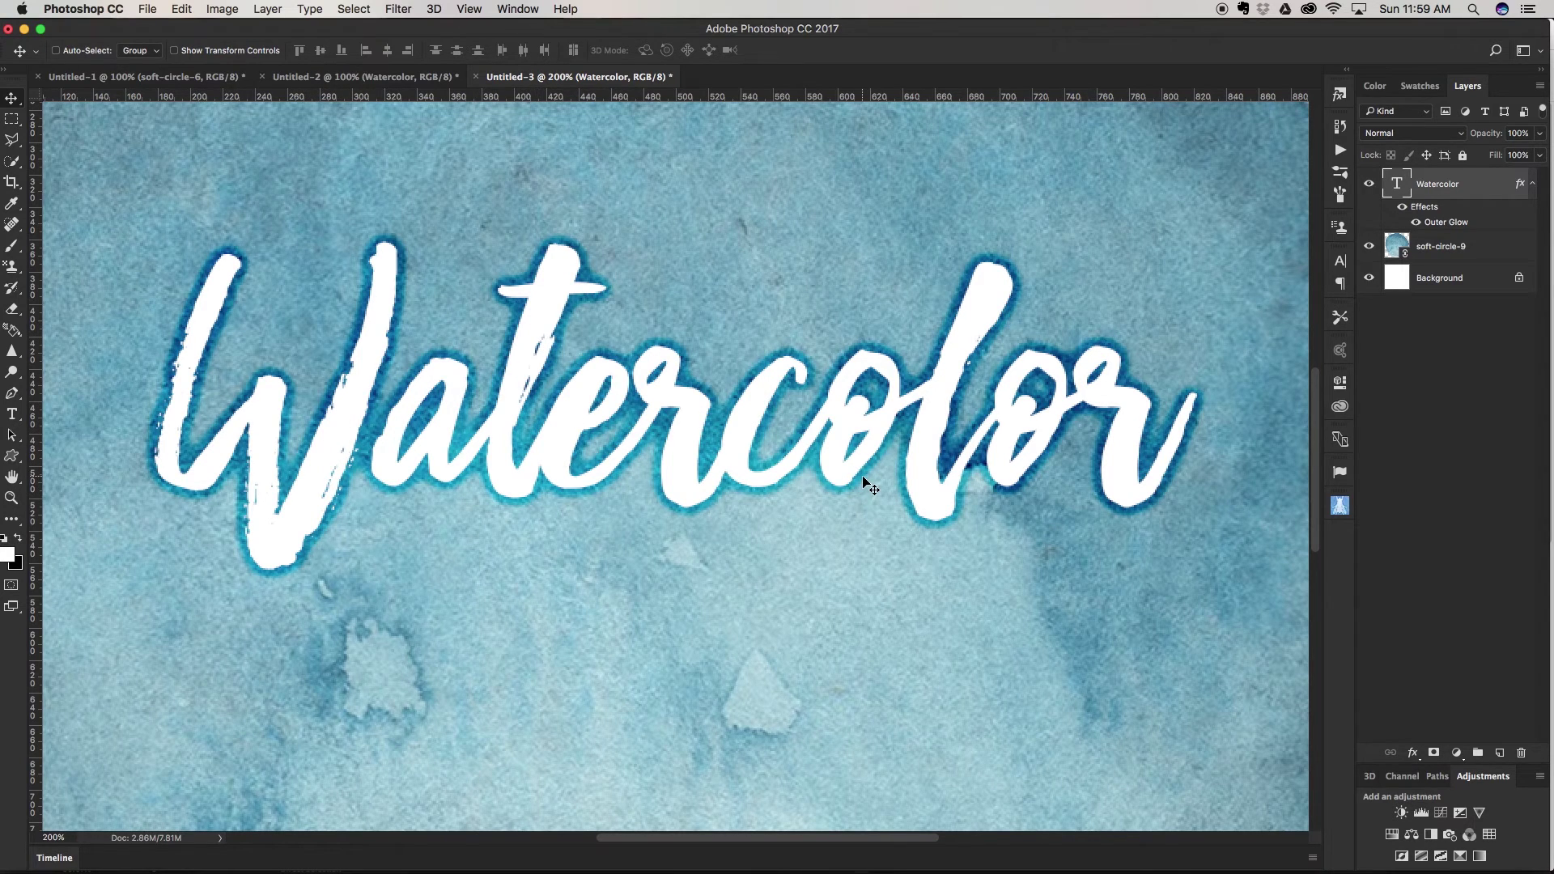
{"action": "key", "text": "super+1"}
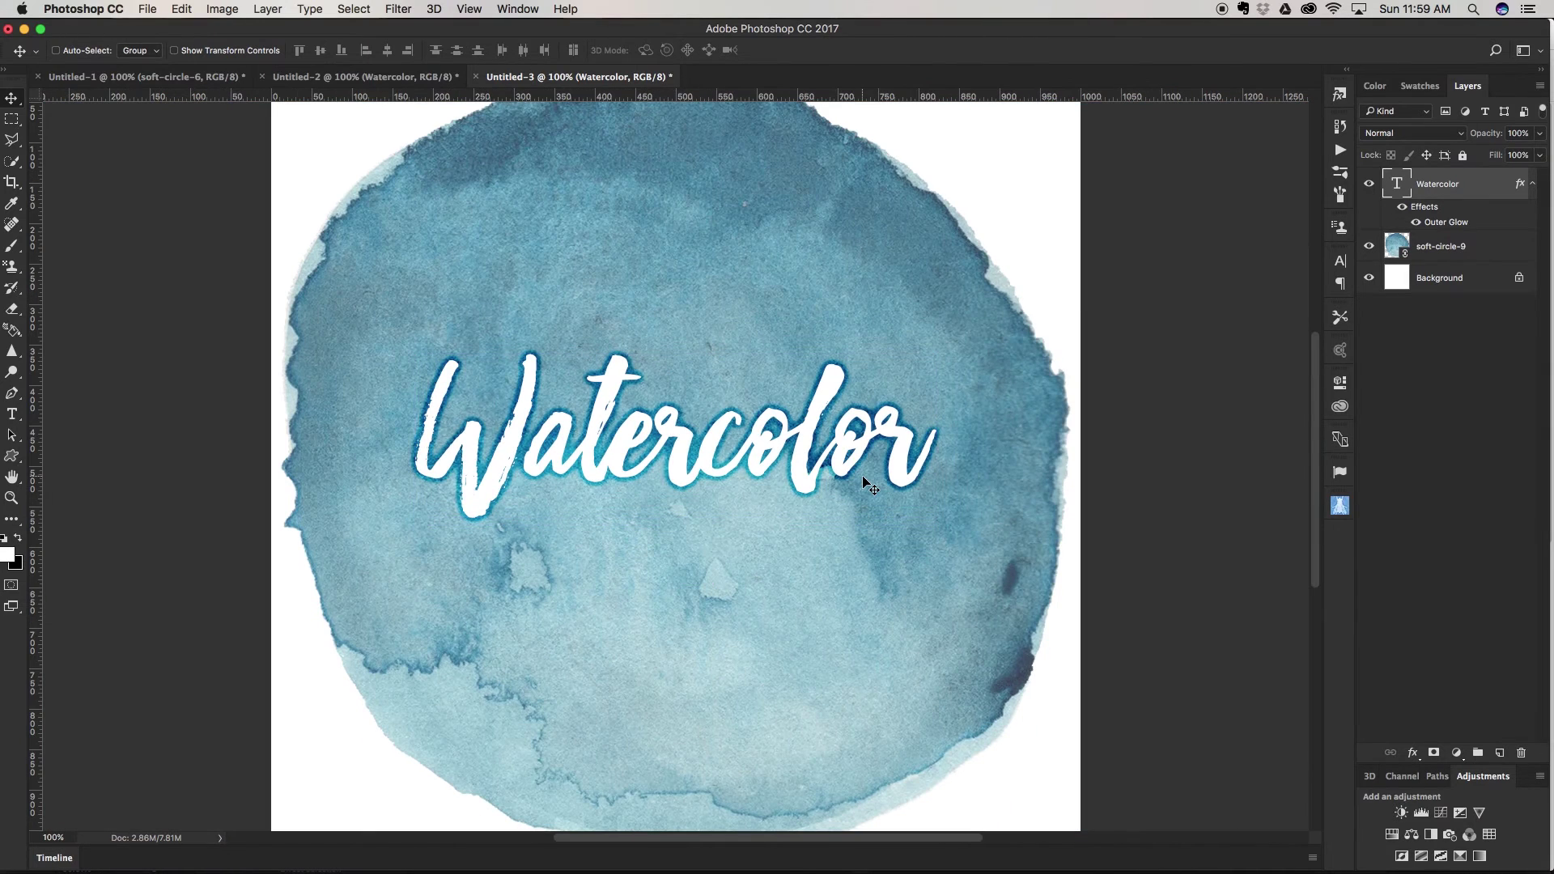
- Duplicate the soft-circle-9 layer and hide the original
{"action": "left_click", "coordinate": [1484, 246]}
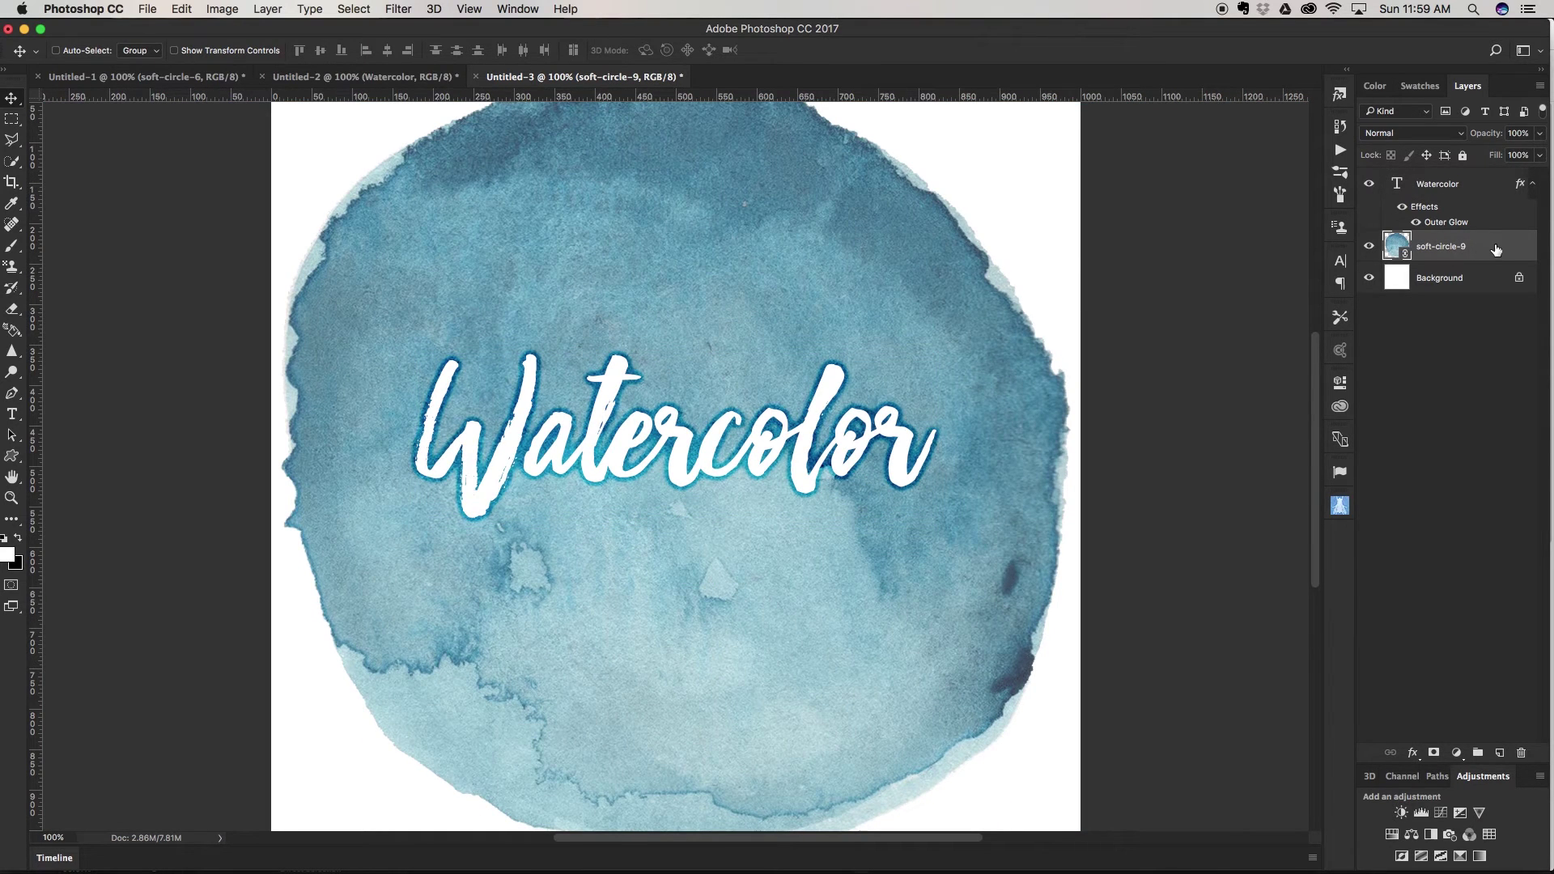
{"action": "left_click_drag", "start_coordinate": [1499, 247], "coordinate": [1501, 757]}
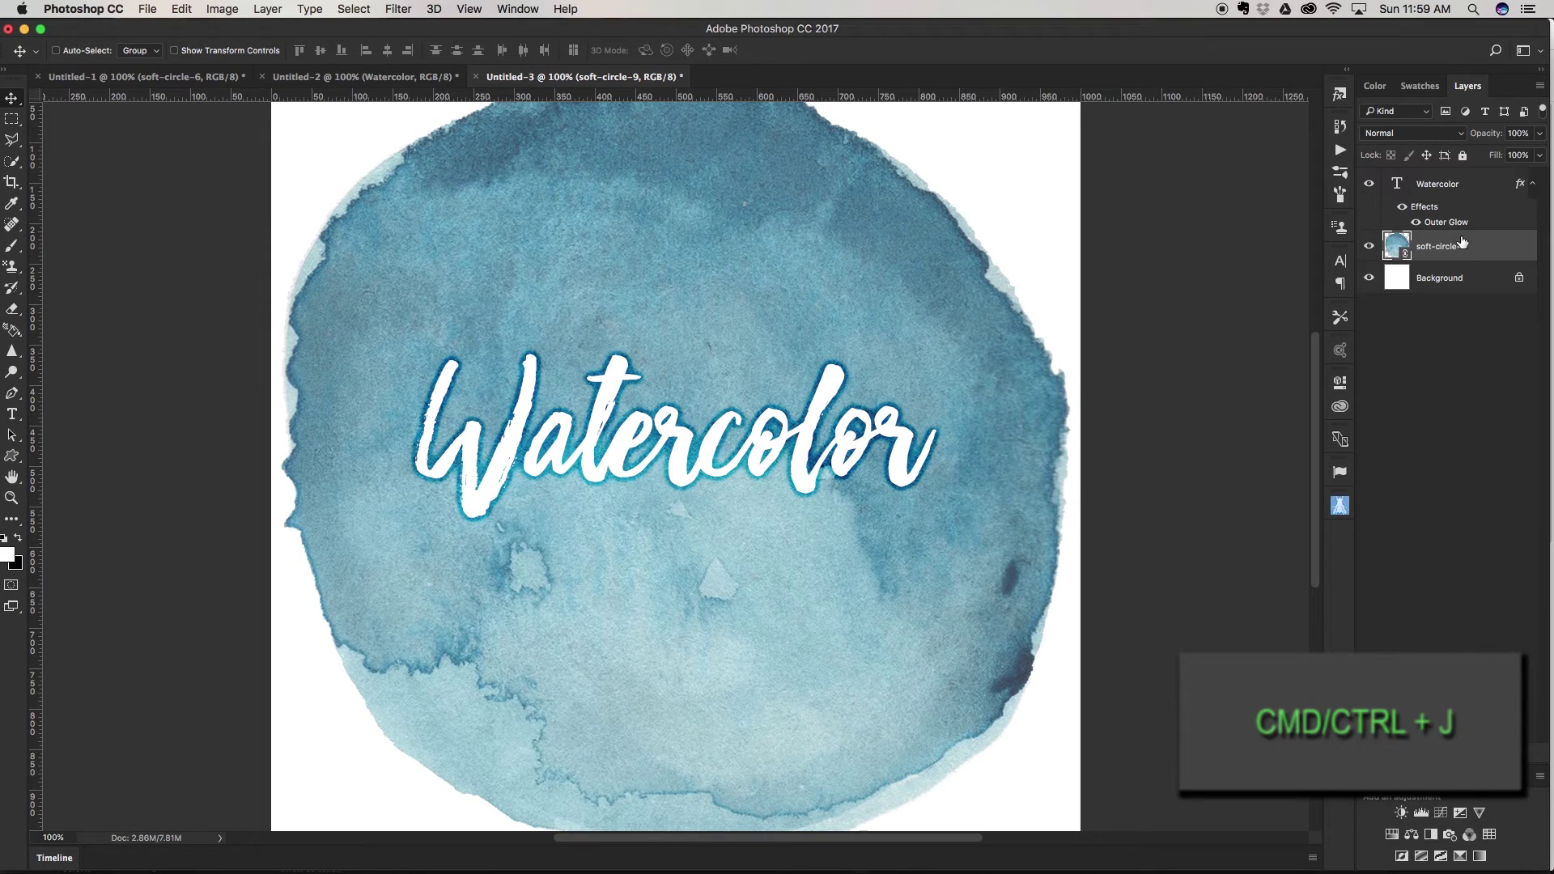
{"action": "key", "text": "super+j"}
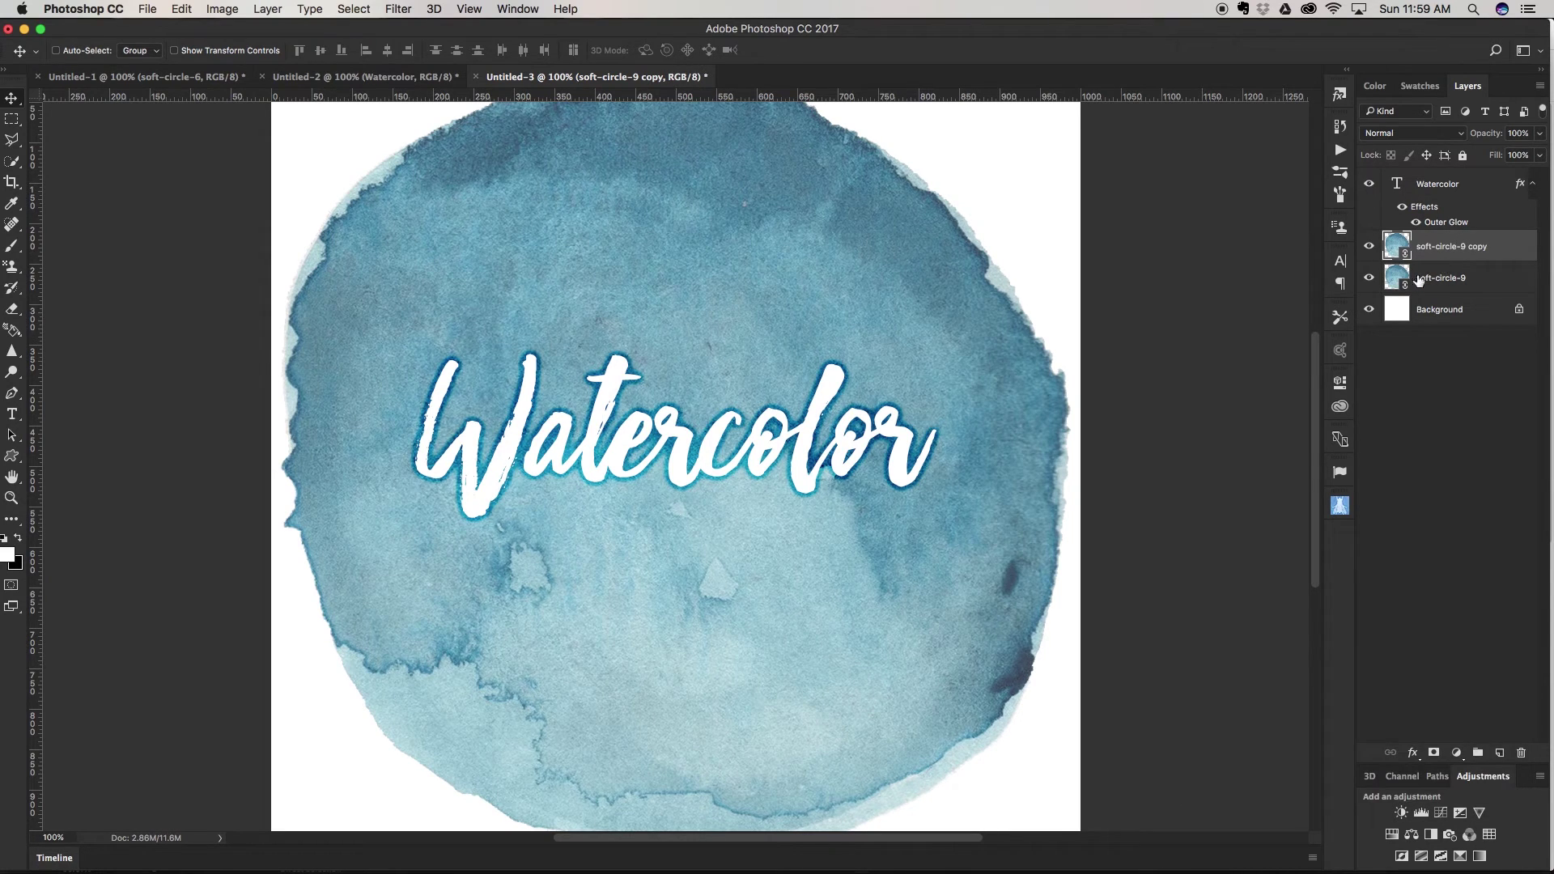
{"action": "left_click", "coordinate": [1369, 278]}
- Move the soft-circle-9 copy above the Watercolor text layer and clip it to the text
{"action": "left_click_drag", "start_coordinate": [1456, 249], "coordinate": [1456, 171]}
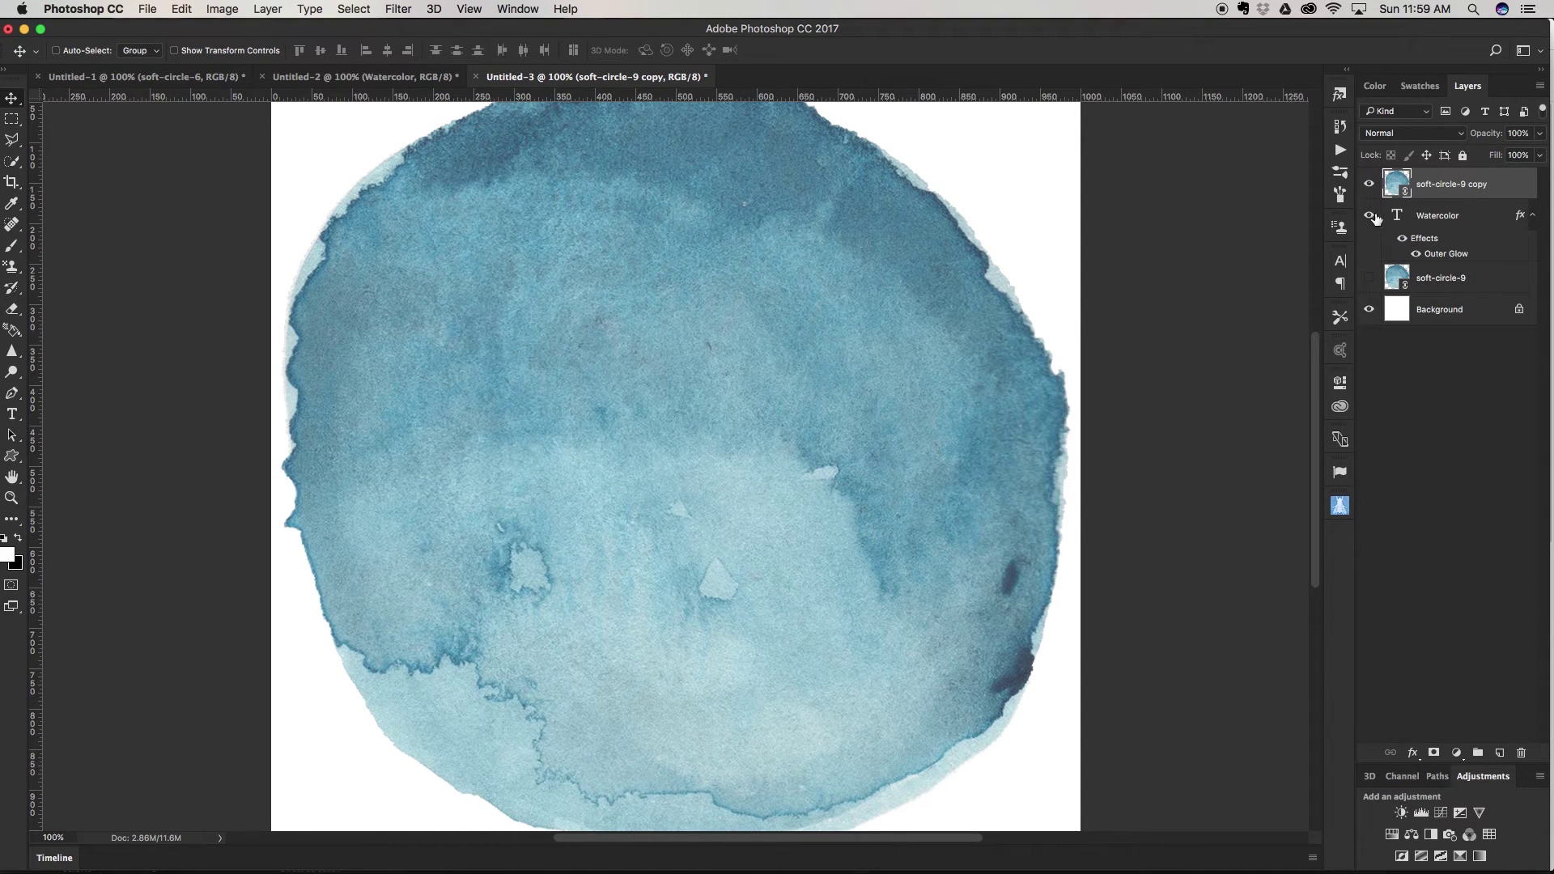
{"action": "right_click", "coordinate": [1501, 183]}
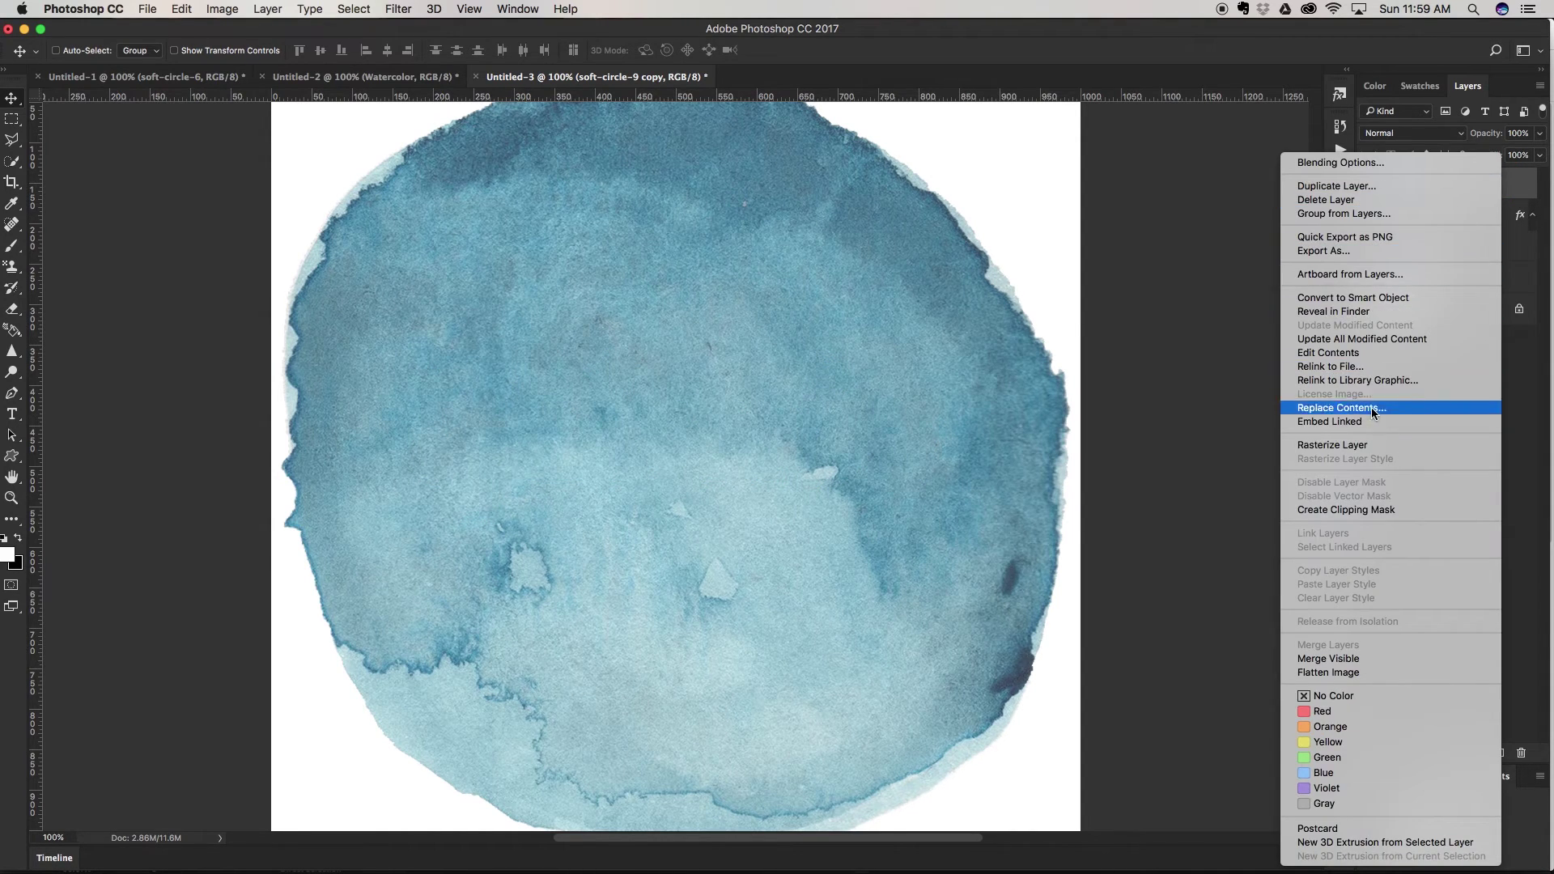
{"action": "left_click", "coordinate": [1366, 508]}
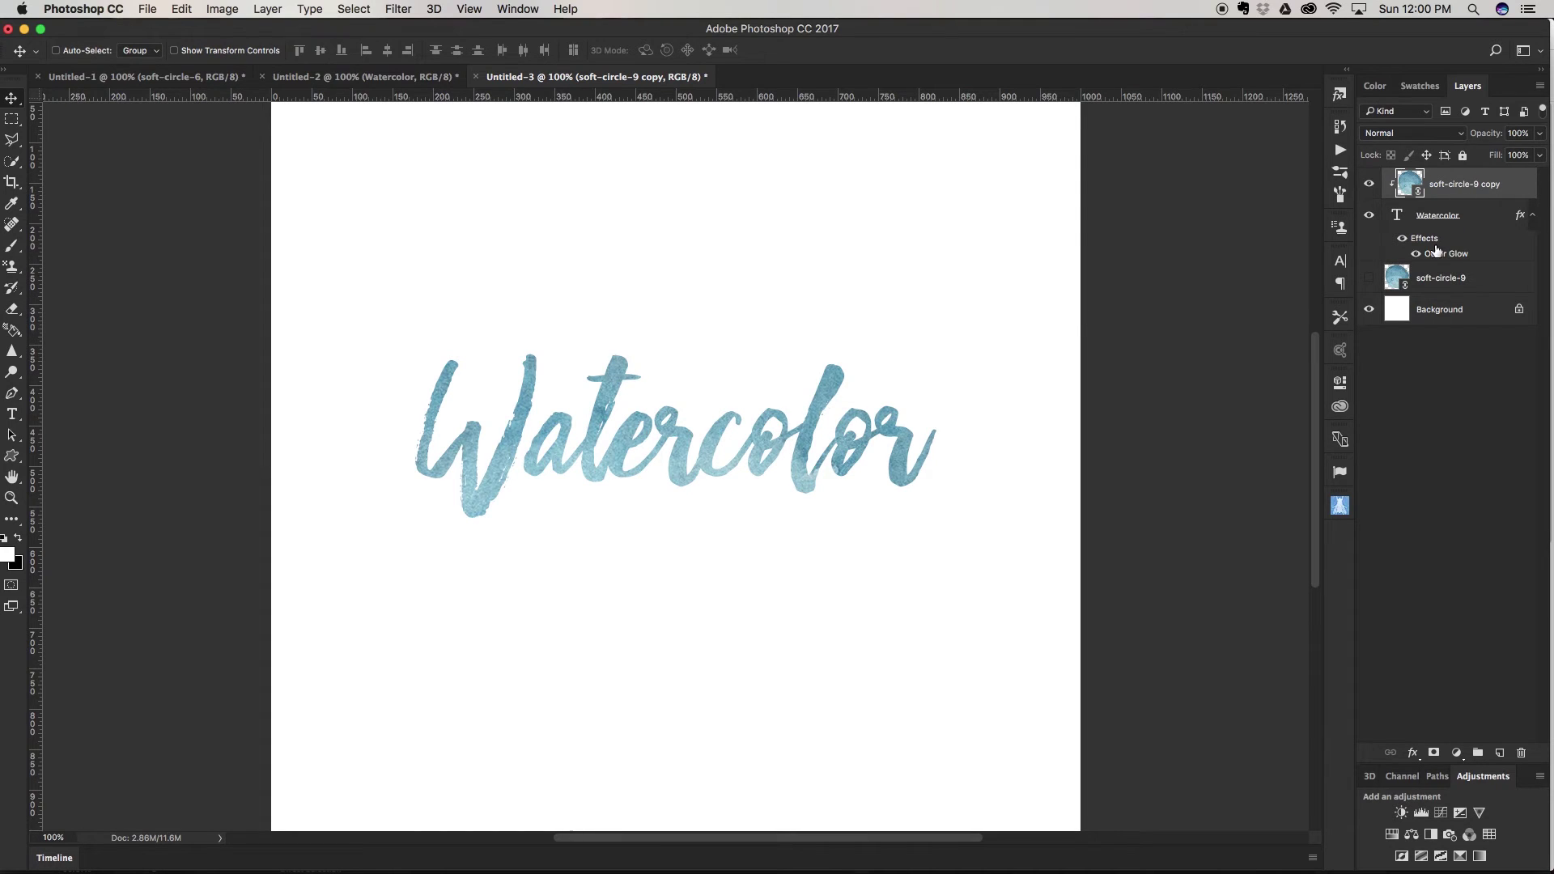
- Add an Inner Glow to the Watercolor text layer with Color Burn blend mode, 100% opacity and the Softer technique
{"action": "left_click", "coordinate": [1471, 222]}
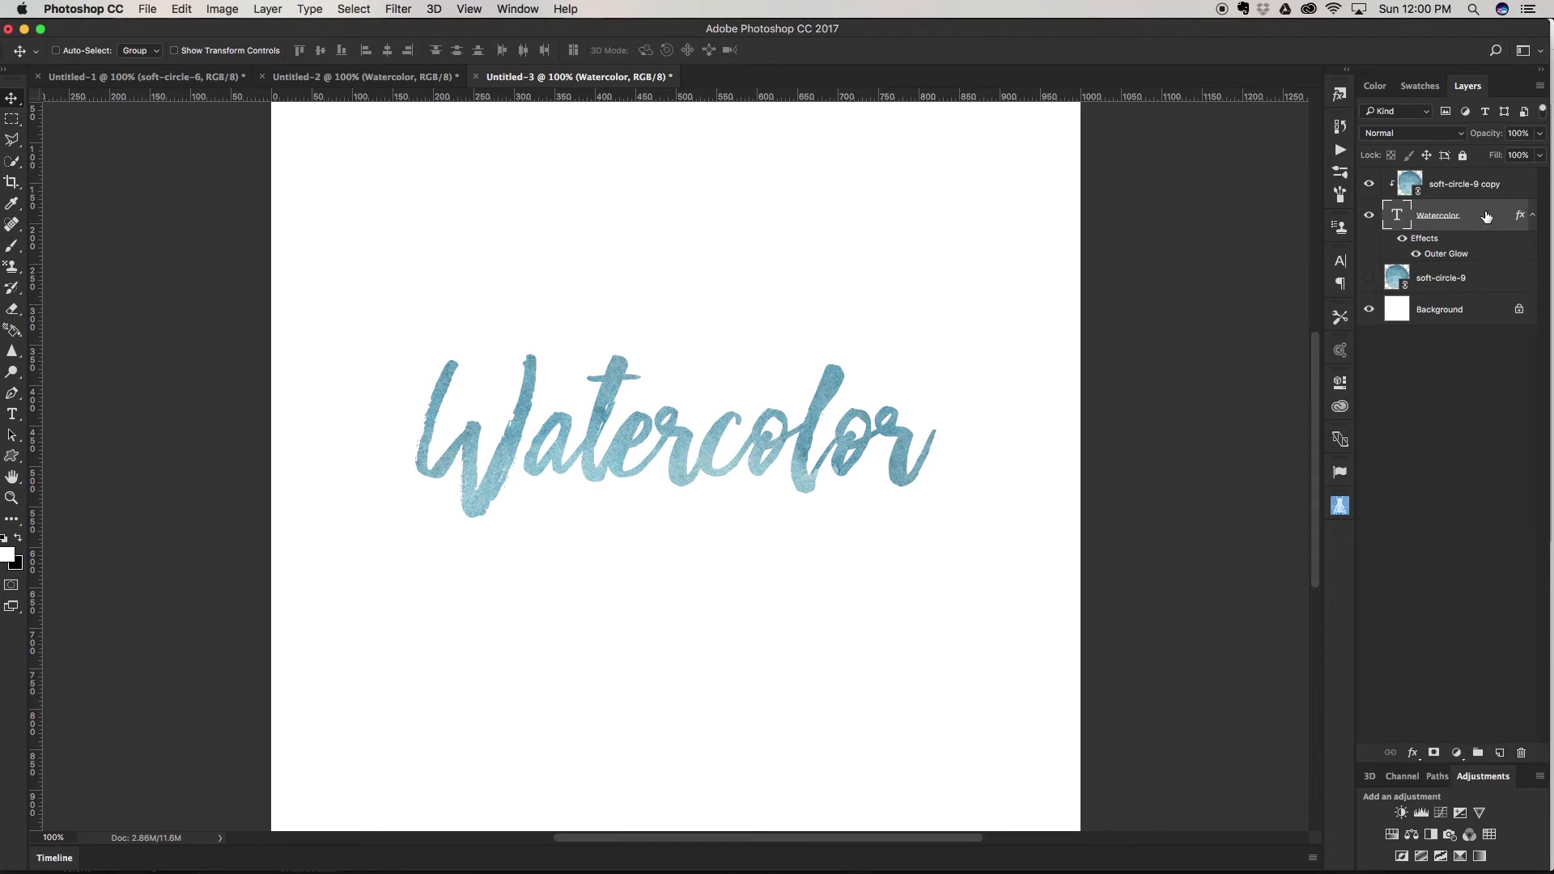
{"action": "double_click", "coordinate": [1486, 216]}
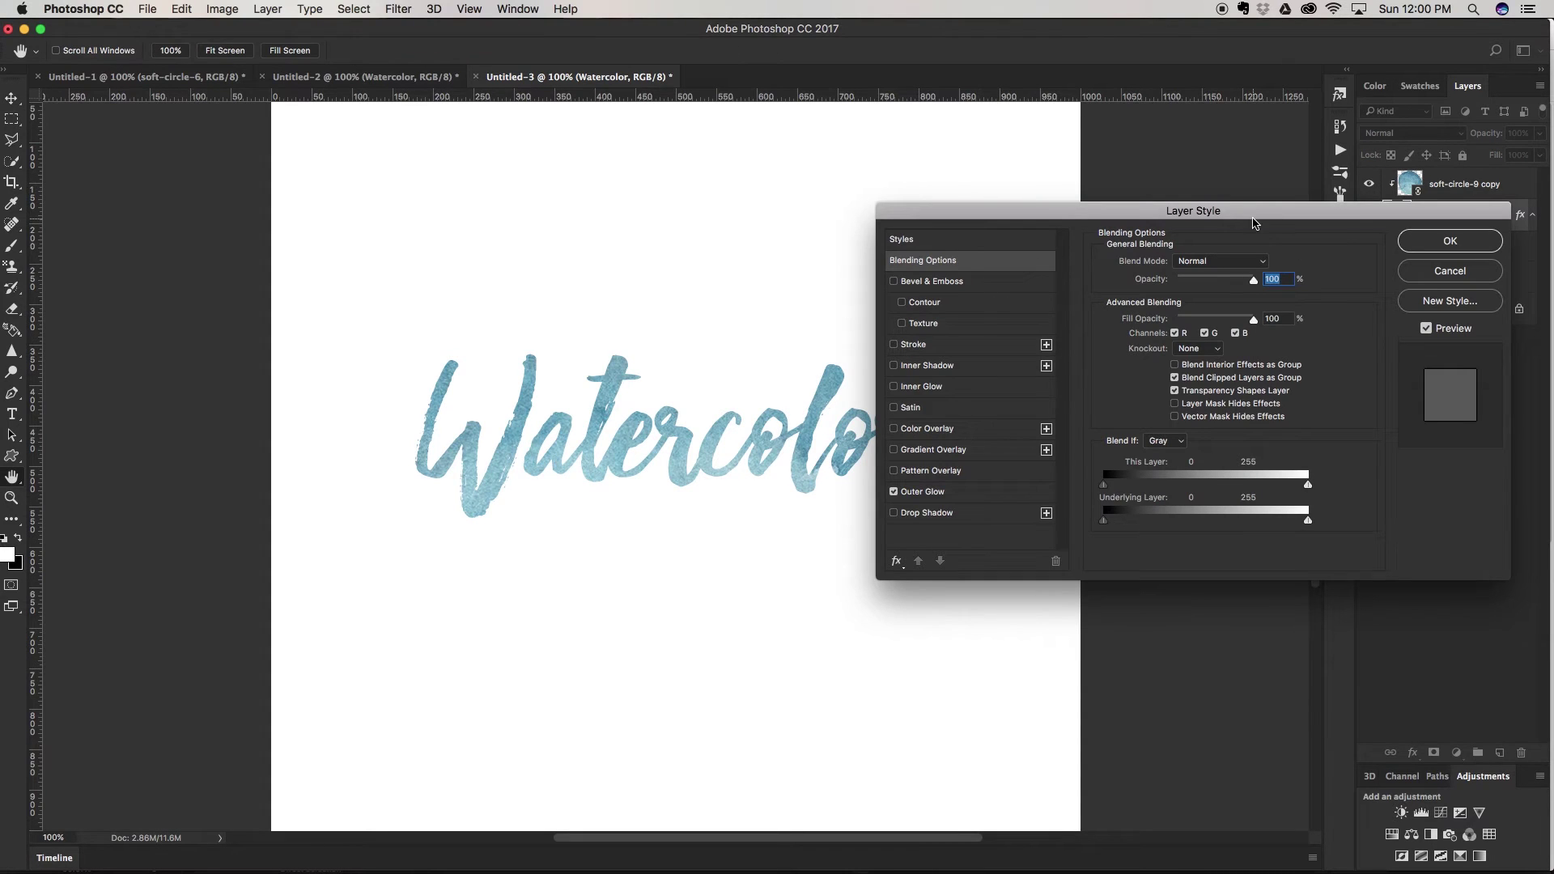
{"action": "left_click_drag", "start_coordinate": [1264, 216], "coordinate": [1281, 248]}
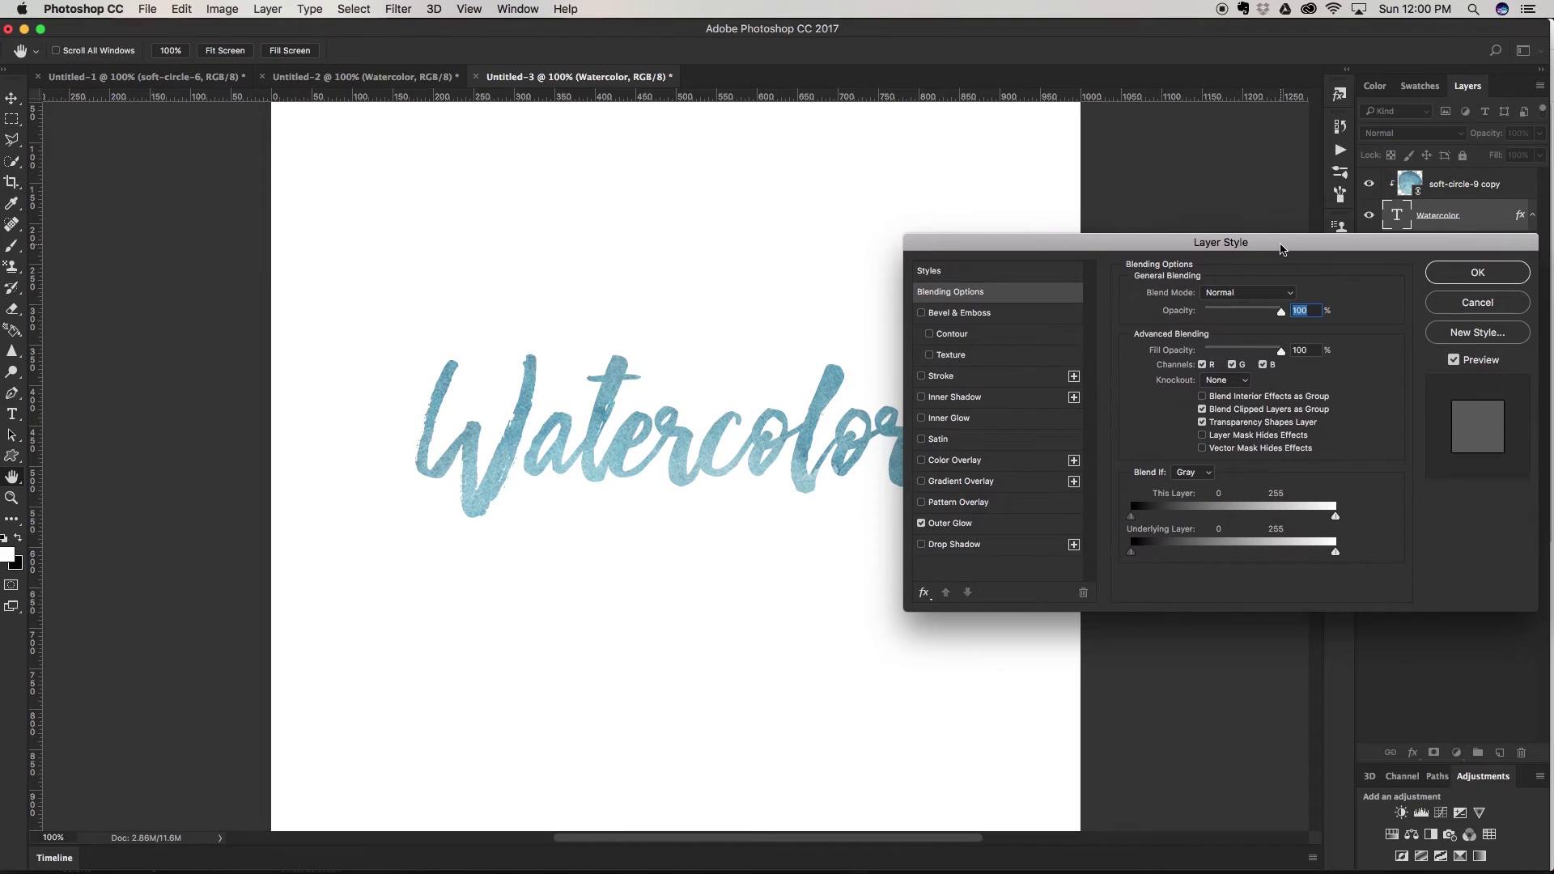
{"action": "left_click", "coordinate": [941, 420]}
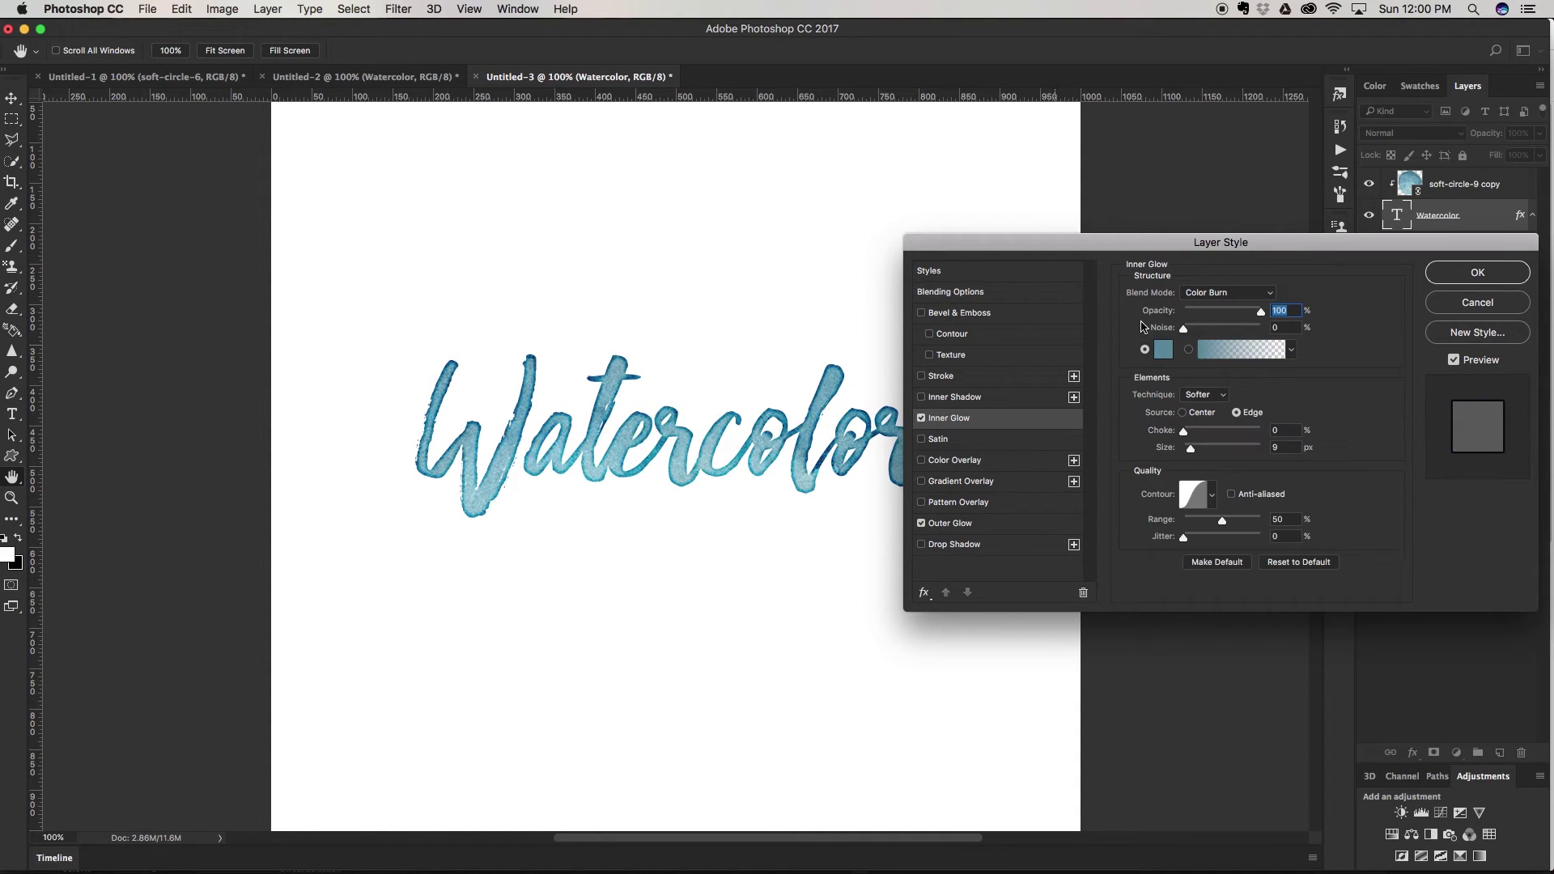
{"action": "left_click", "coordinate": [1269, 296]}
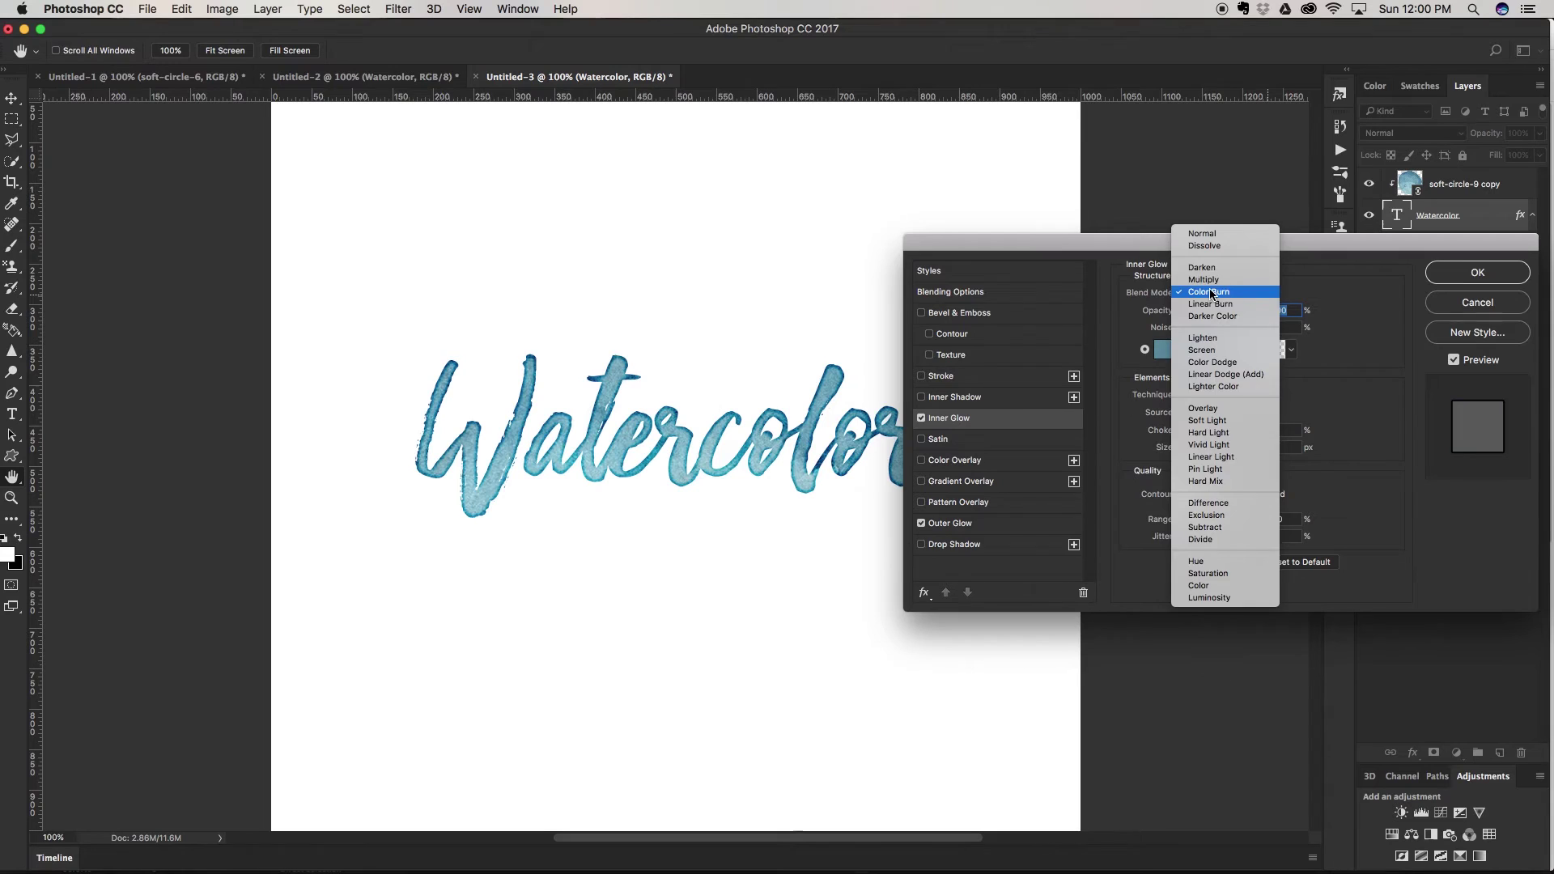
{"action": "left_click", "coordinate": [1211, 292]}
{"action": "left_click_drag", "start_coordinate": [1214, 312], "coordinate": [1308, 308]}
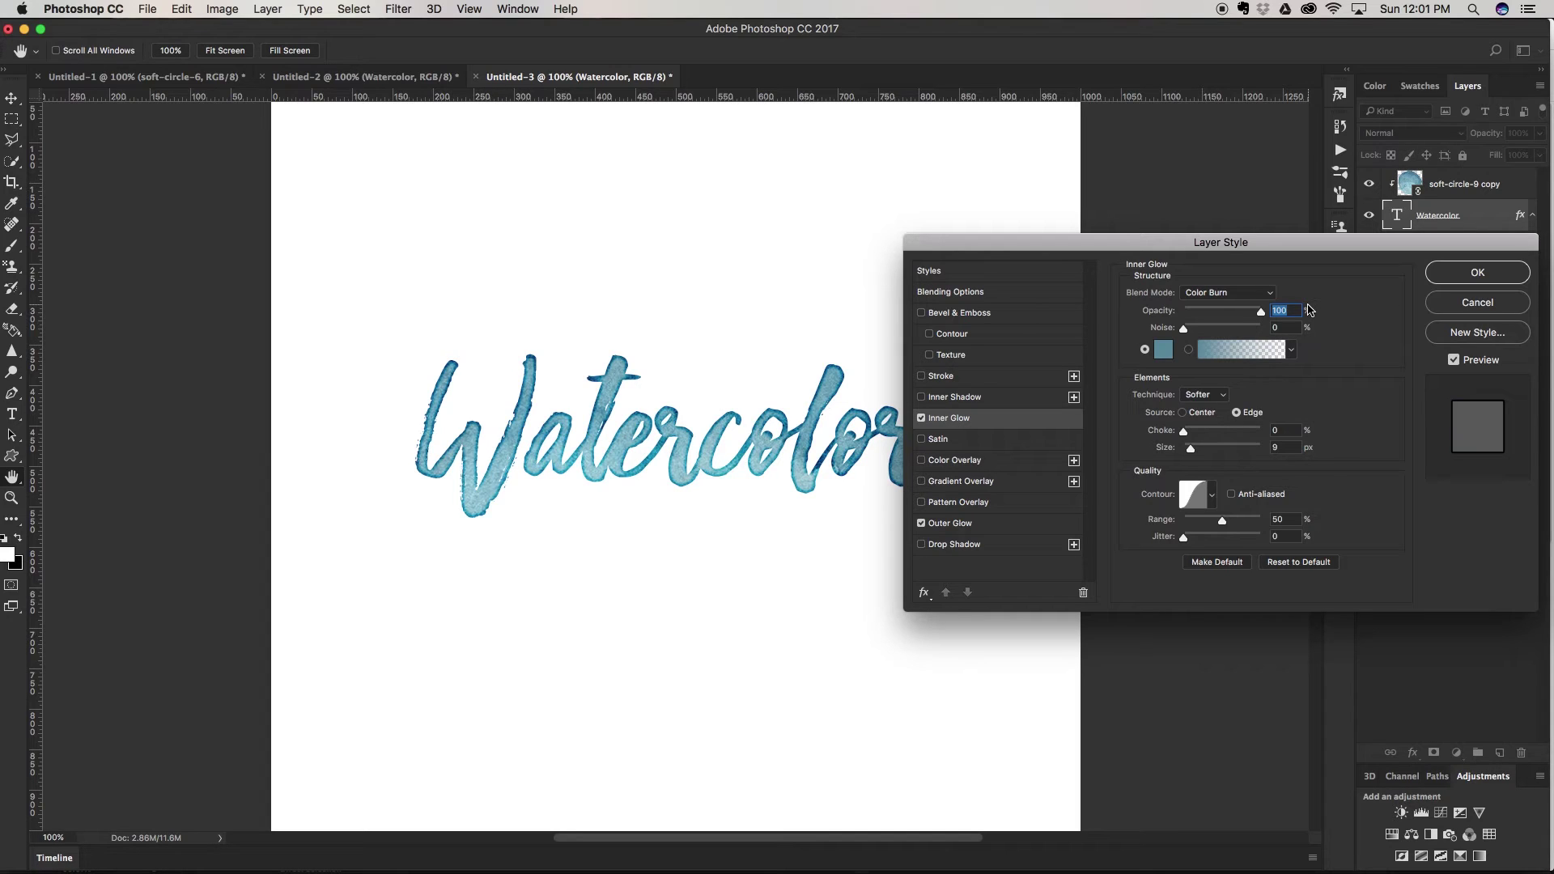
{"action": "left_click", "coordinate": [1223, 398]}
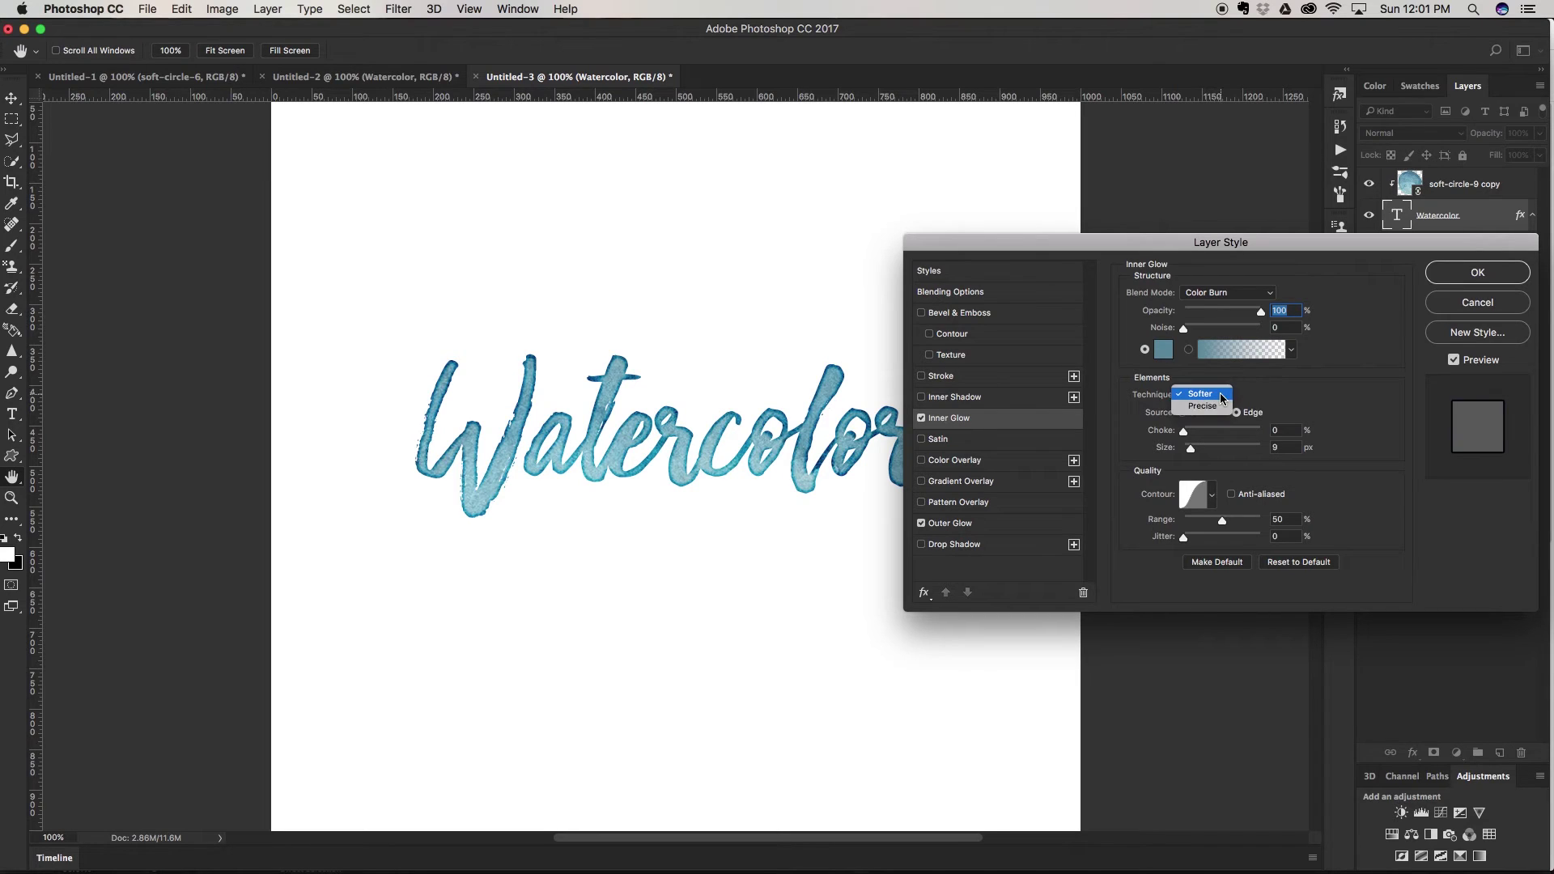
- Try other contour presets for the inner glow, settle on Gaussian and set the glow's size to 9 px
{"action": "left_click", "coordinate": [1212, 494]}
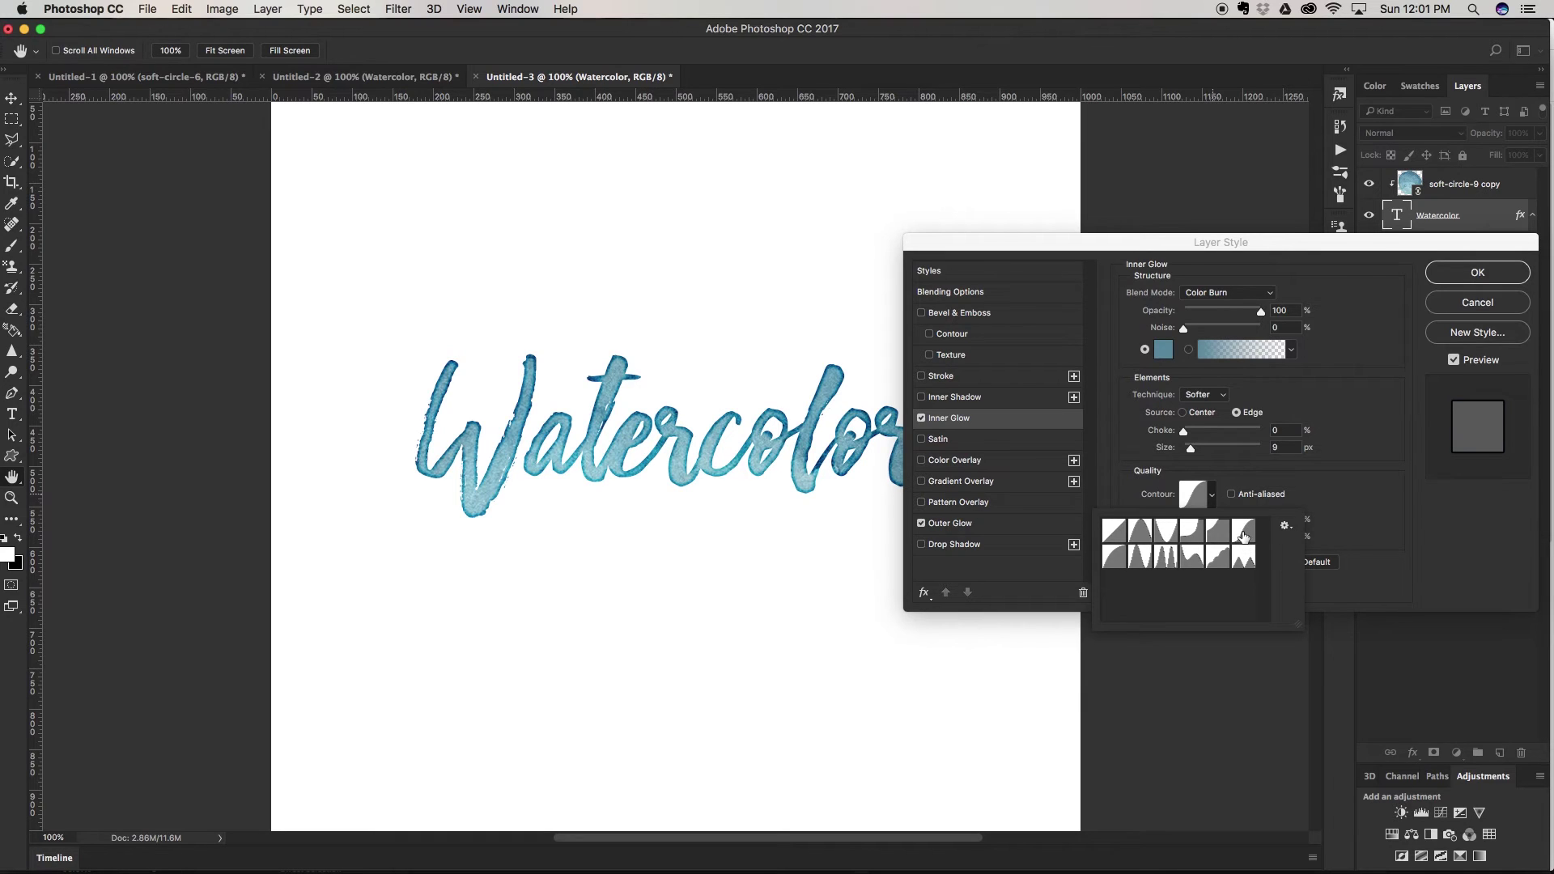
{"action": "left_click", "coordinate": [1163, 566]}
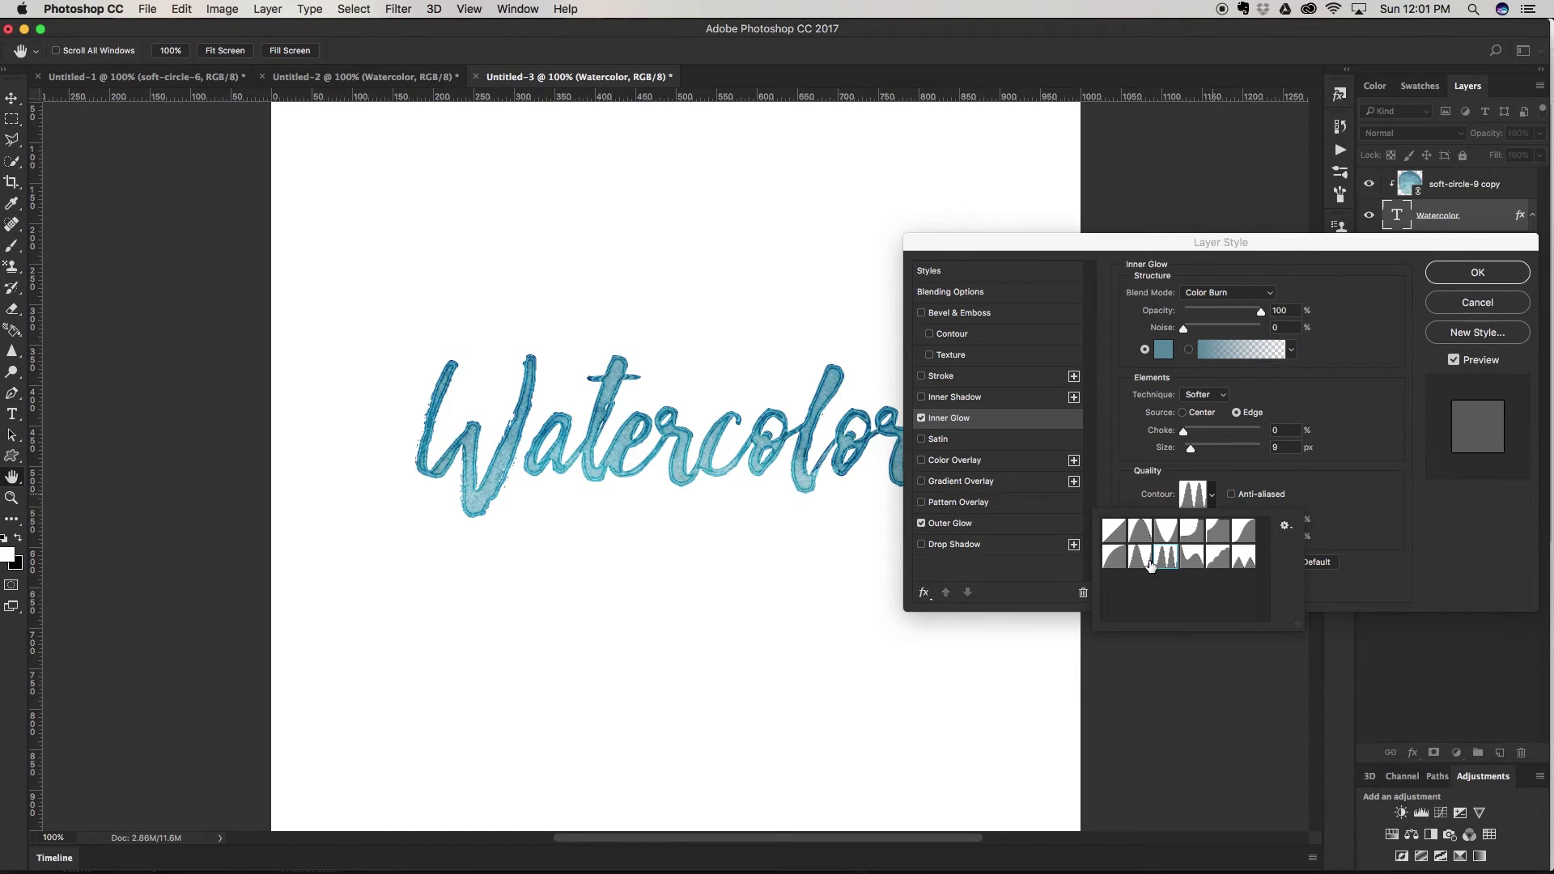
{"action": "left_click", "coordinate": [1144, 558]}
{"action": "left_click", "coordinate": [1165, 529]}
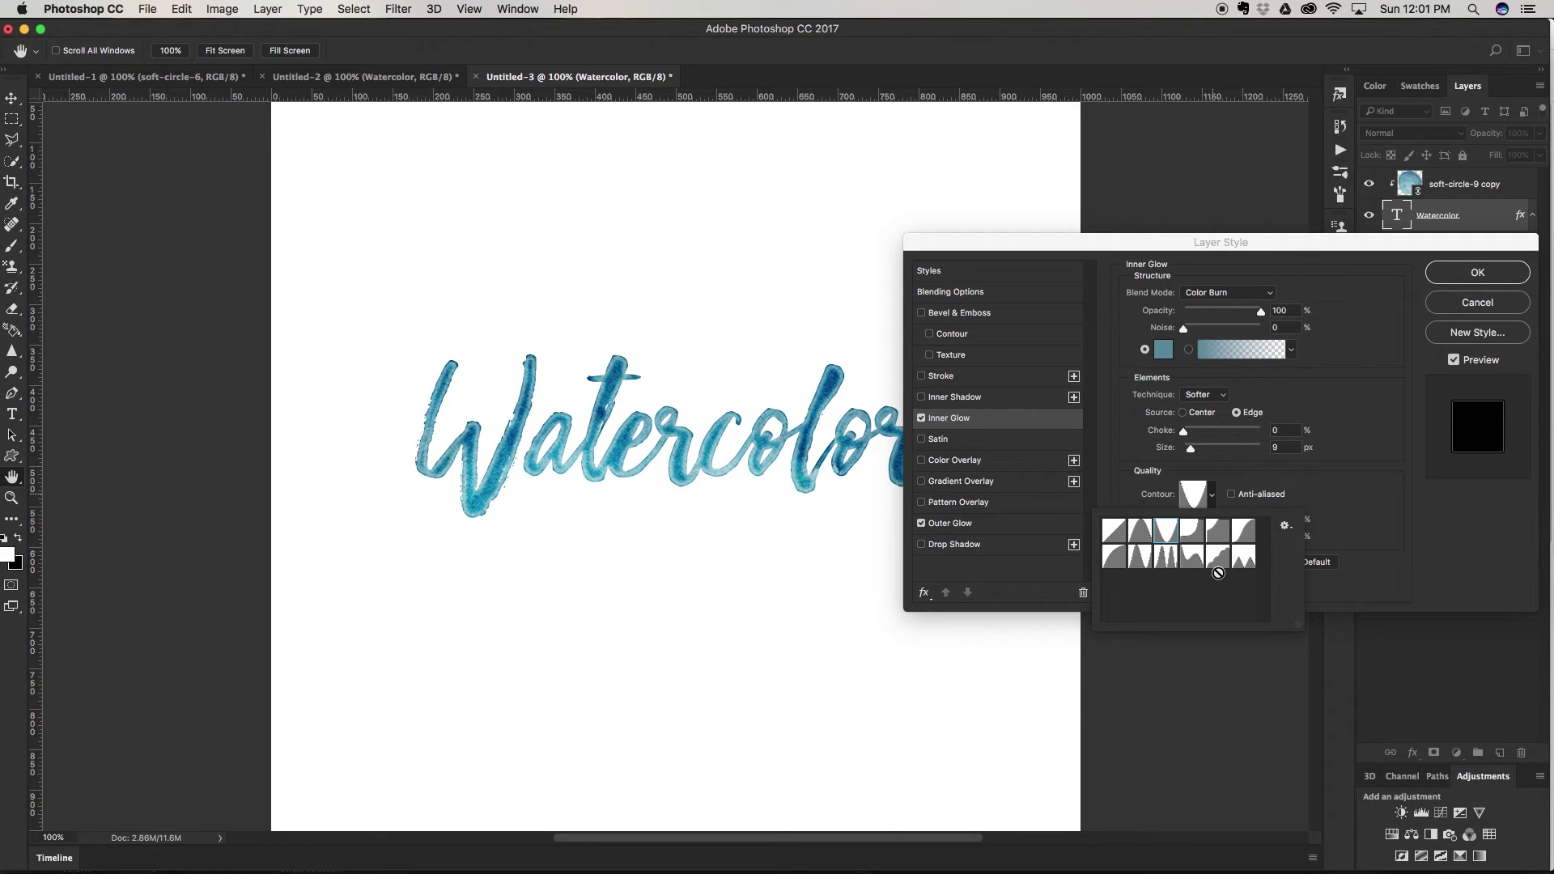
{"action": "left_click", "coordinate": [1142, 537]}
{"action": "left_click", "coordinate": [1115, 556]}
{"action": "left_click", "coordinate": [1140, 557]}
{"action": "left_click", "coordinate": [1166, 558]}
{"action": "left_click", "coordinate": [1244, 534]}
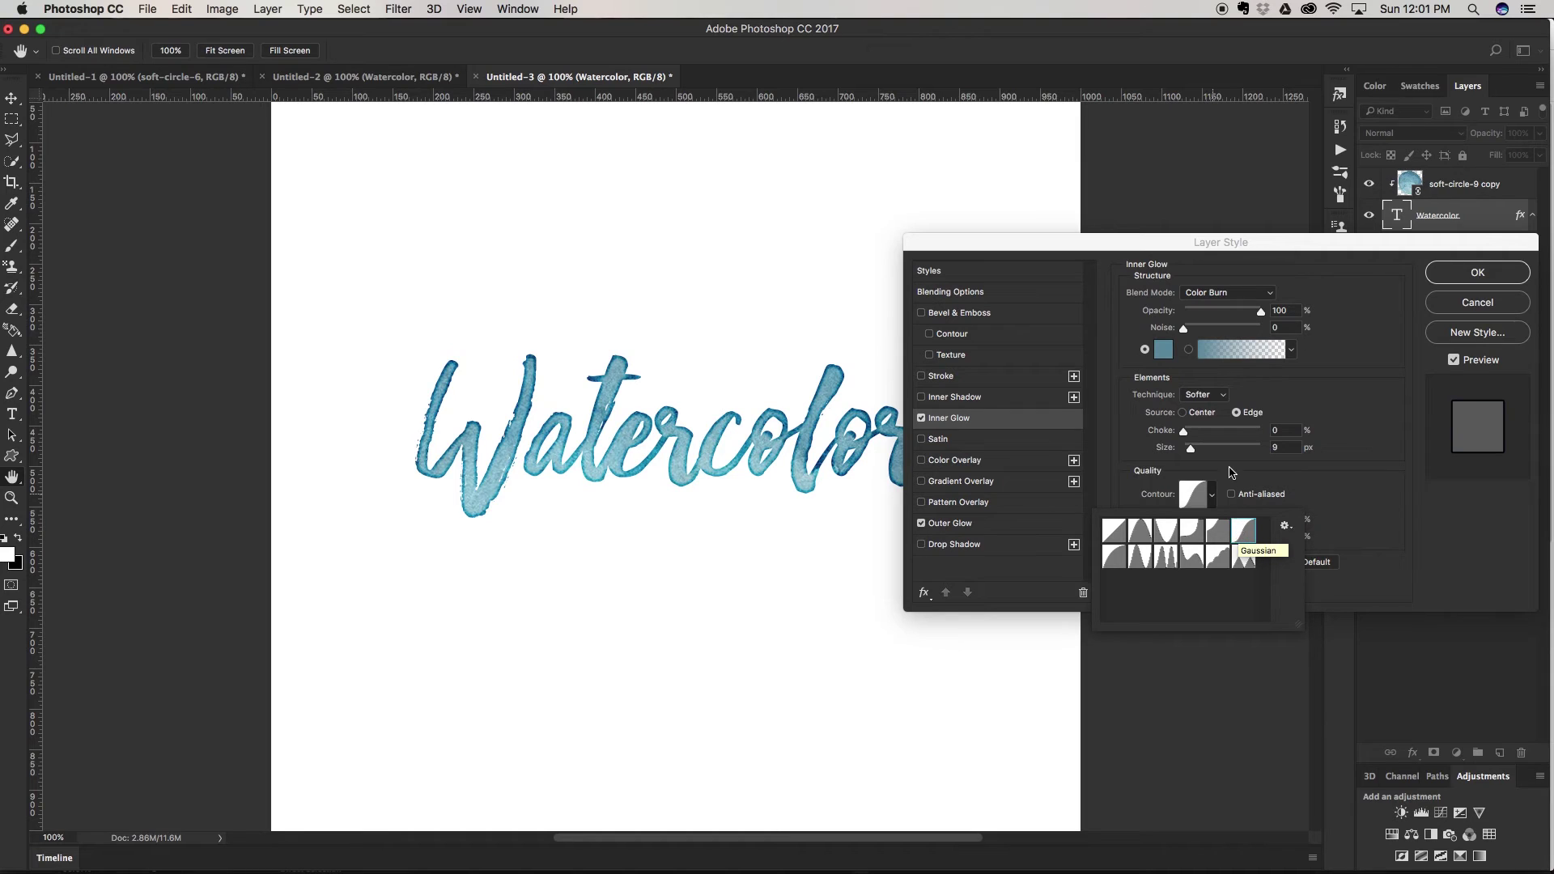
{"action": "mouse_move", "coordinate": [1192, 453]}
{"action": "left_mouse_down"}
{"action": "mouse_move", "coordinate": [1216, 453]}
{"action": "mouse_move", "coordinate": [1190, 450]}
{"action": "left_mouse_up"}
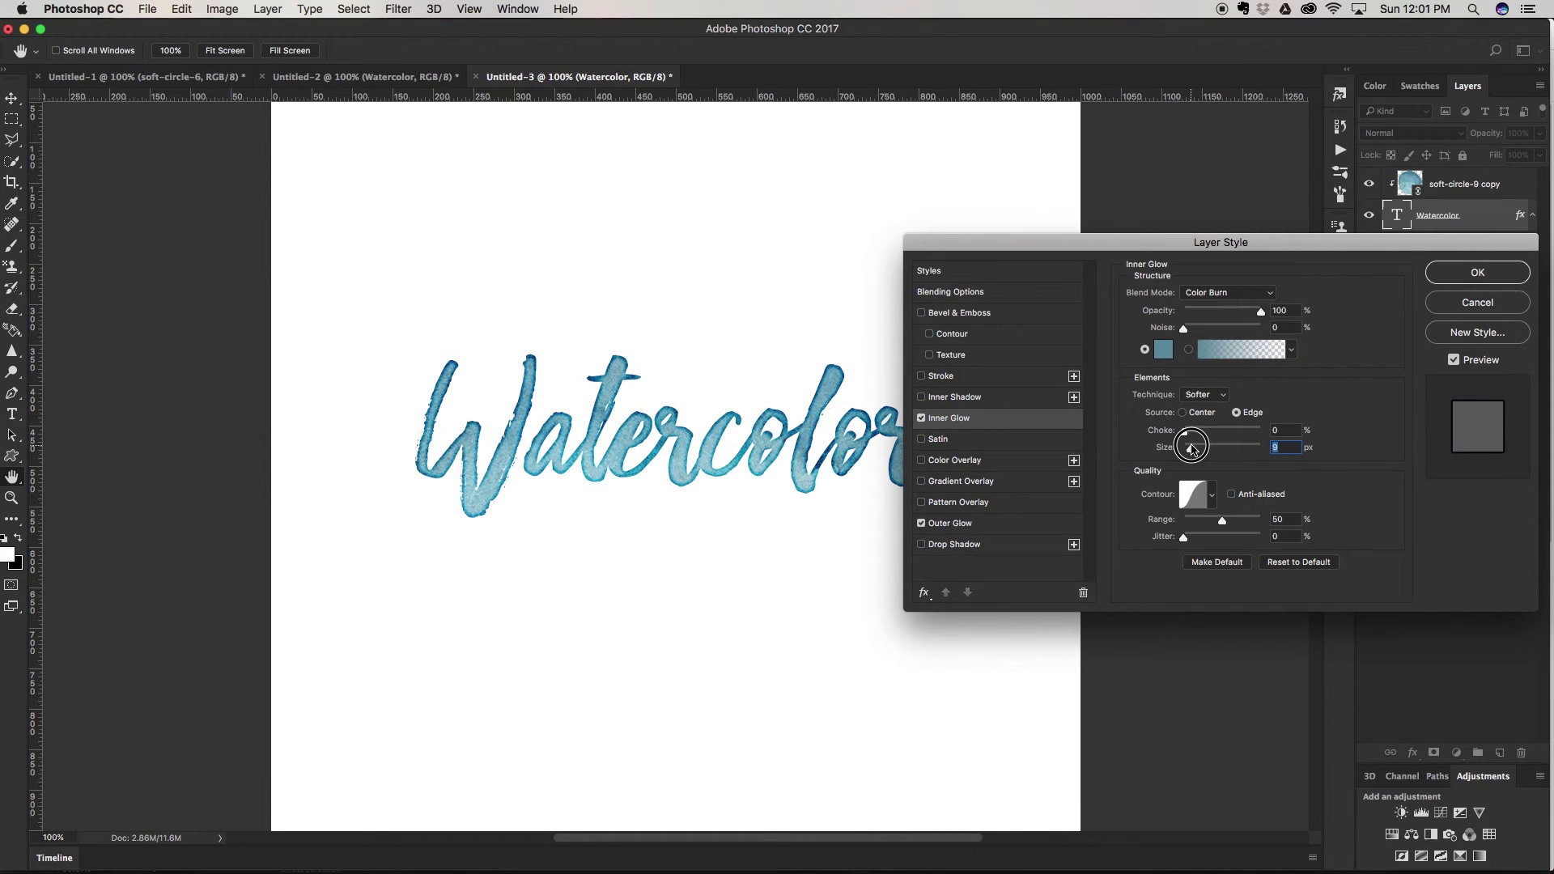
- Set the inner glow's size to 10 px and apply the layer style
{"action": "left_click_drag", "start_coordinate": [1191, 450], "coordinate": [1191, 450]}
{"action": "type", "text": "10"}
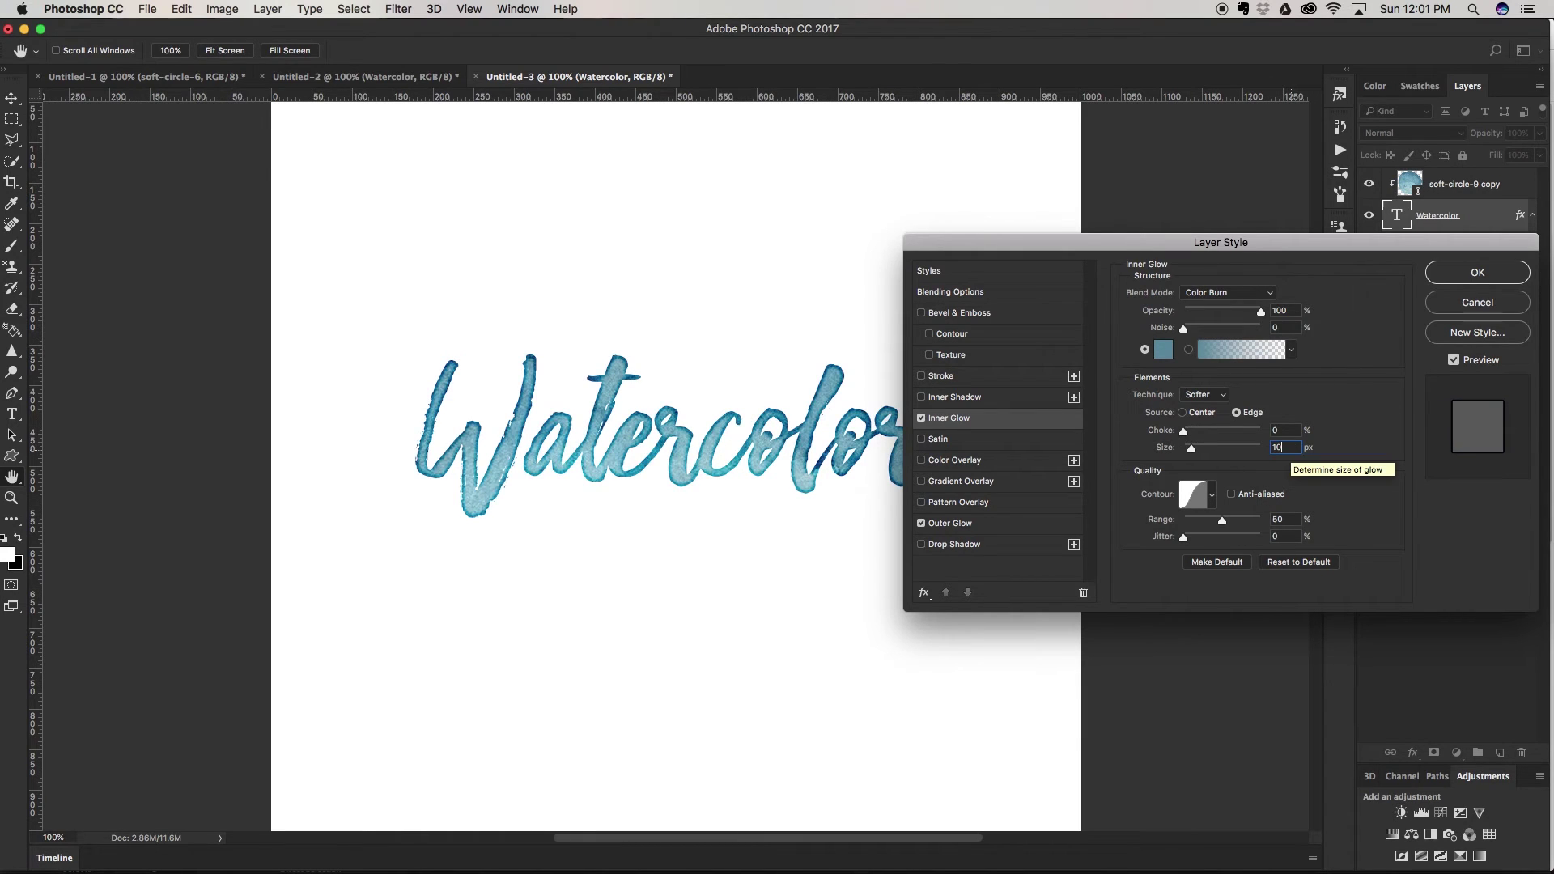
{"action": "key", "text": "Return"}
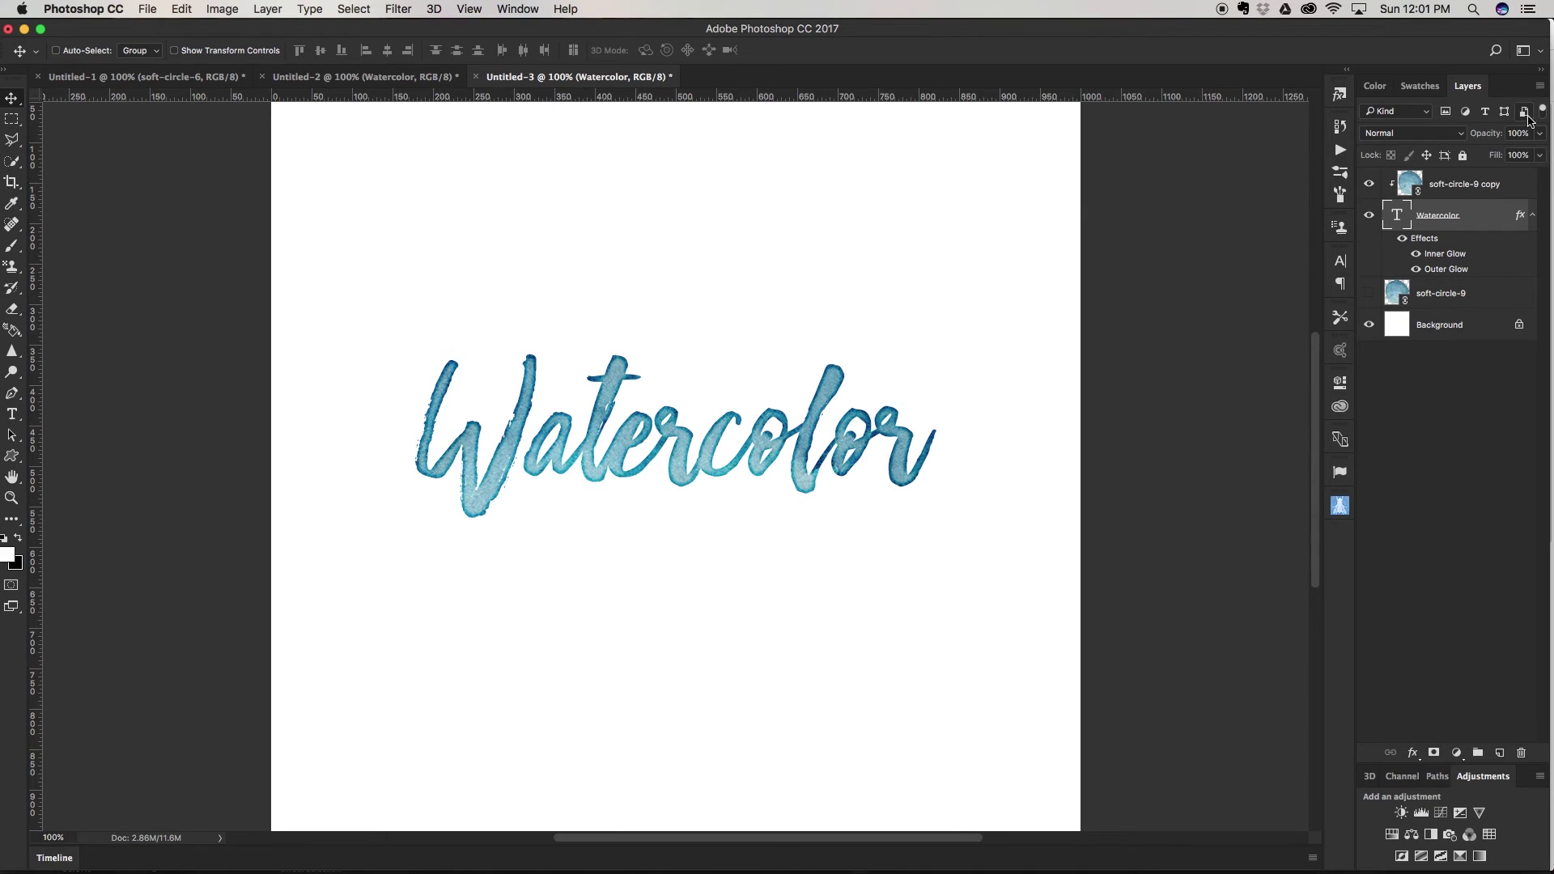
- Reopen the Watercolor text's Inner Glow, try noise at 27% and 5%, and return the noise to 0%
{"action": "double_click", "coordinate": [1448, 258]}
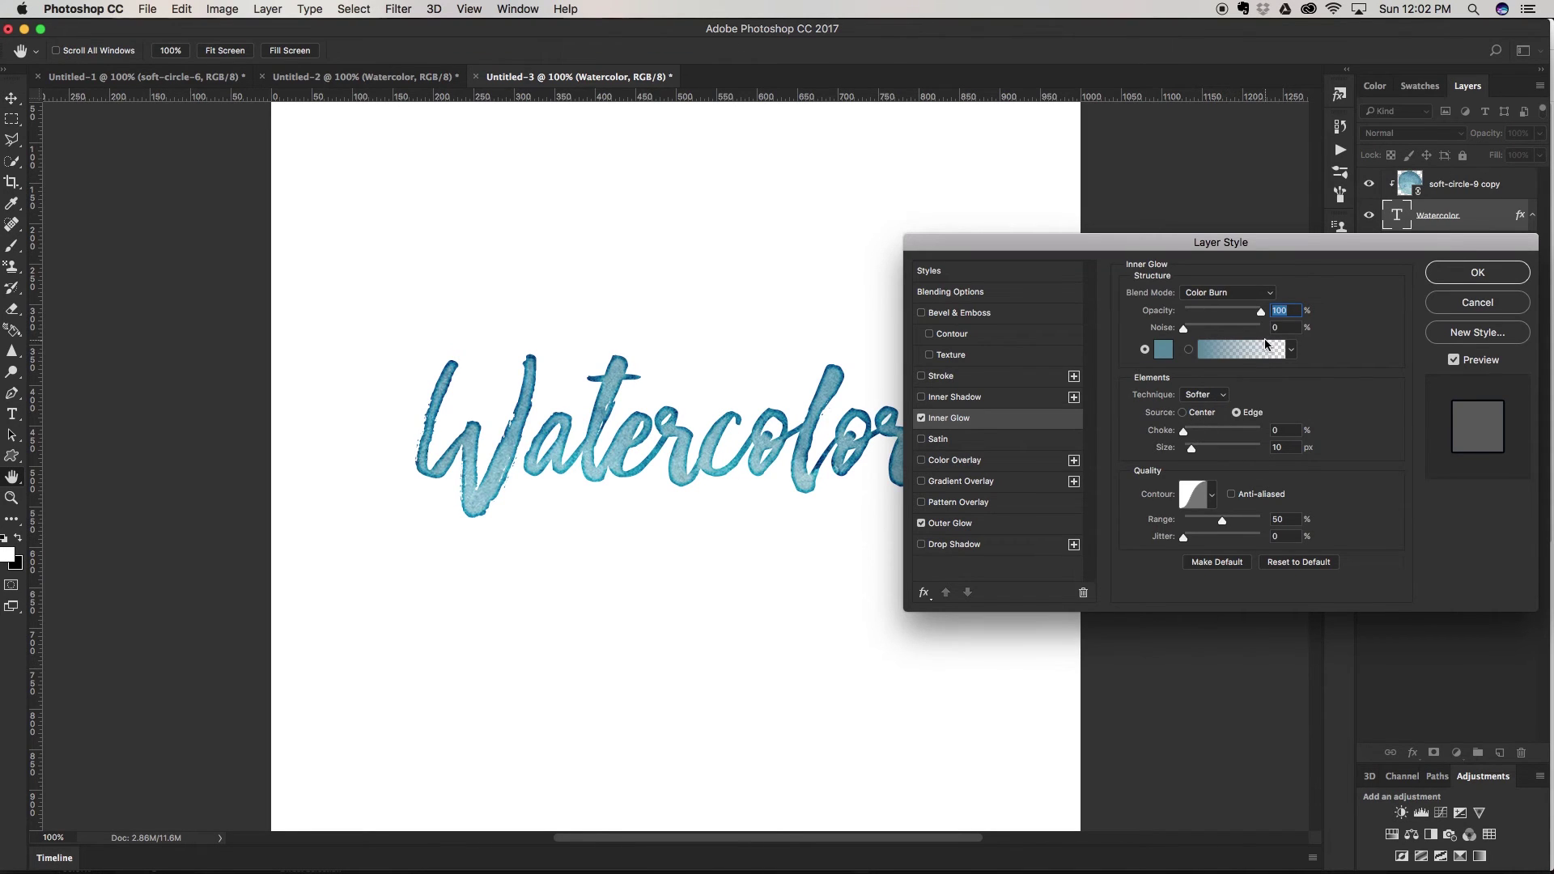
{"action": "left_click_drag", "start_coordinate": [1185, 331], "coordinate": [1206, 342]}
{"action": "key", "text": "super+equal"}
{"action": "key", "text": "super+equal"}
{"action": "key", "text": "super+equal"}
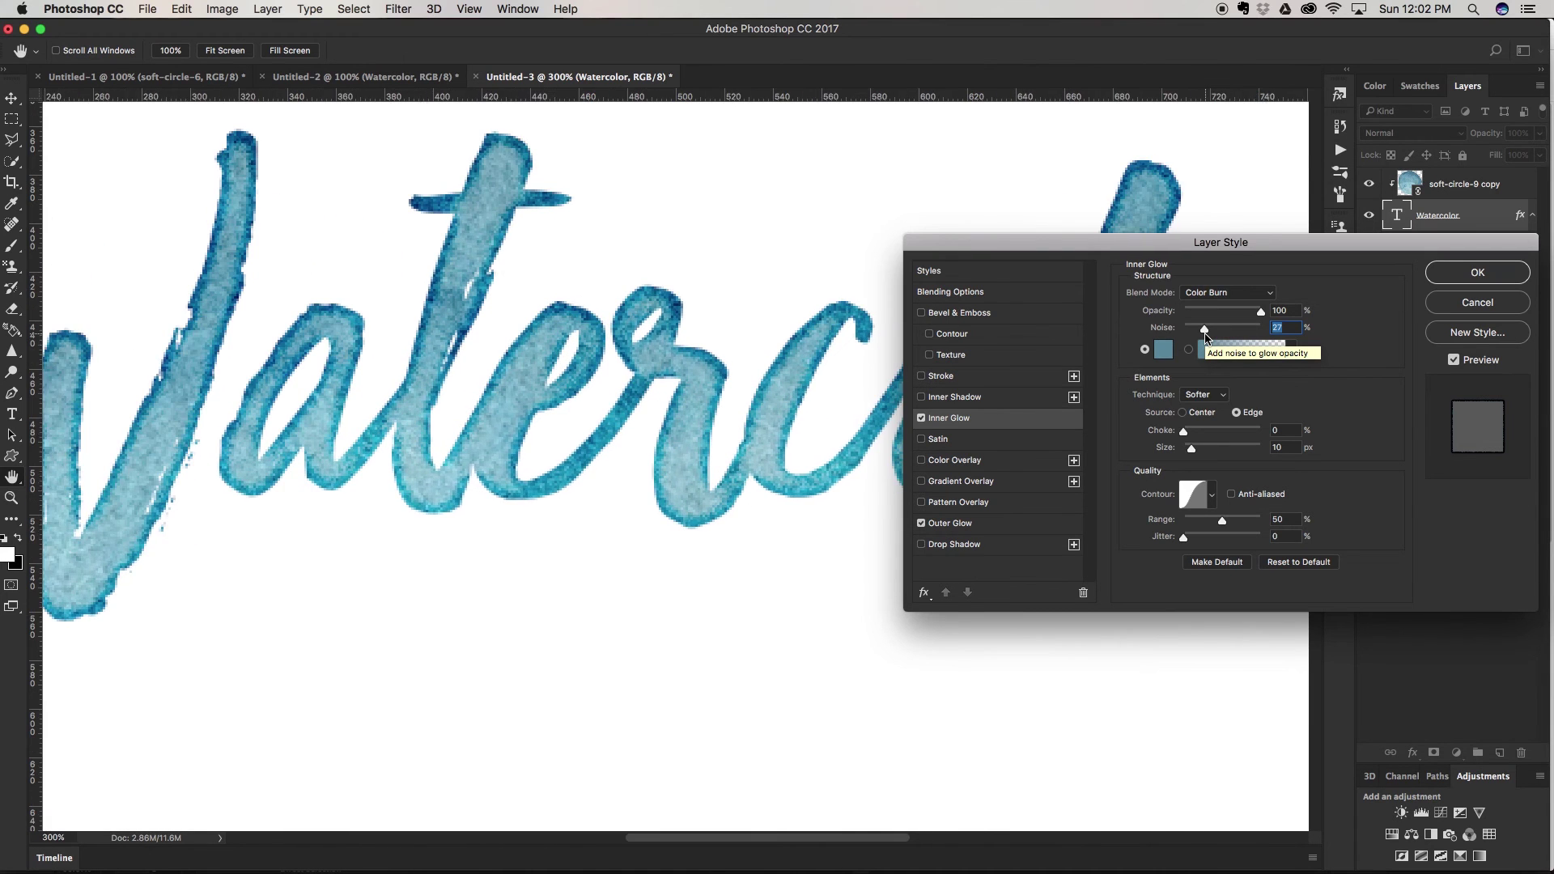
{"action": "mouse_move", "coordinate": [1205, 328]}
{"action": "left_mouse_down"}
{"action": "mouse_move", "coordinate": [1260, 324]}
{"action": "mouse_move", "coordinate": [1189, 336]}
{"action": "left_mouse_up"}
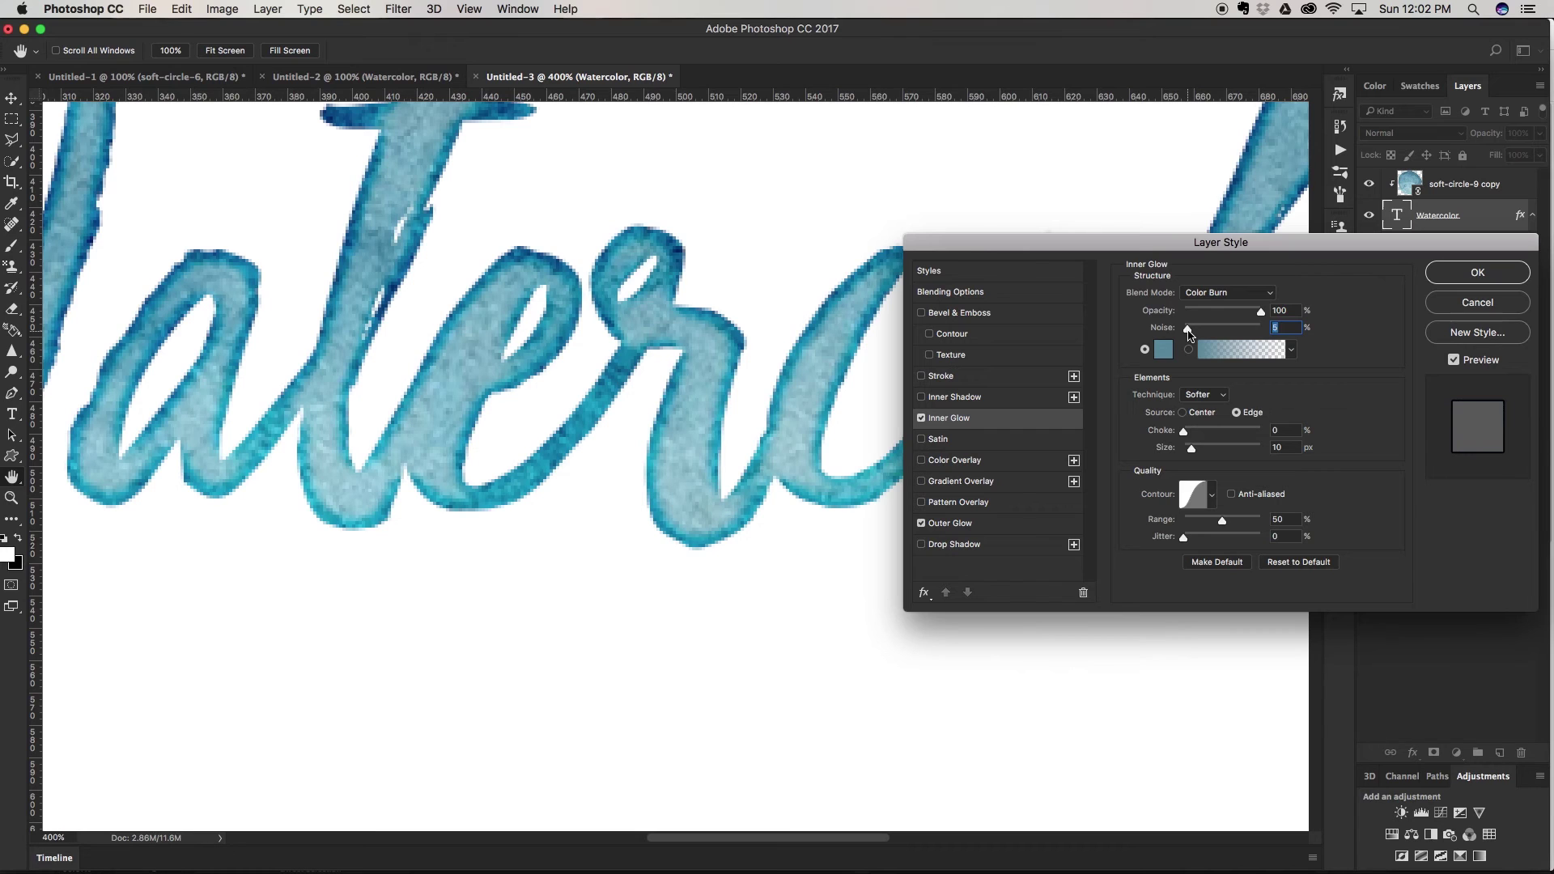
{"action": "left_click_drag", "start_coordinate": [1188, 331], "coordinate": [1183, 330]}
{"action": "key", "text": "super+minus"}
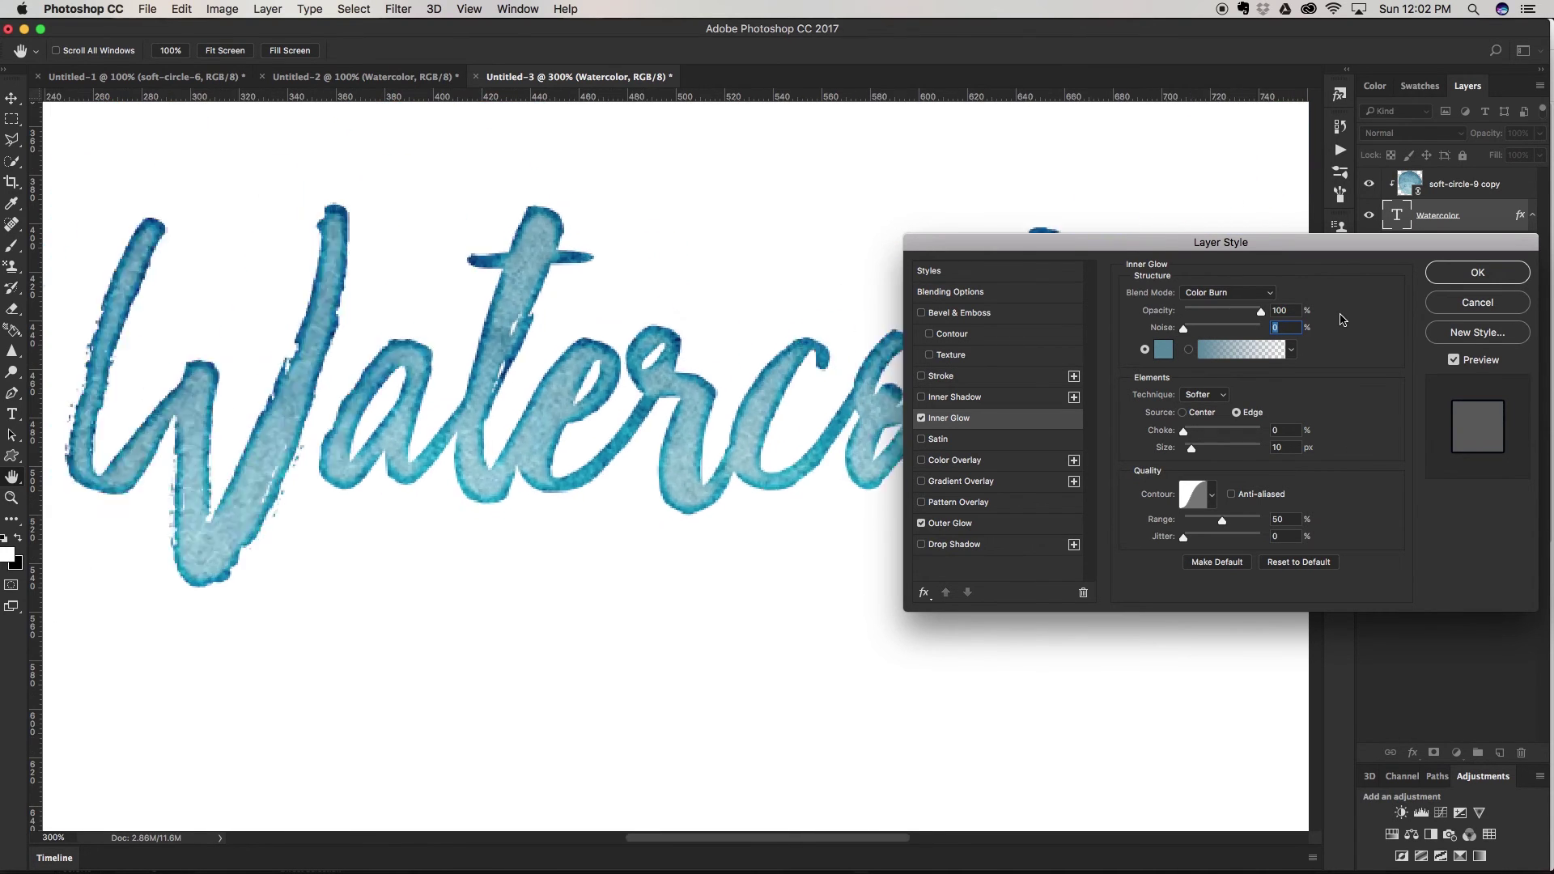
{"action": "key", "text": "super+minus"}
{"action": "key", "text": "super+minus"}
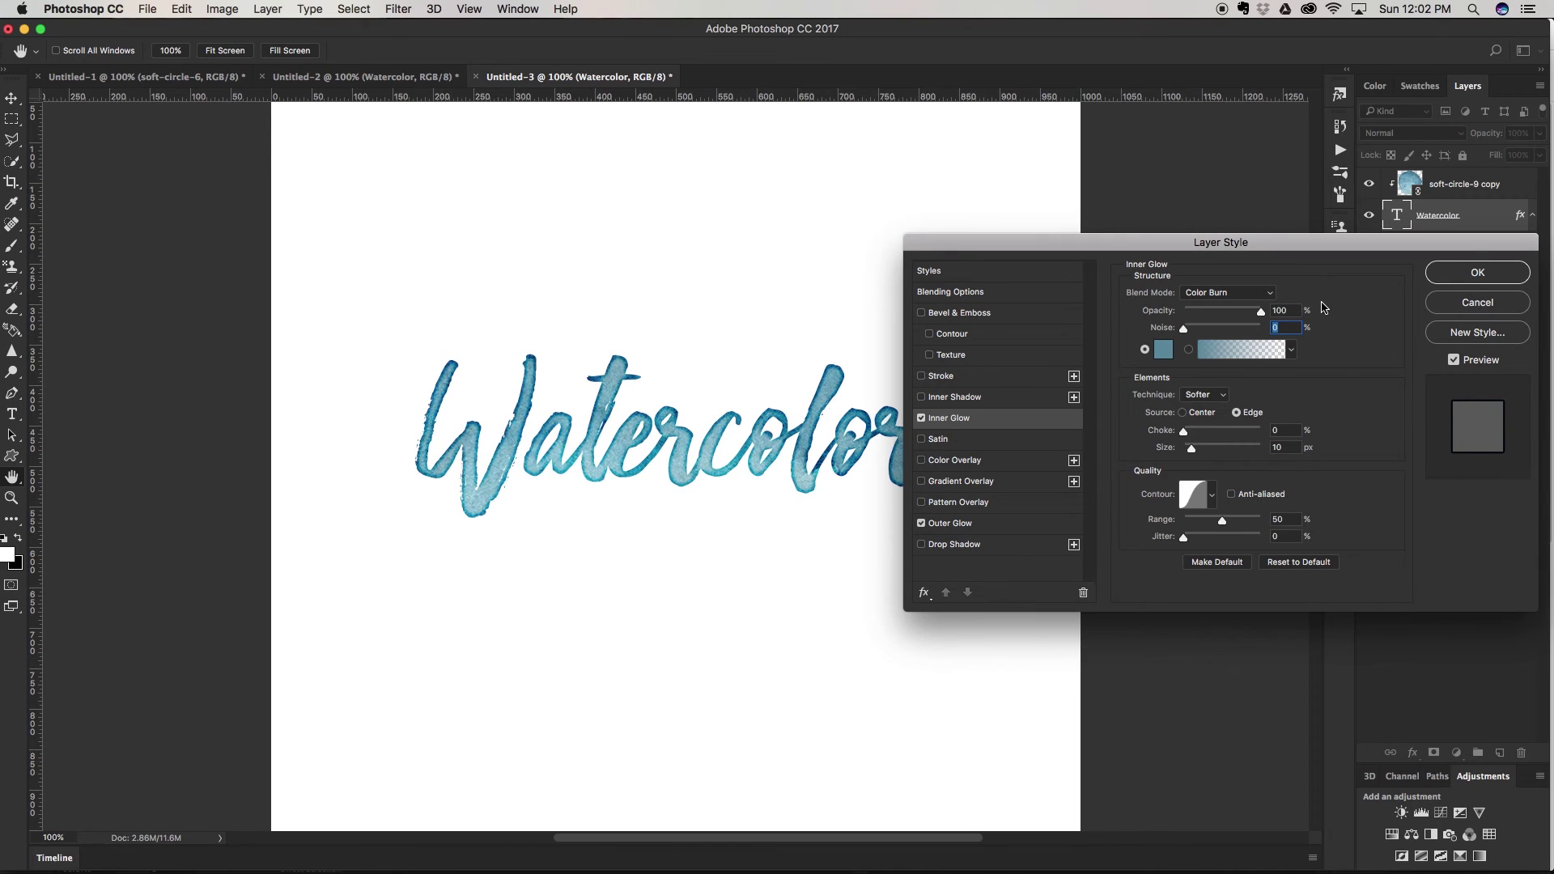
- Check the inner glow's color, close the layer style, and compare the Watercolor text with the Inner Glow hidden and shown
{"action": "left_click", "coordinate": [1162, 353]}
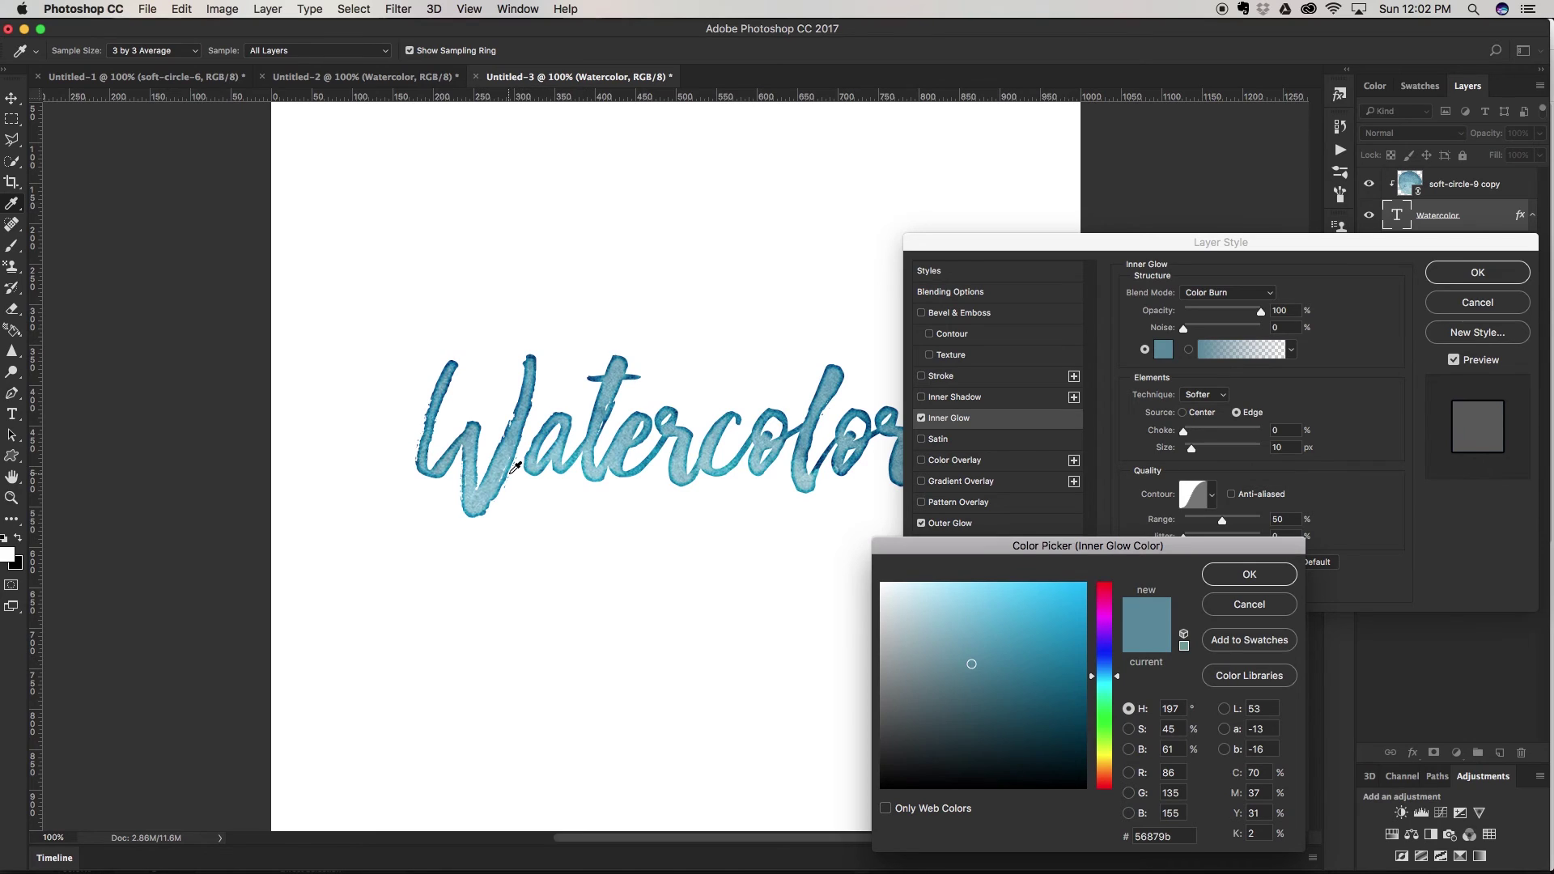
{"action": "left_click", "coordinate": [1236, 581]}
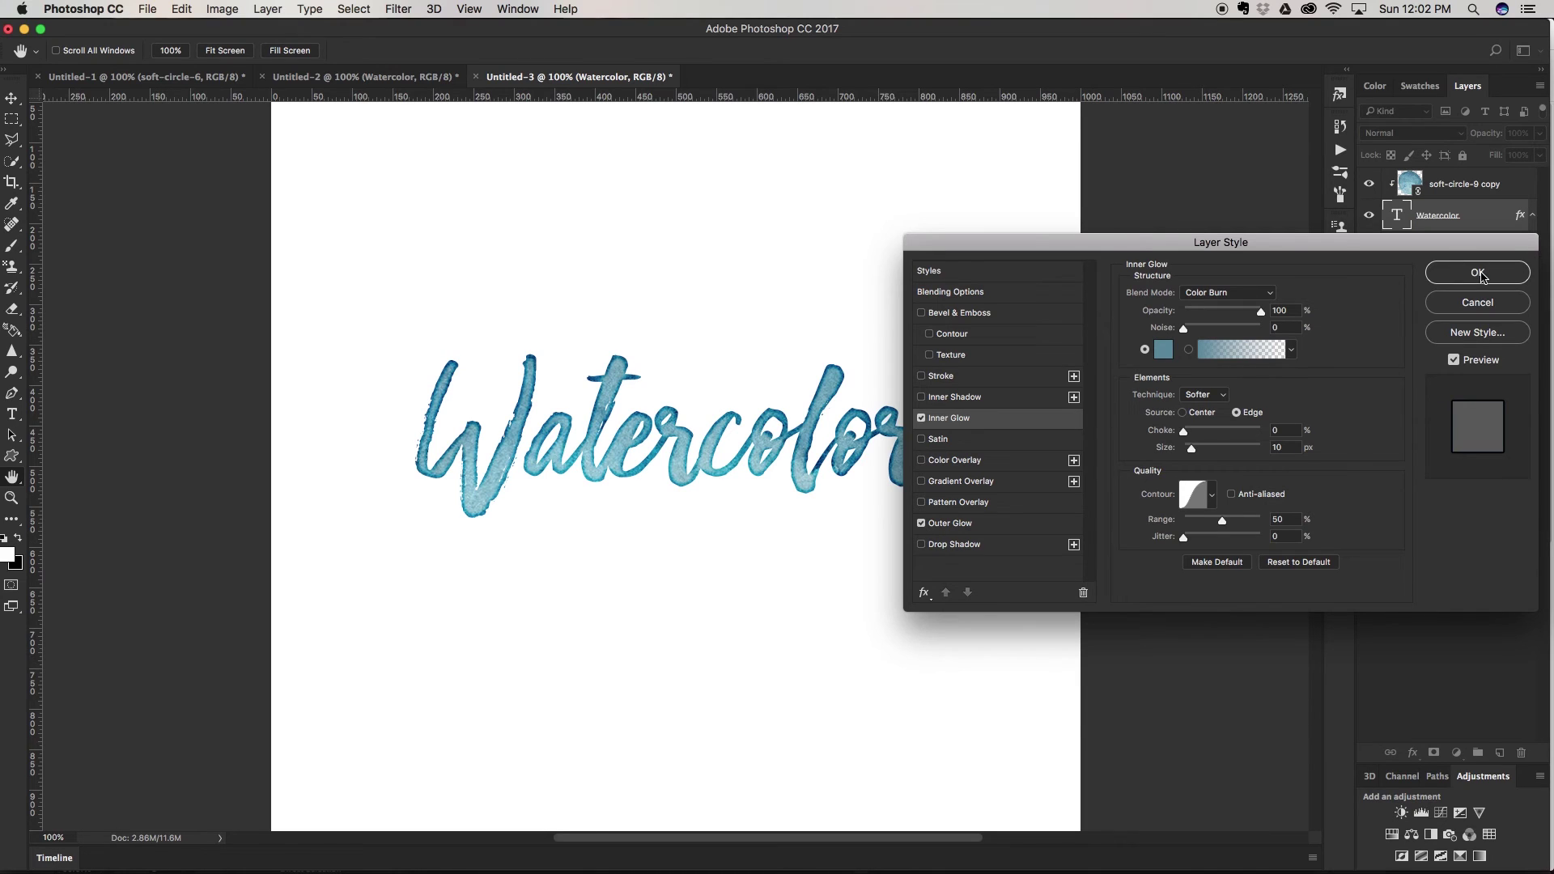
{"action": "left_click", "coordinate": [1483, 276]}
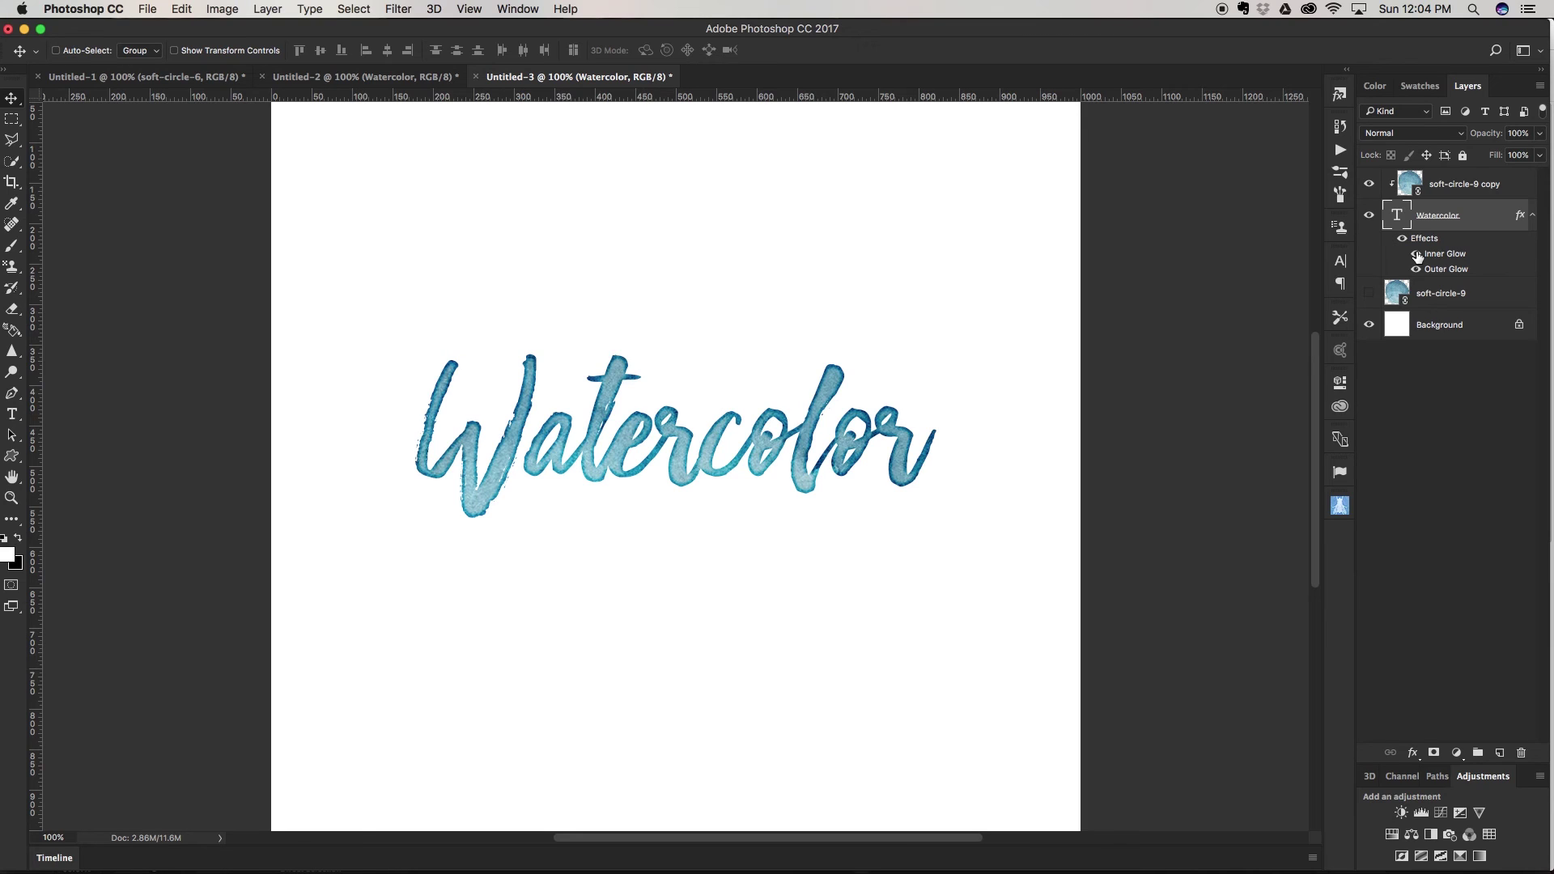
{"action": "left_click", "coordinate": [1415, 254]}
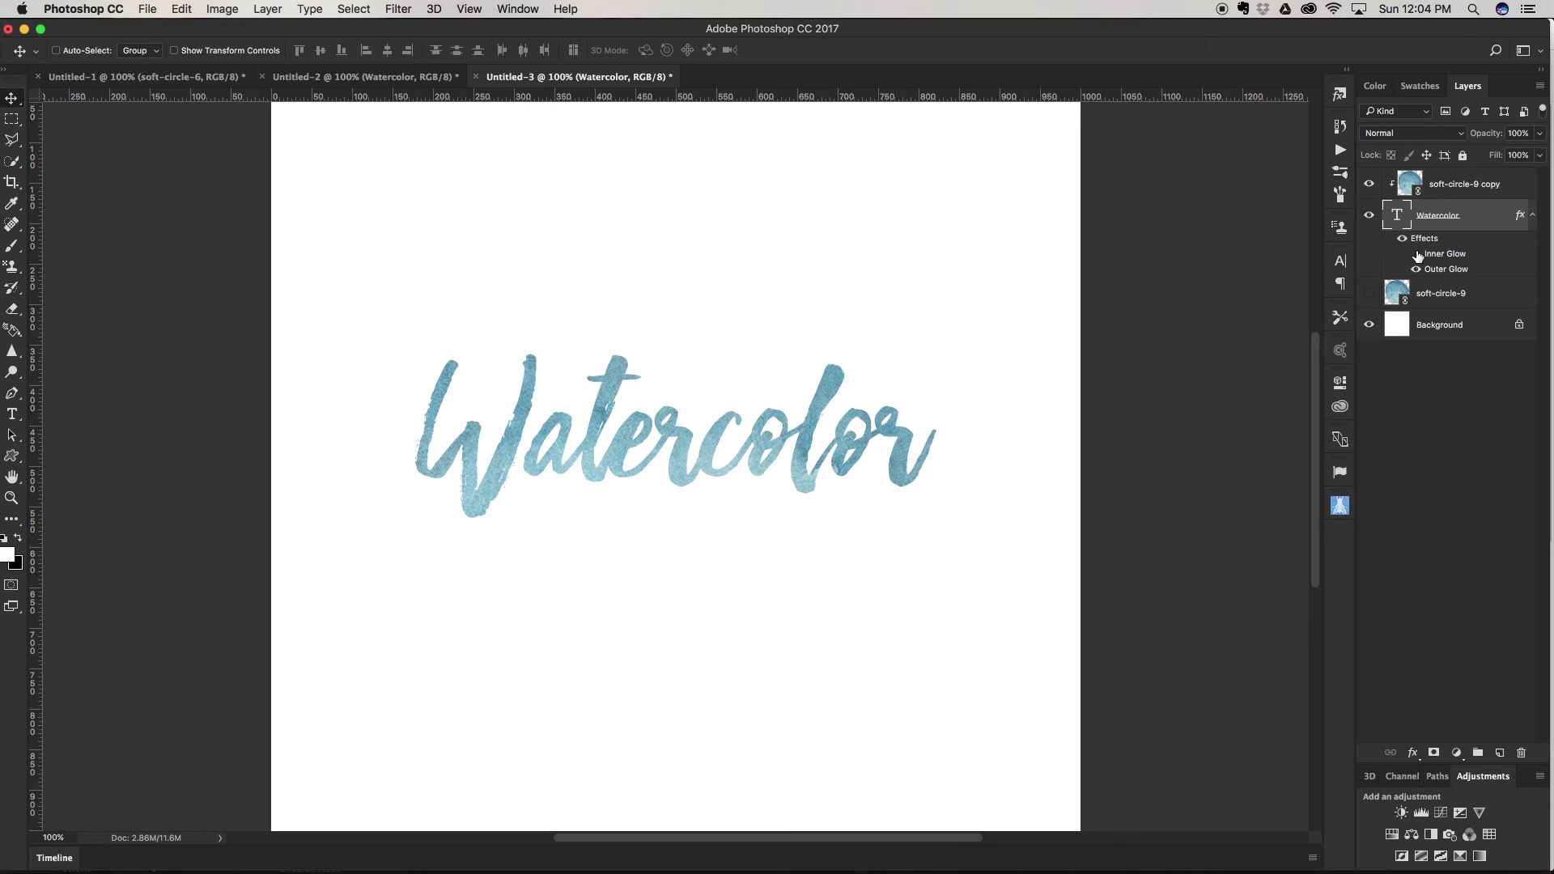
{"action": "left_click", "coordinate": [1416, 255]}
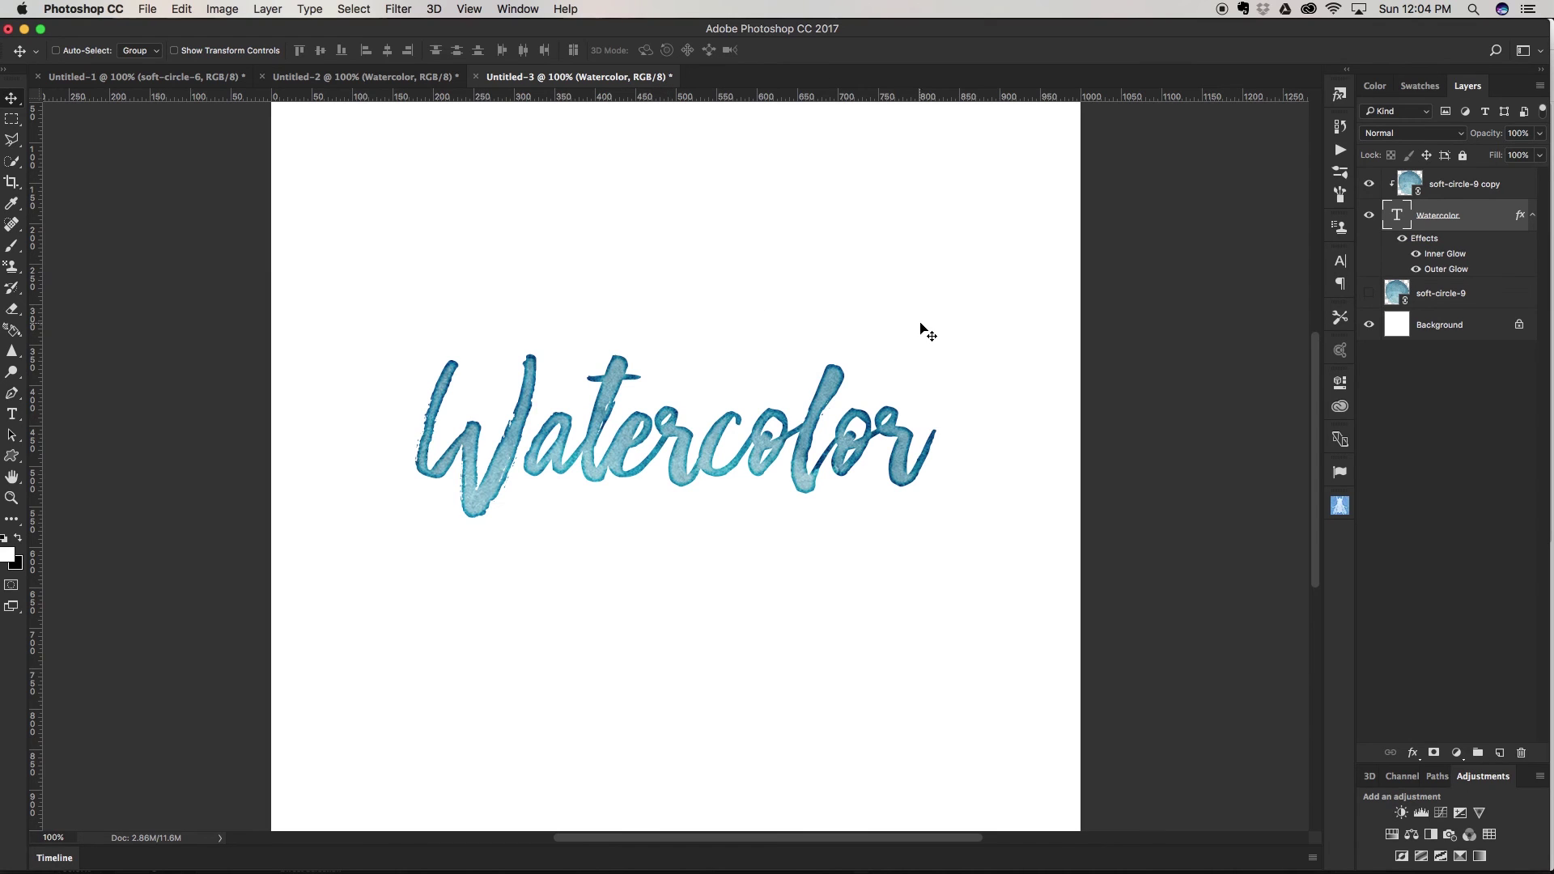
- Place soft-circle-6.png as a linked image at its default size and position
{"action": "left_click", "coordinate": [153, 9]}
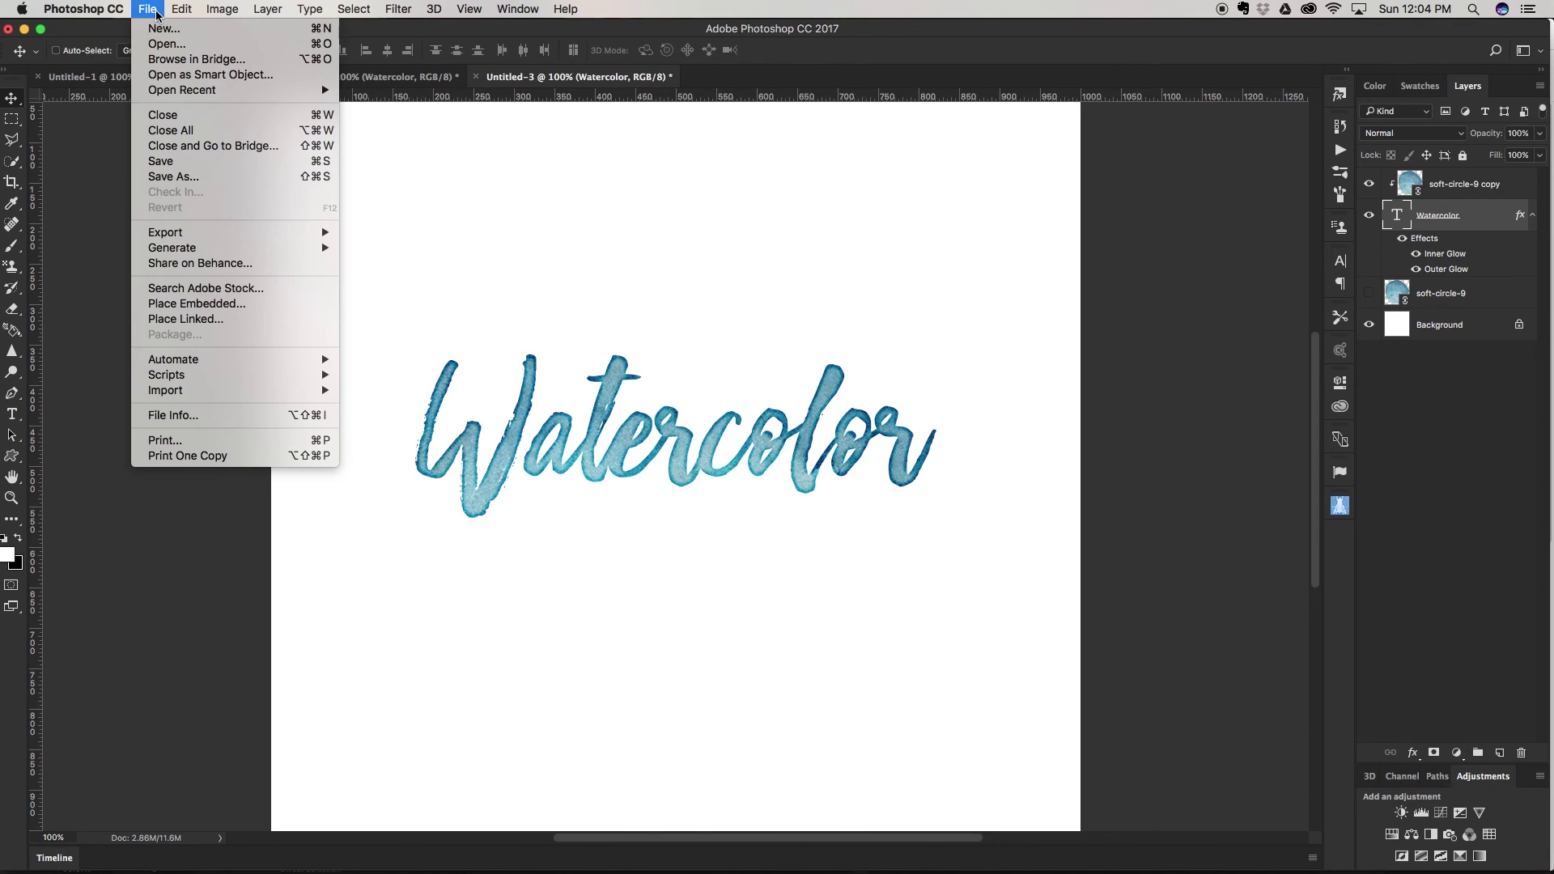
{"action": "left_click", "coordinate": [203, 319]}
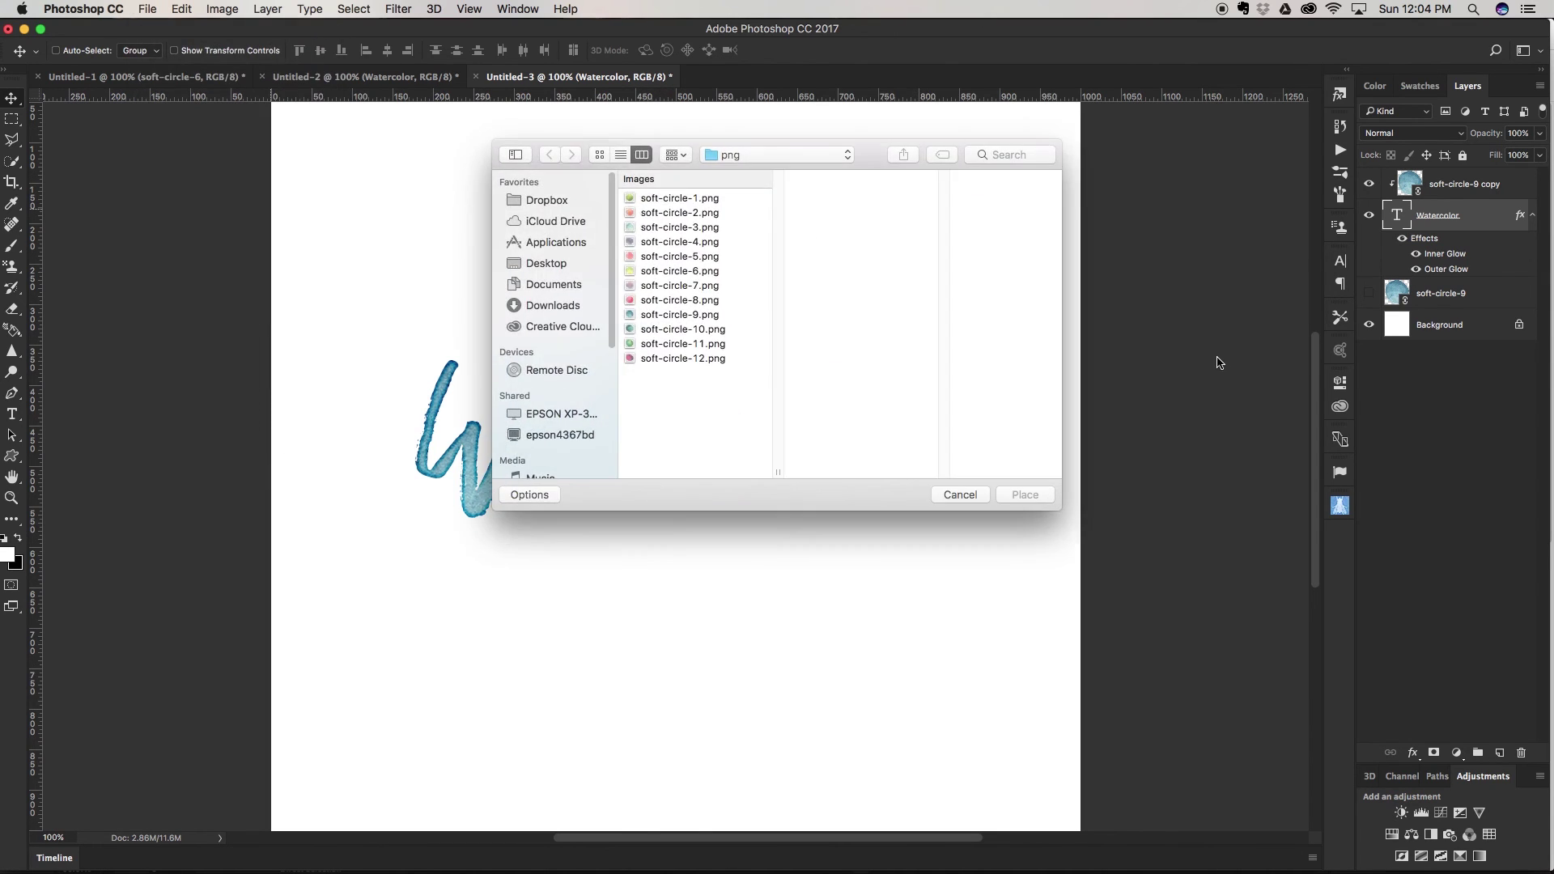
{"action": "left_click", "coordinate": [654, 272]}
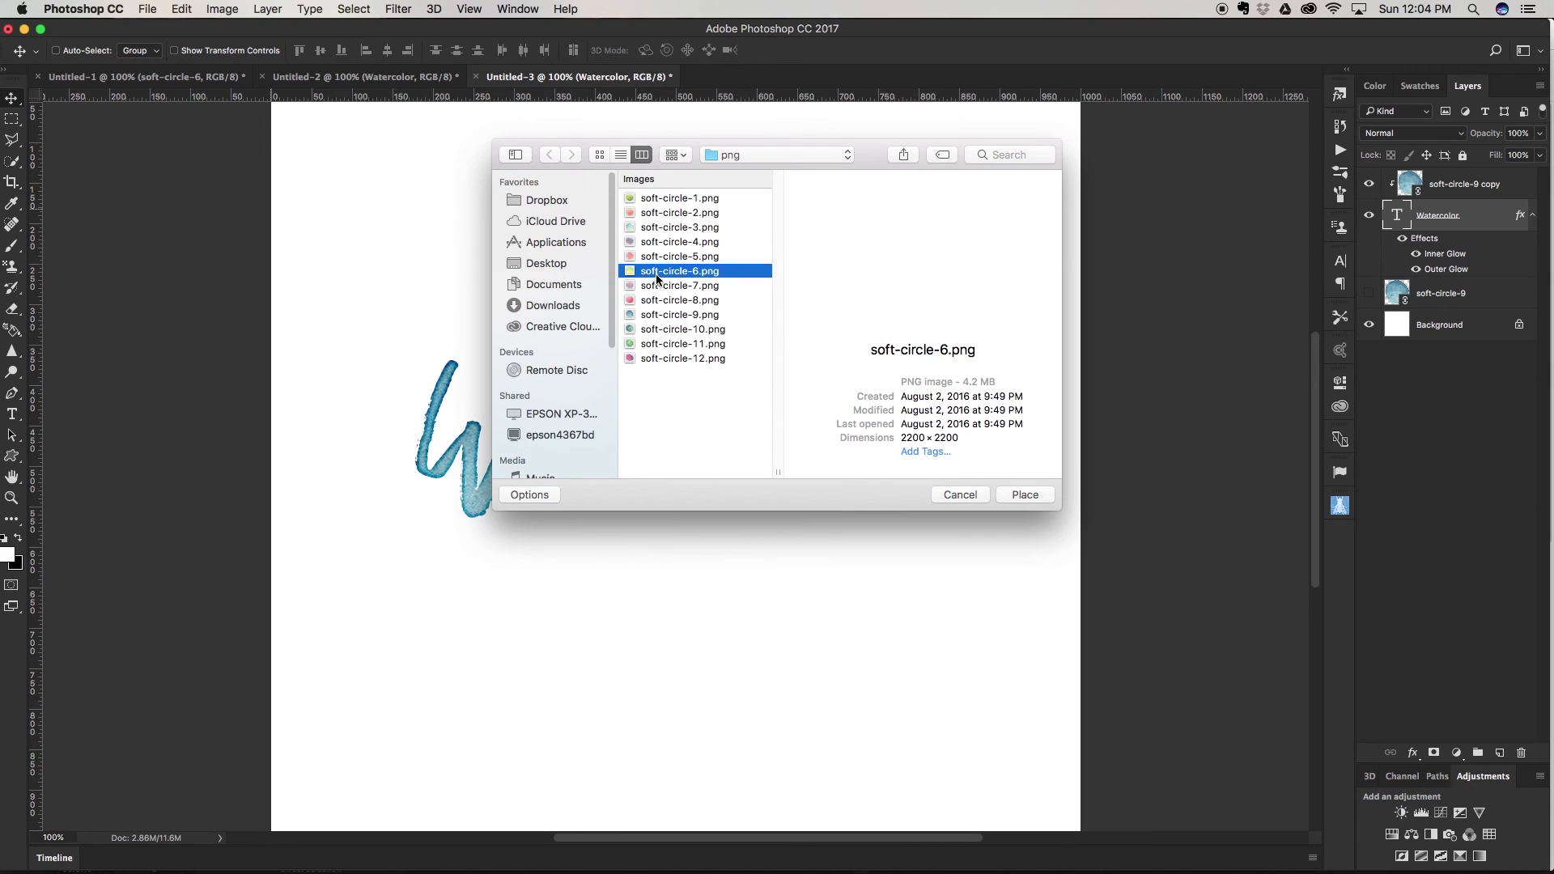
{"action": "left_click", "coordinate": [1022, 495]}
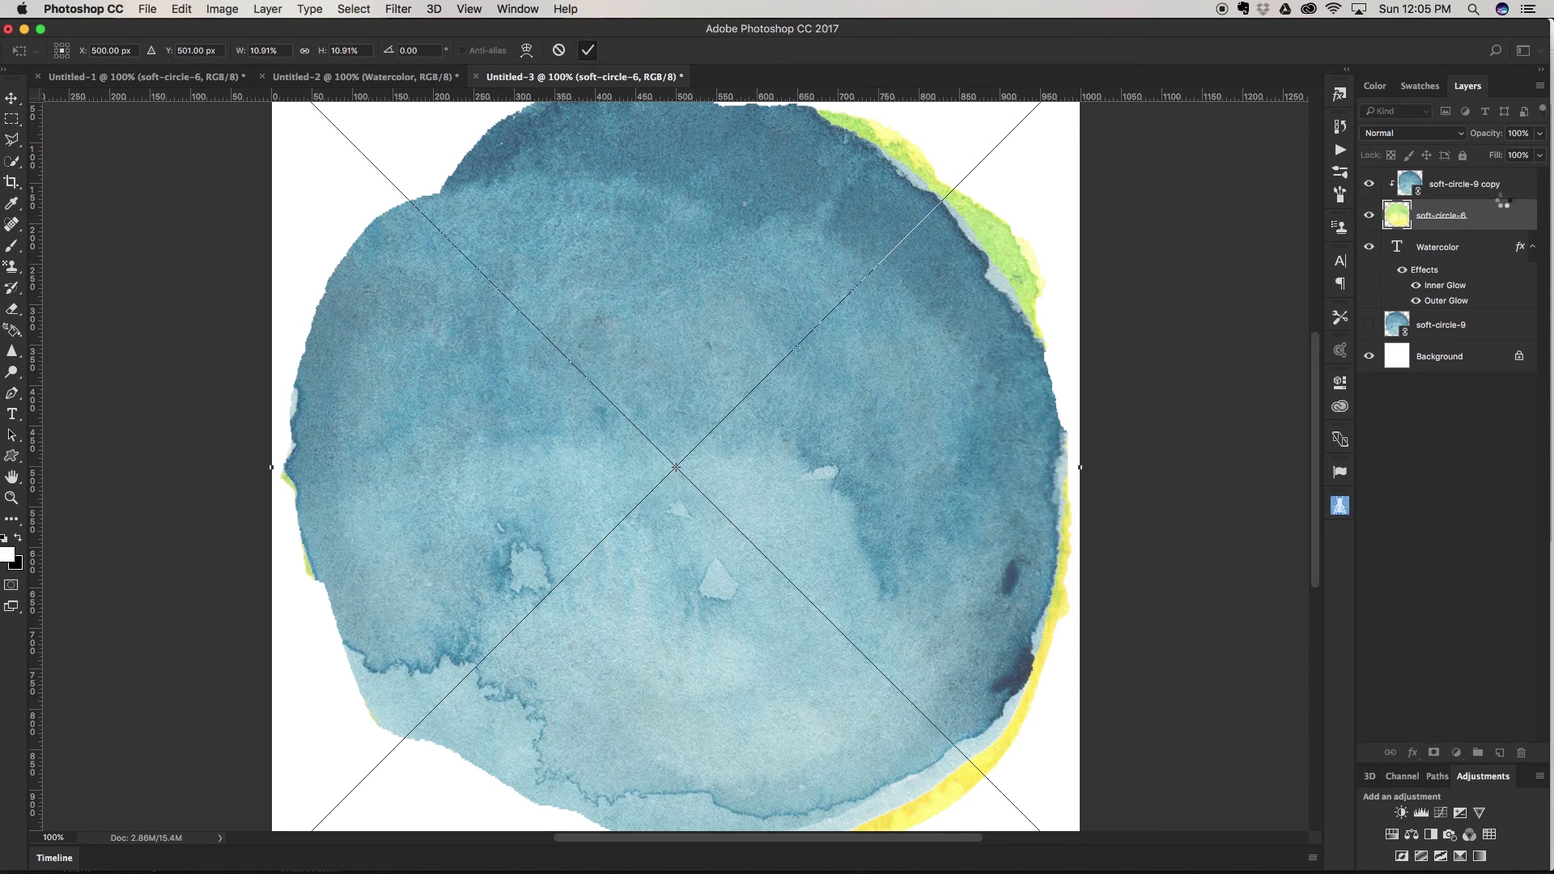
{"action": "key", "text": "Return"}
- Move the soft-circle-6 layer below the Watercolor text layer and clip the soft-circle-9 copy to the text again
{"action": "left_click_drag", "start_coordinate": [1485, 217], "coordinate": [1489, 312]}
{"action": "left_click", "coordinate": [1480, 186]}
{"action": "right_click", "coordinate": [1479, 186]}
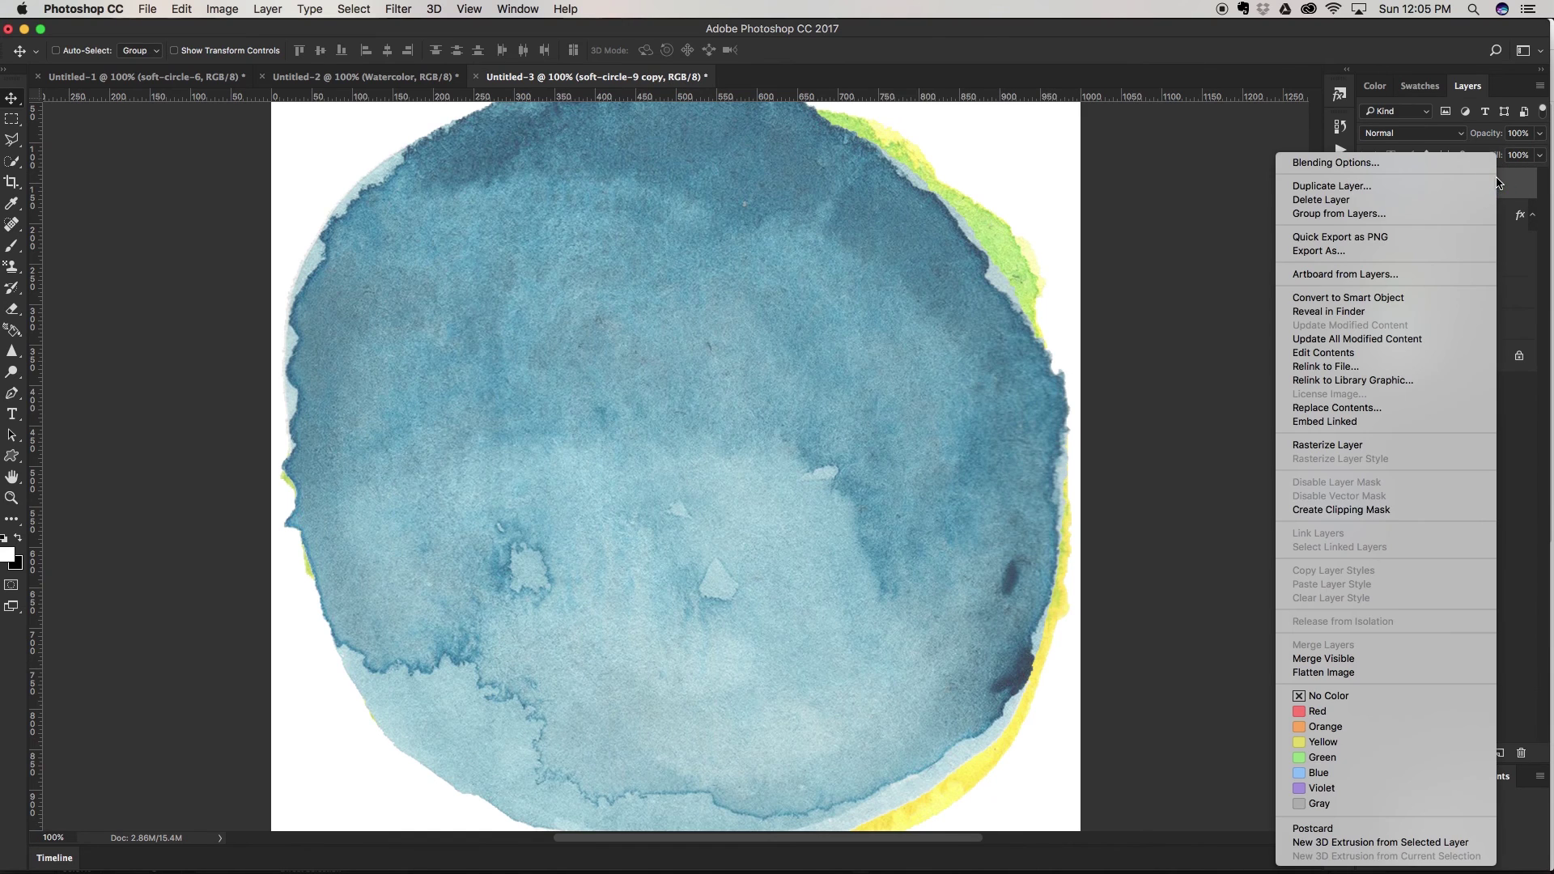
{"action": "left_click", "coordinate": [1323, 510]}
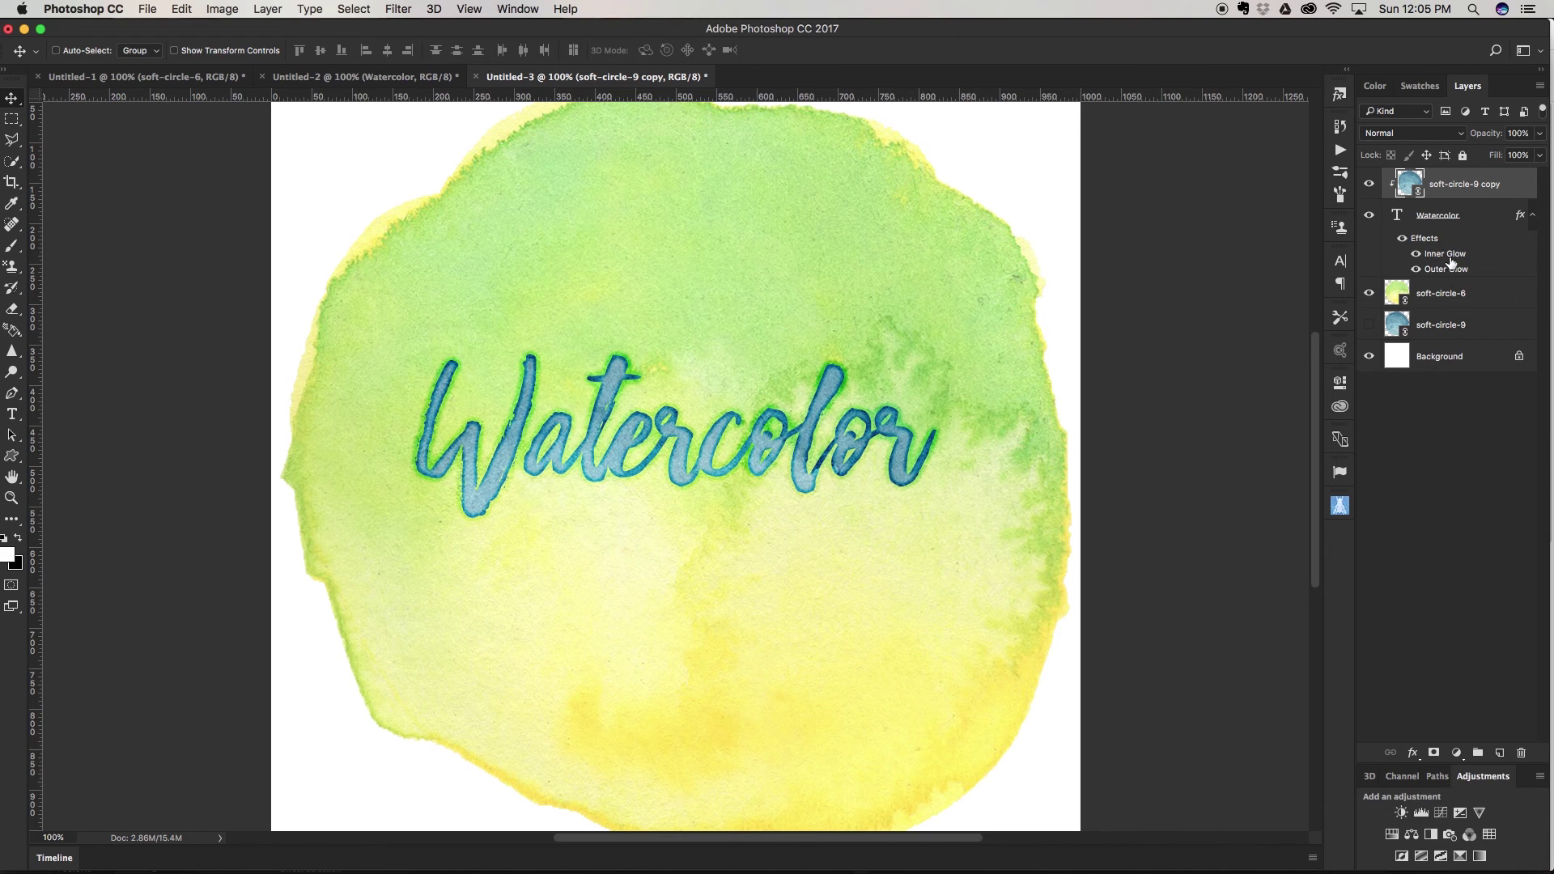
- Compare the text with its Inner Glow and Outer Glow toggled, leaving the Inner Glow shown and the Outer Glow hidden
{"action": "left_click", "coordinate": [1417, 269]}
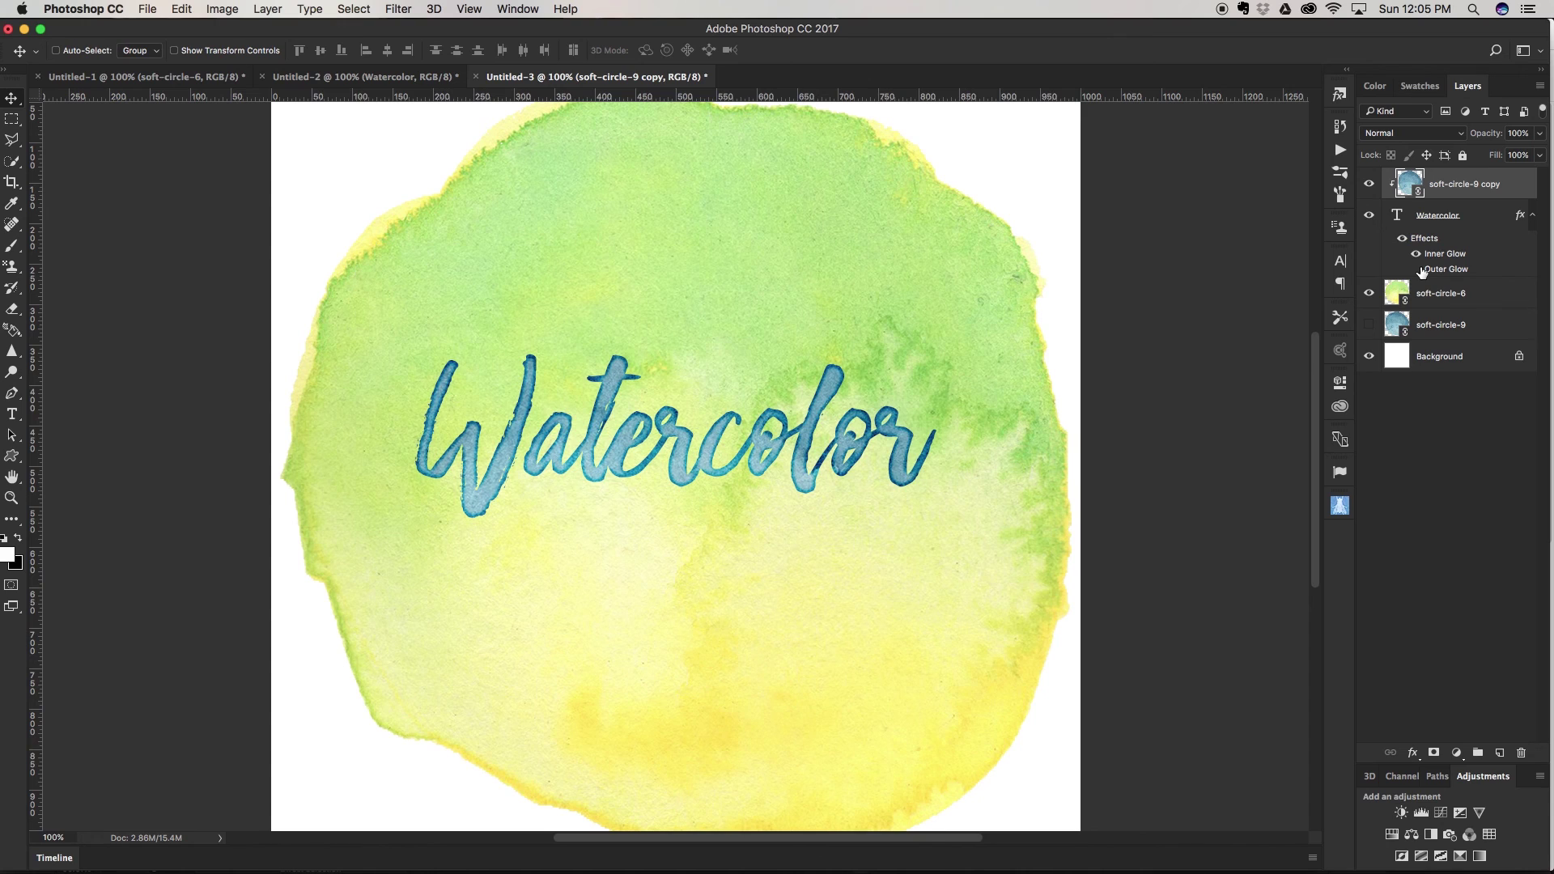
{"action": "left_click", "coordinate": [1416, 254]}
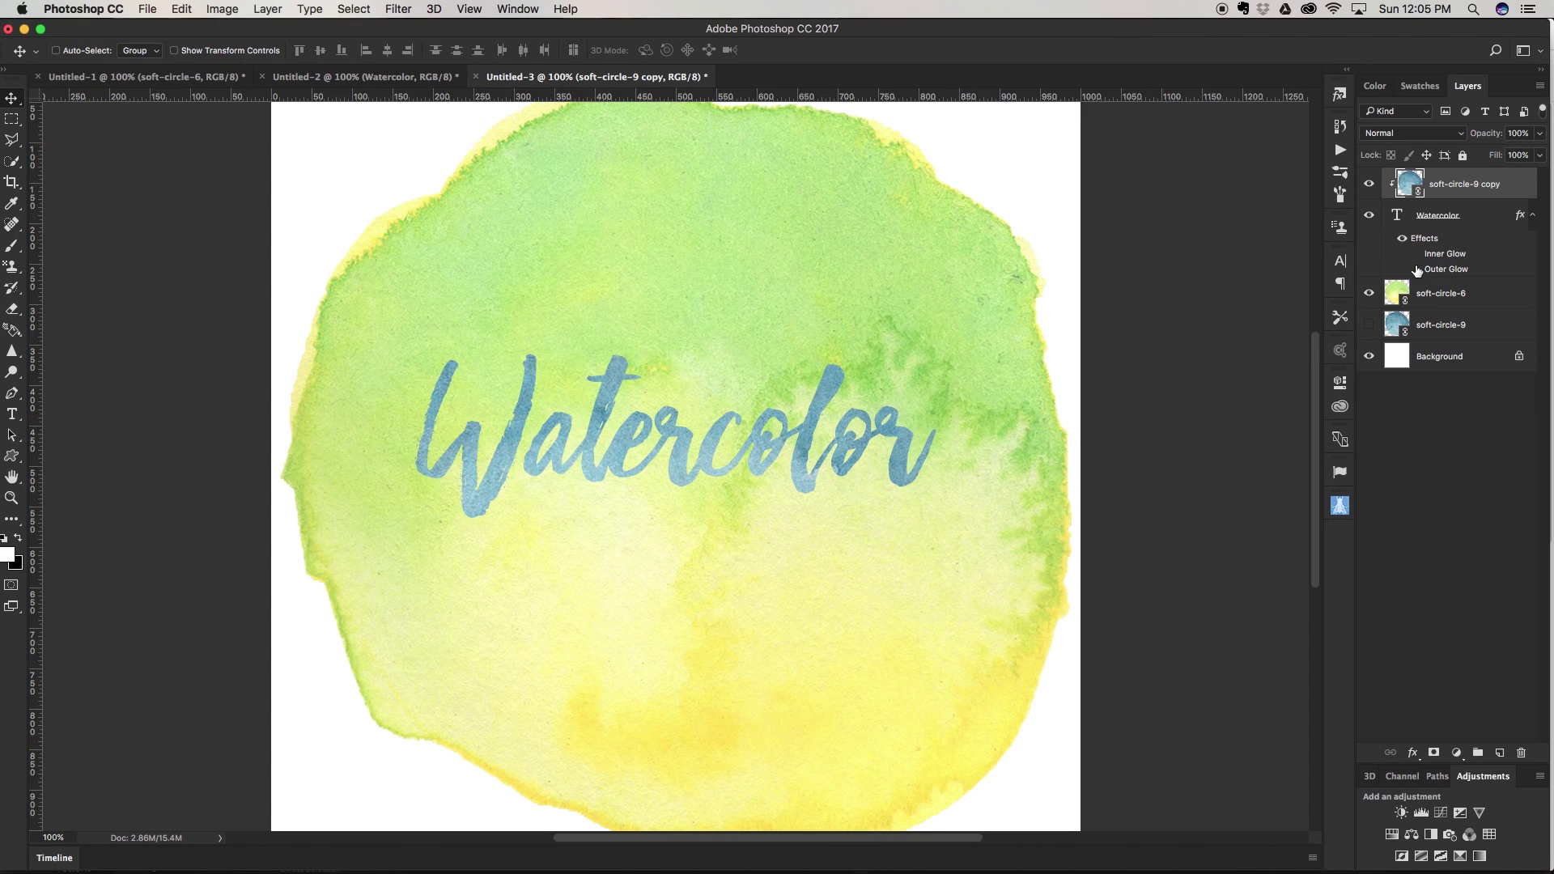
{"action": "left_click", "coordinate": [1416, 270]}
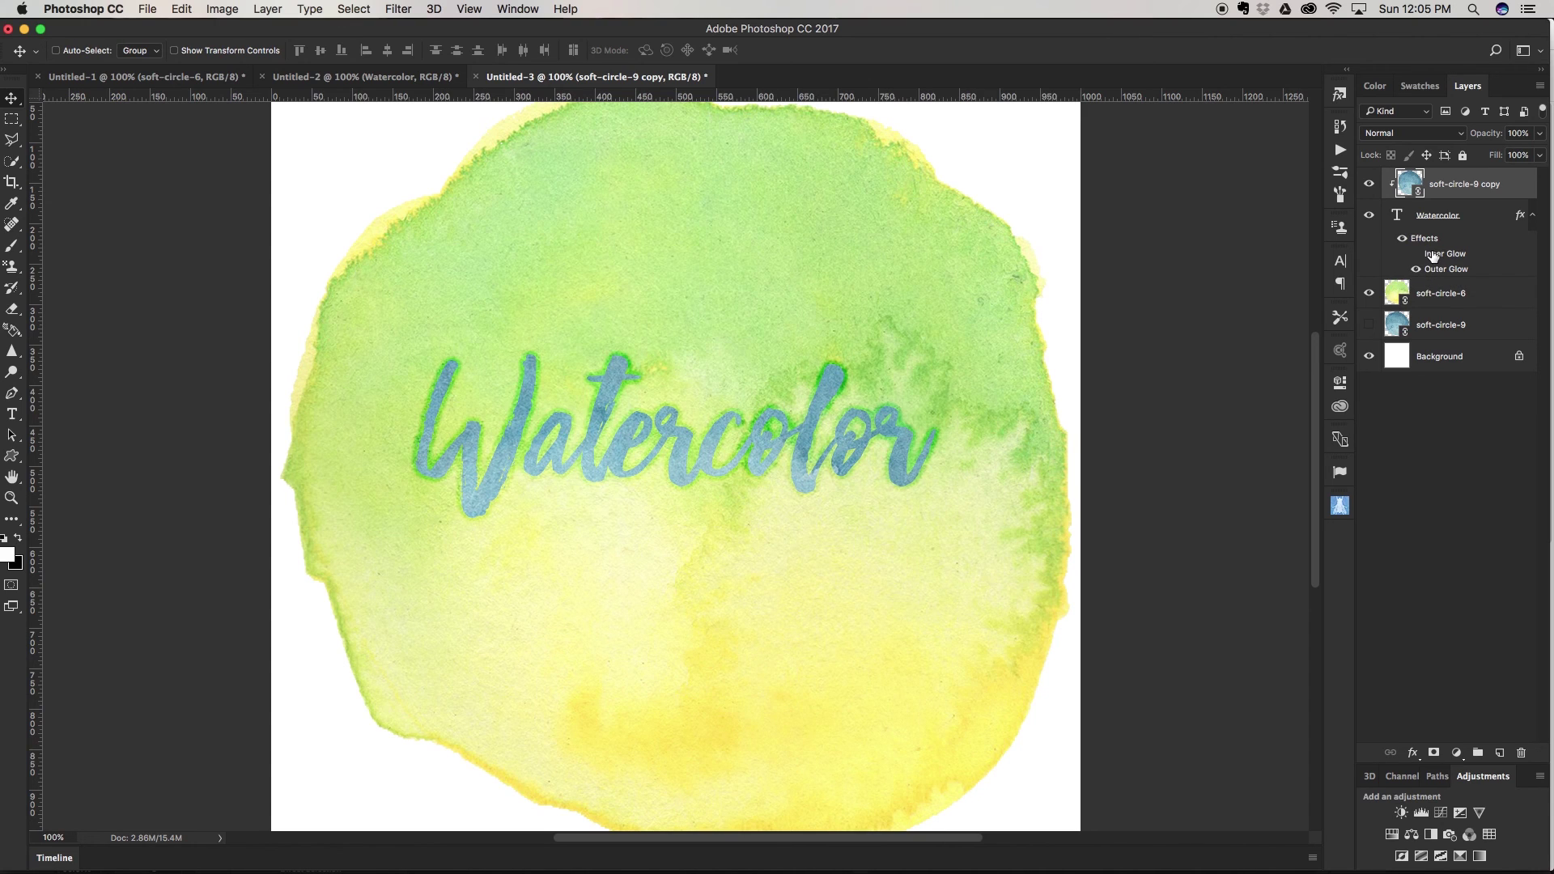
{"action": "left_click", "coordinate": [1416, 270]}
{"action": "left_click", "coordinate": [1415, 255]}
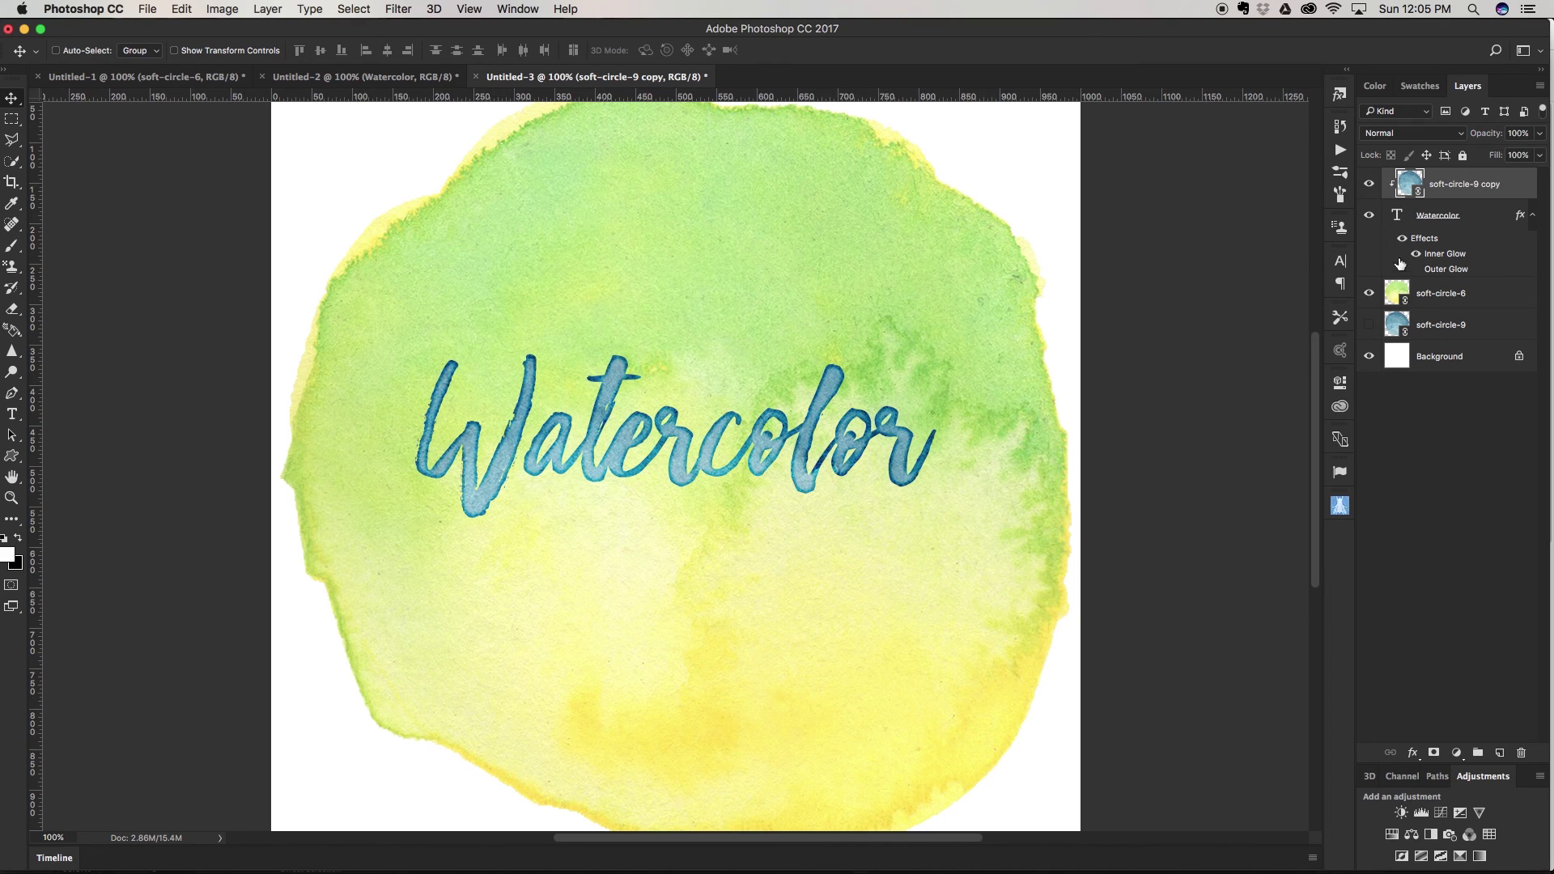
{"action": "left_click", "coordinate": [1416, 269]}
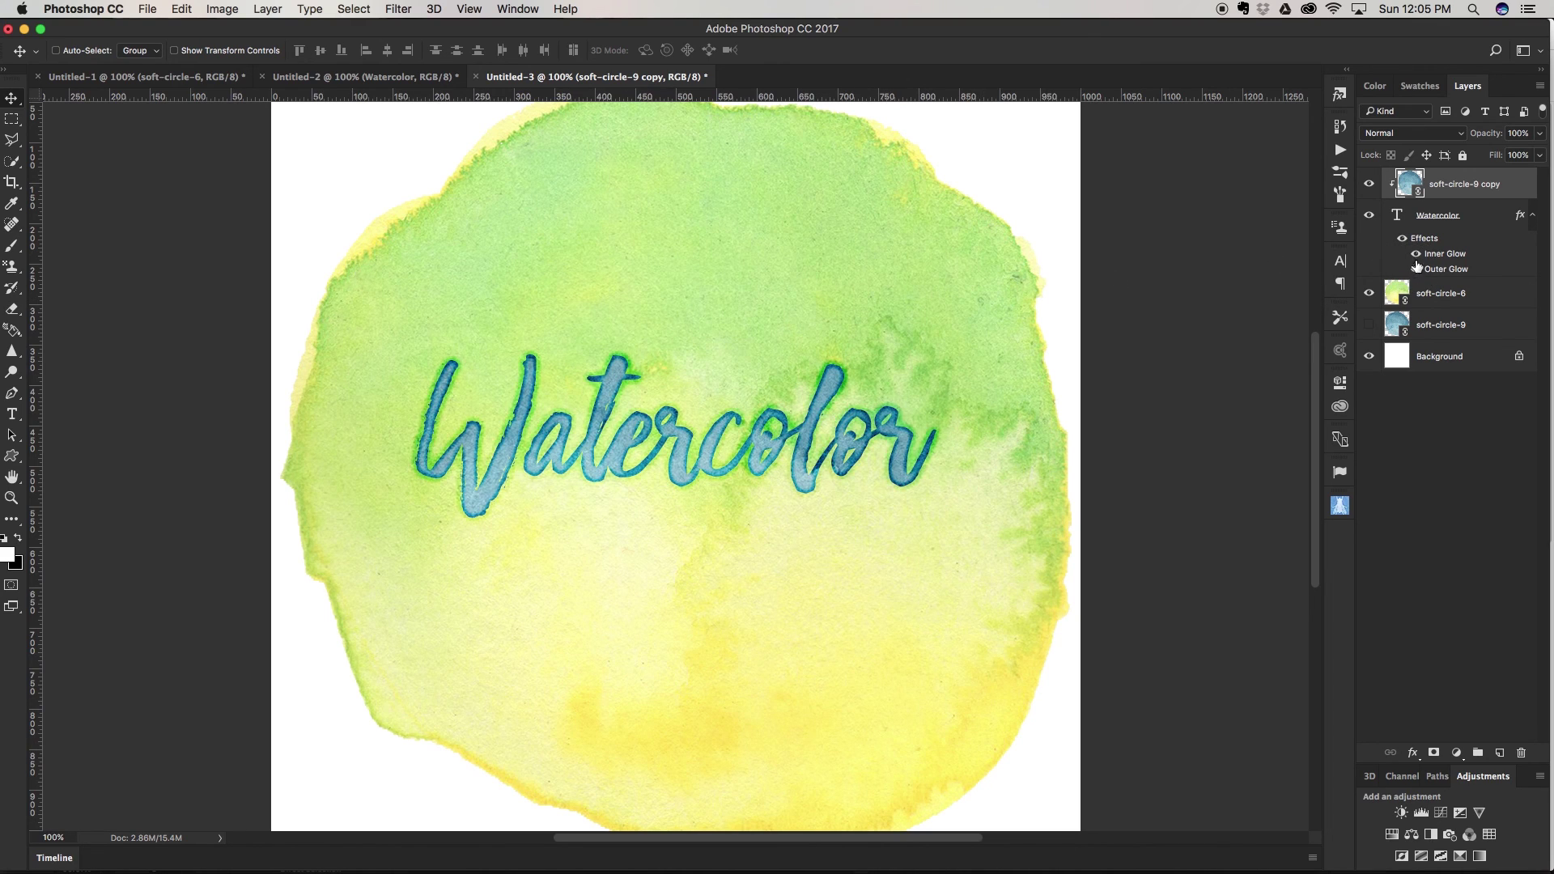
{"action": "left_click", "coordinate": [1415, 270]}
{"action": "left_click_drag", "start_coordinate": [909, 277], "coordinate": [906, 272]}
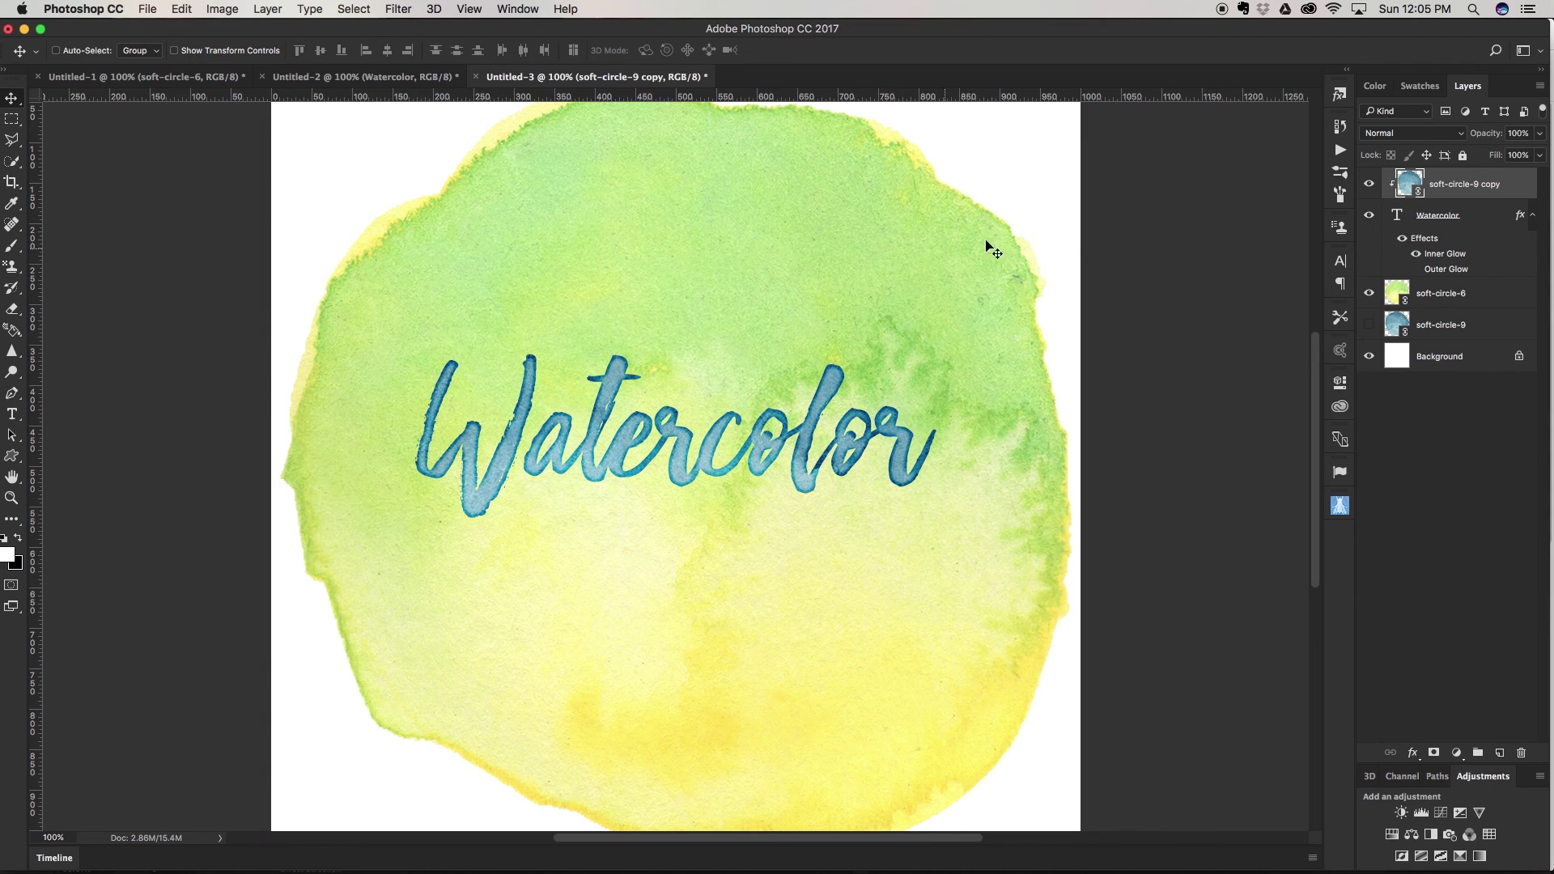
- Select the soft-circle-6 layer
{"action": "left_click", "coordinate": [1481, 297]}
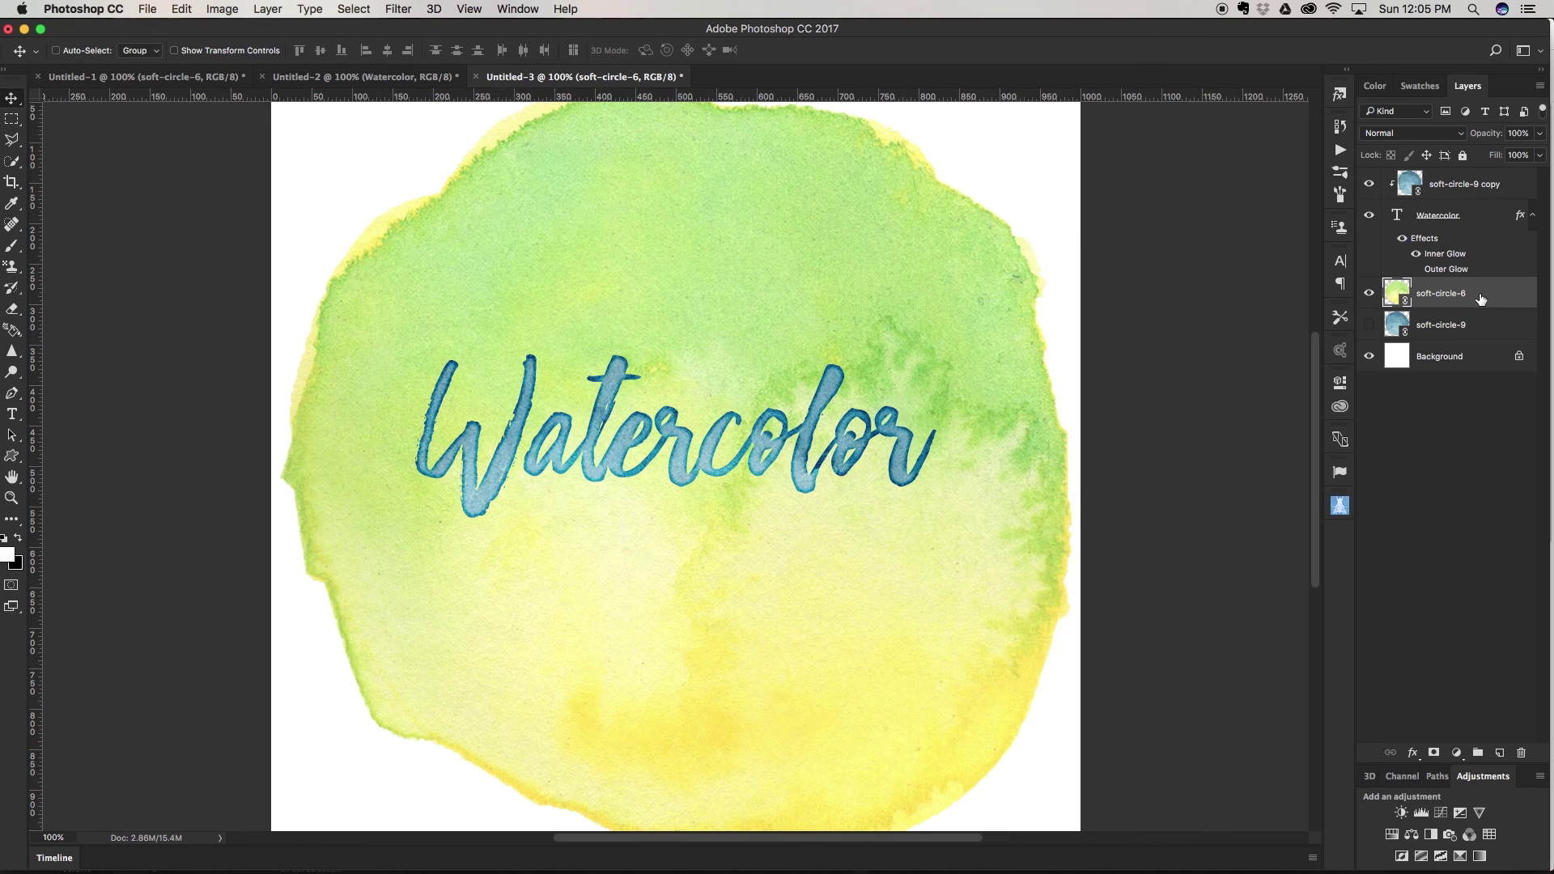